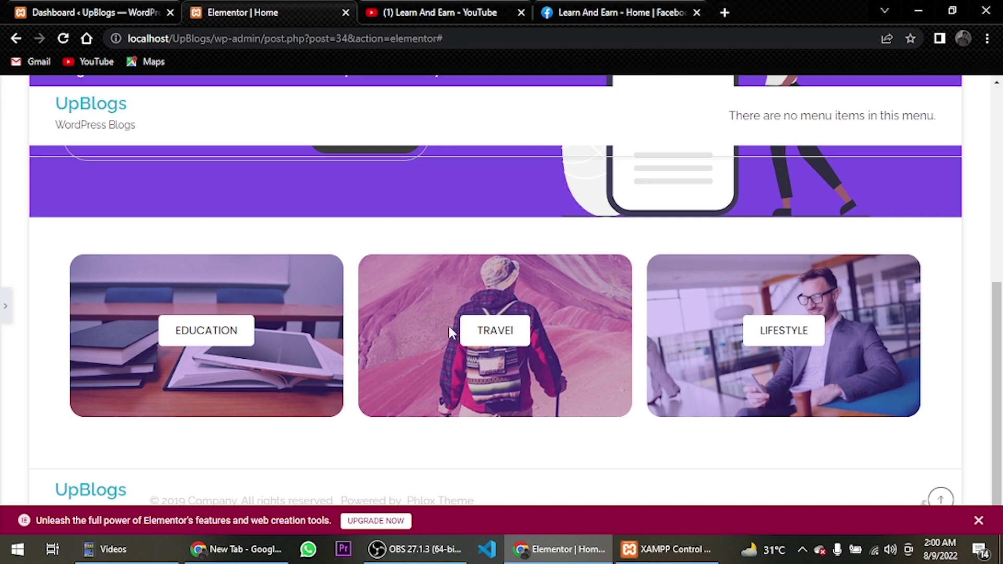
Reopen the Elementor editing panel beside the UpBlogs homepage
scroll(455, 331, up, 6)
scroll(508, 385, down, 6)
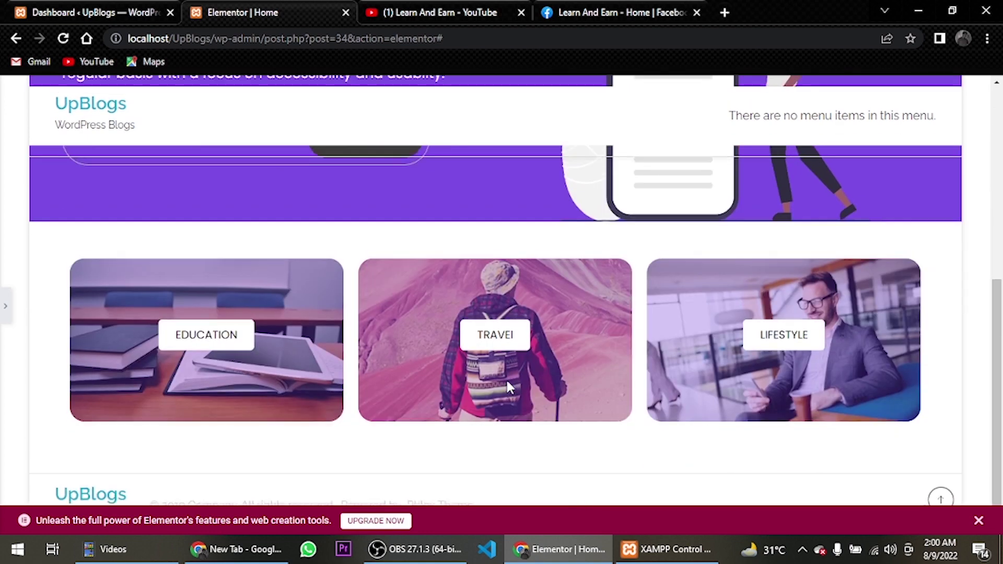
scroll(183, 239, up, 5)
scroll(101, 258, down, 5)
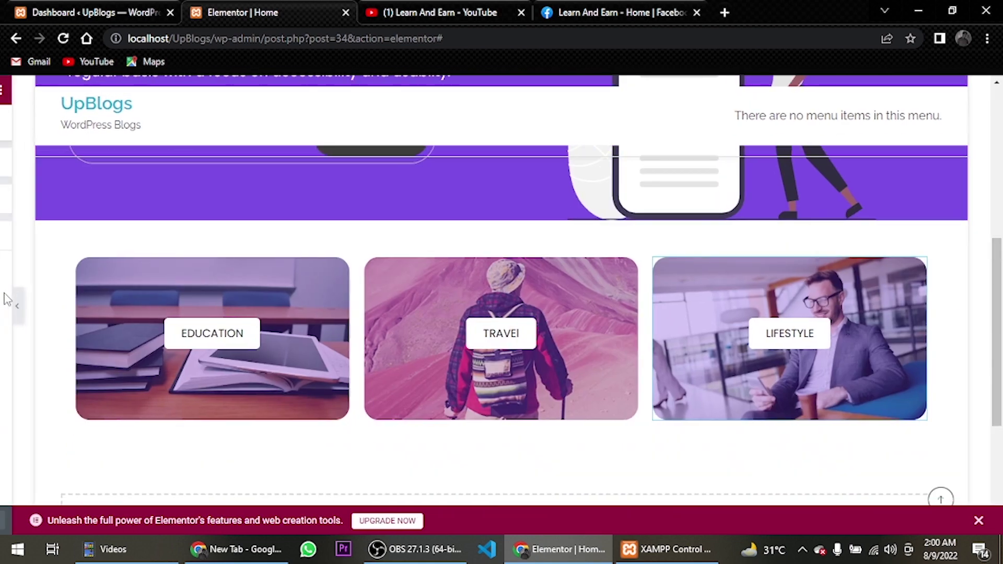
click(6, 299)
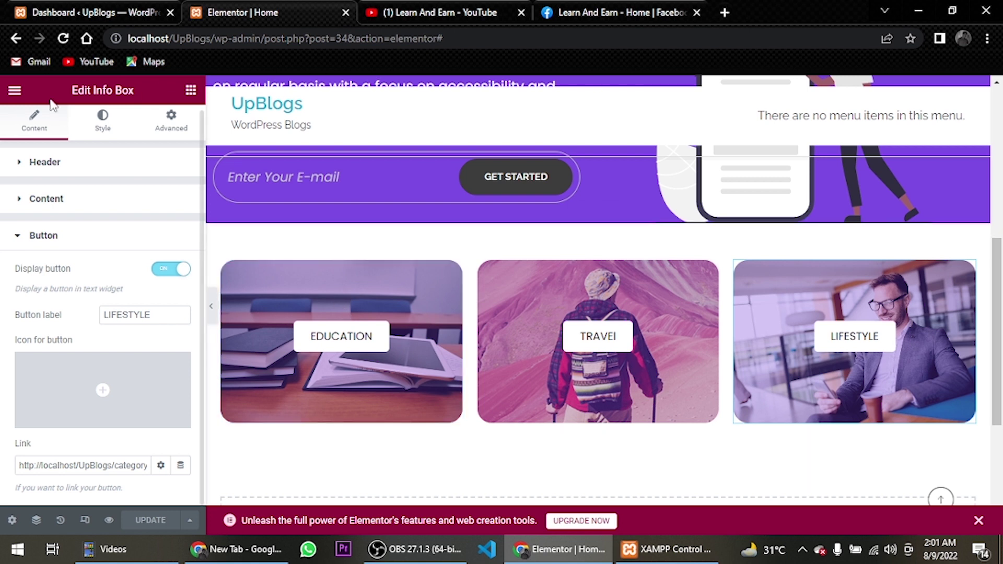
Go to Site Settings from the editor's main menu and show the Global Fonts panel
click(14, 92)
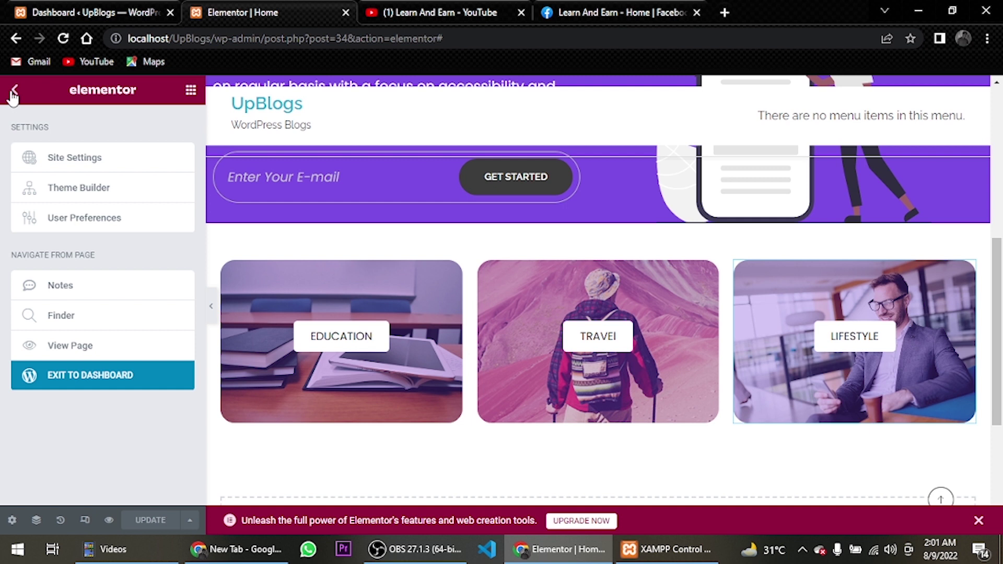
click(96, 173)
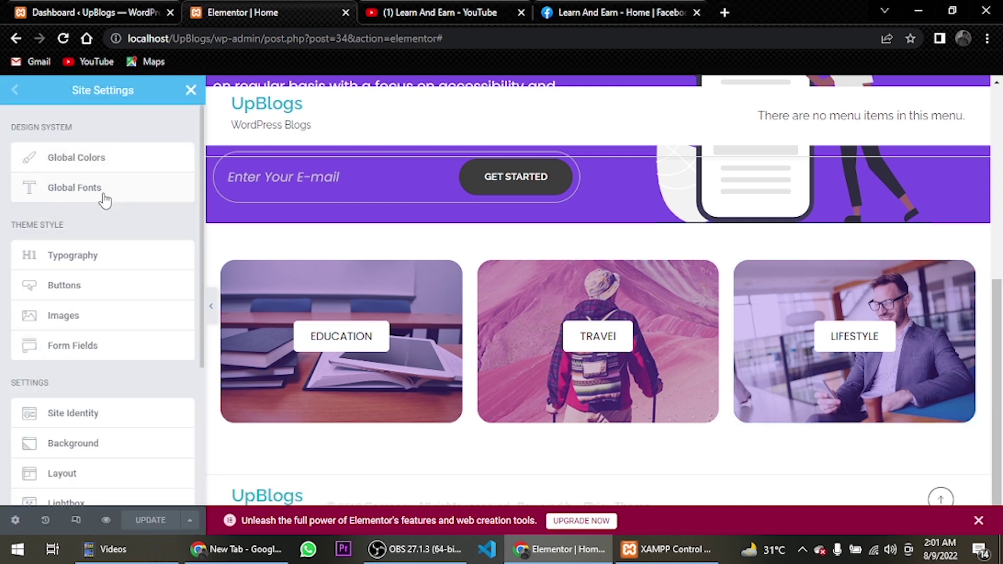
click(104, 198)
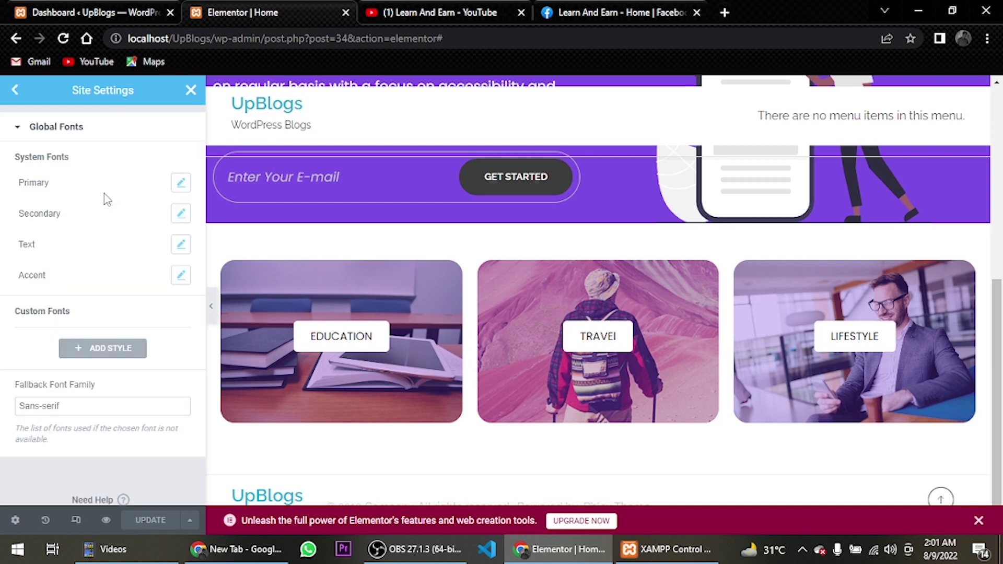
Set the Primary and Secondary global fonts' family to Poppins
click(182, 188)
click(160, 250)
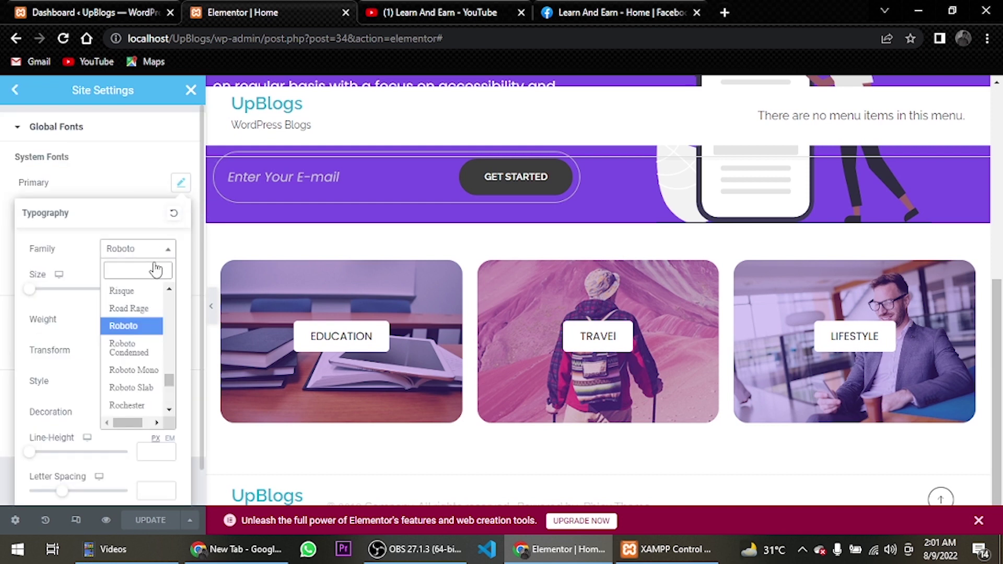
text(popp)
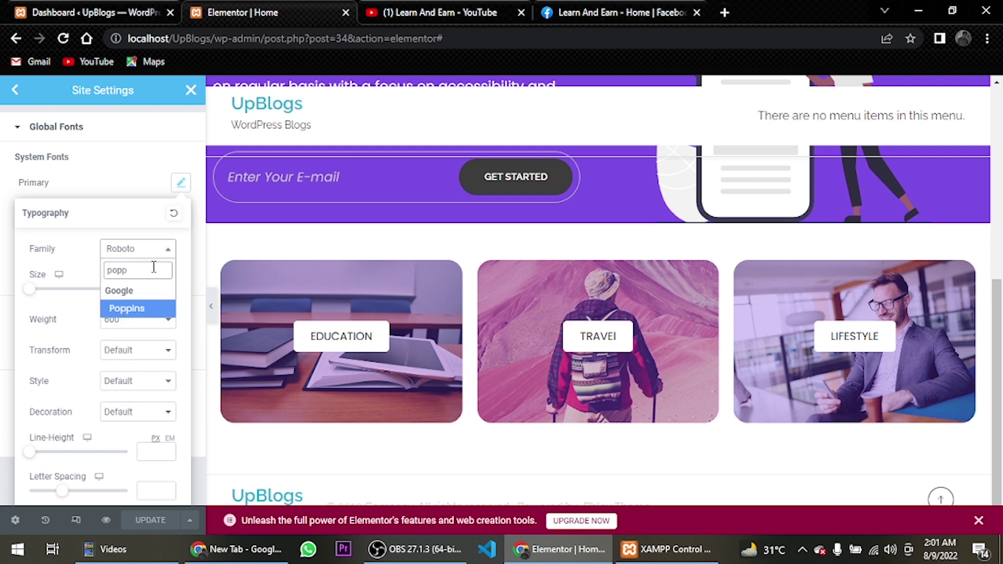
click(137, 308)
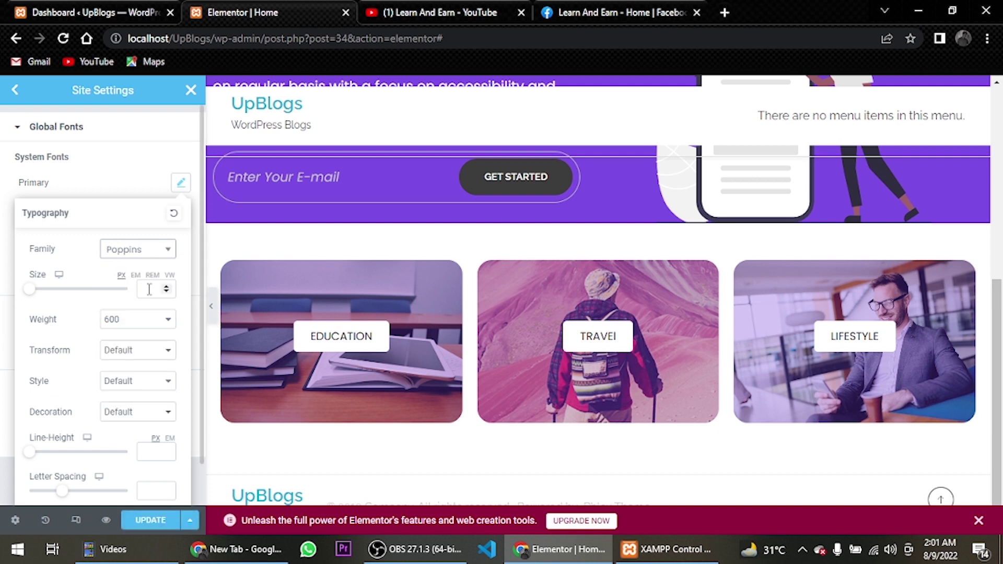
click(180, 184)
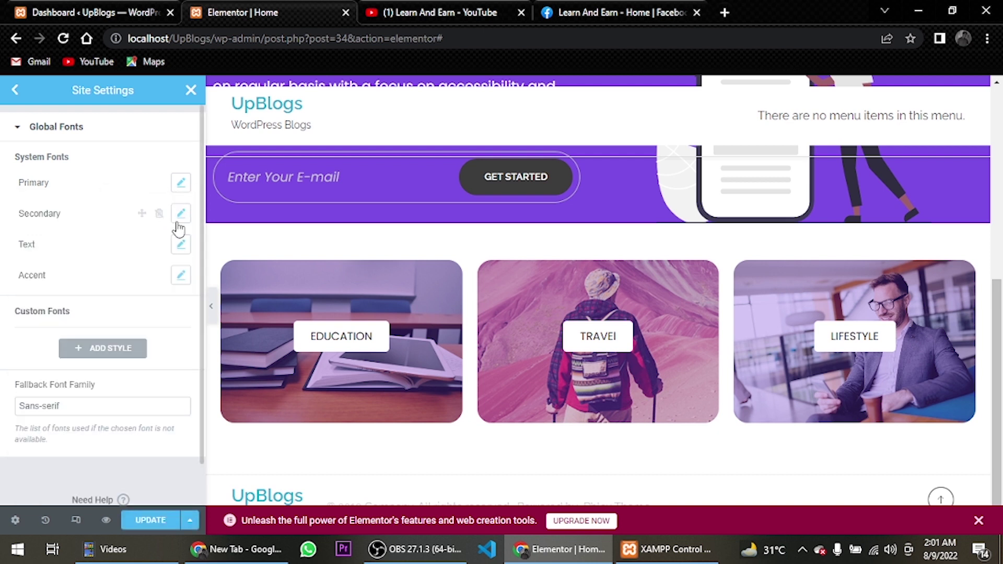
click(180, 214)
click(148, 283)
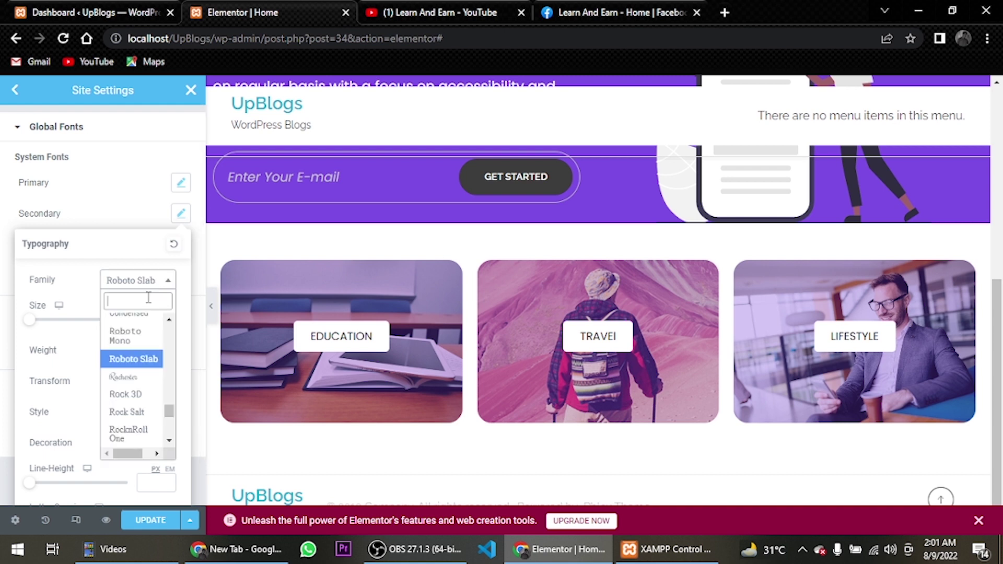
text(poppins)
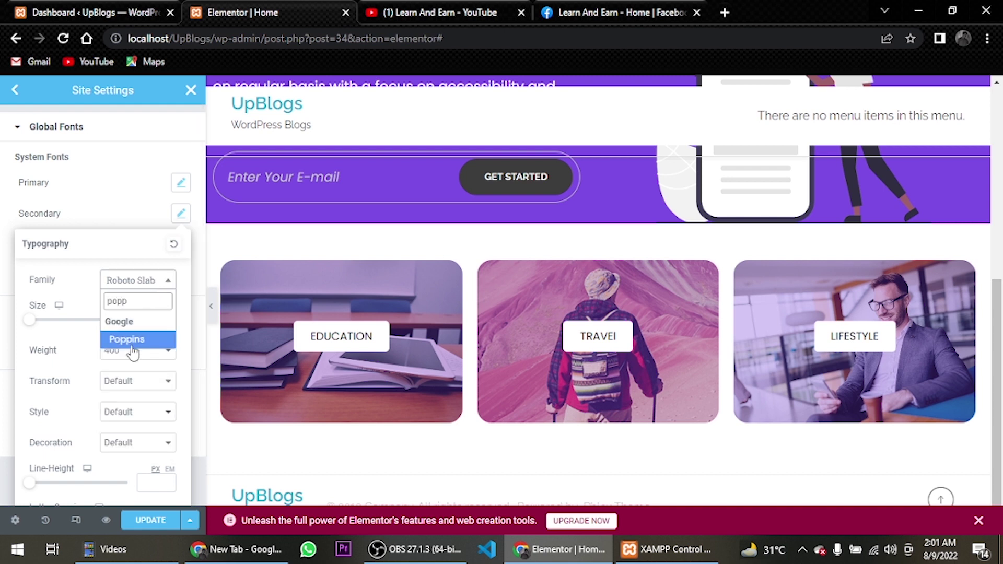
click(135, 340)
click(182, 214)
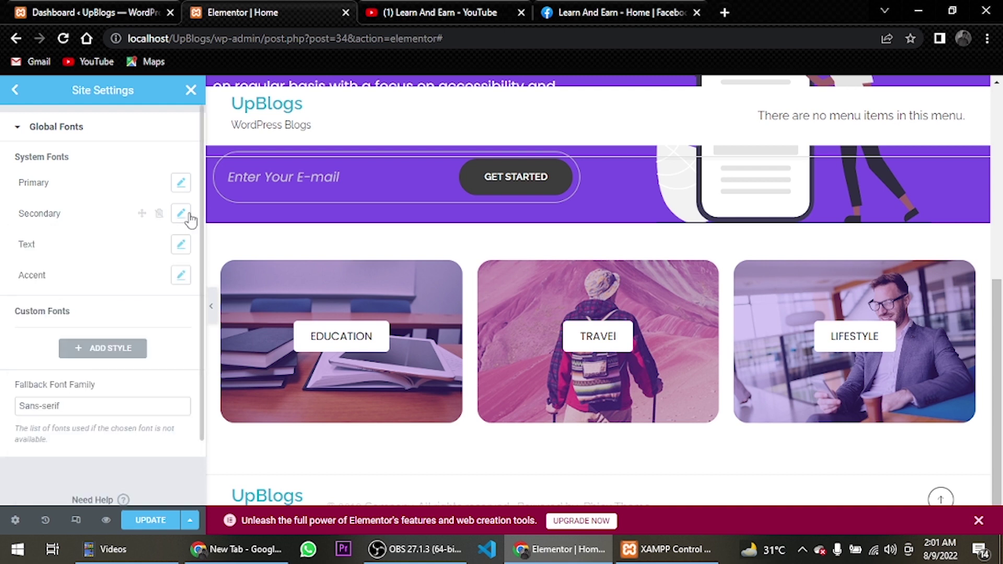
Set the Text and Accent global fonts to Poppins and save the site settings
click(181, 246)
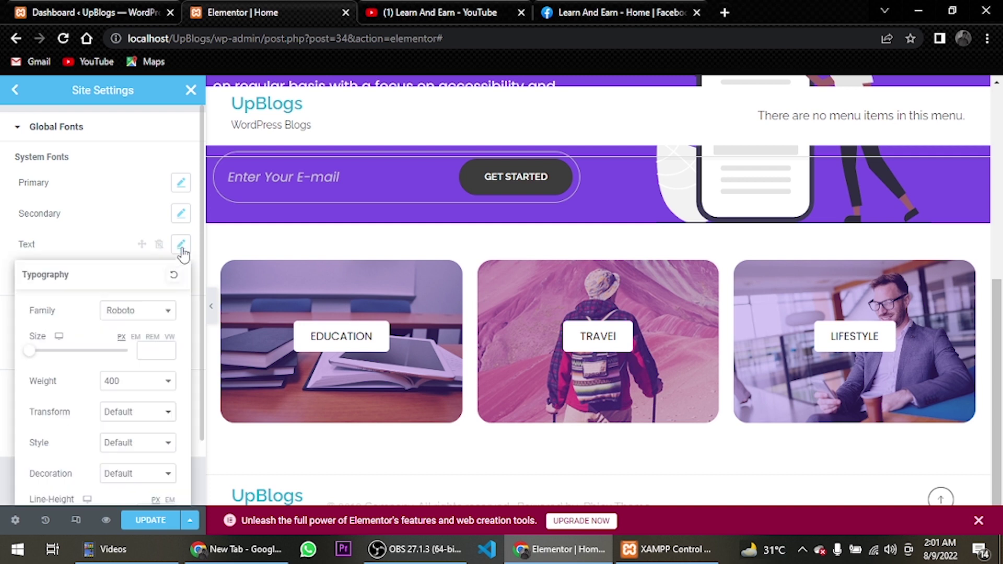
click(149, 314)
text(poppins)
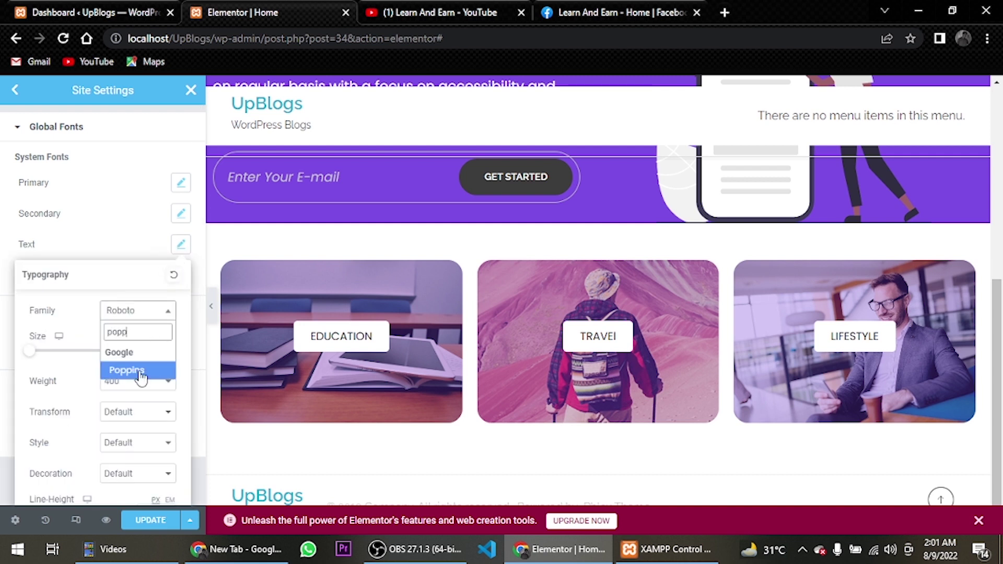
click(138, 372)
click(181, 244)
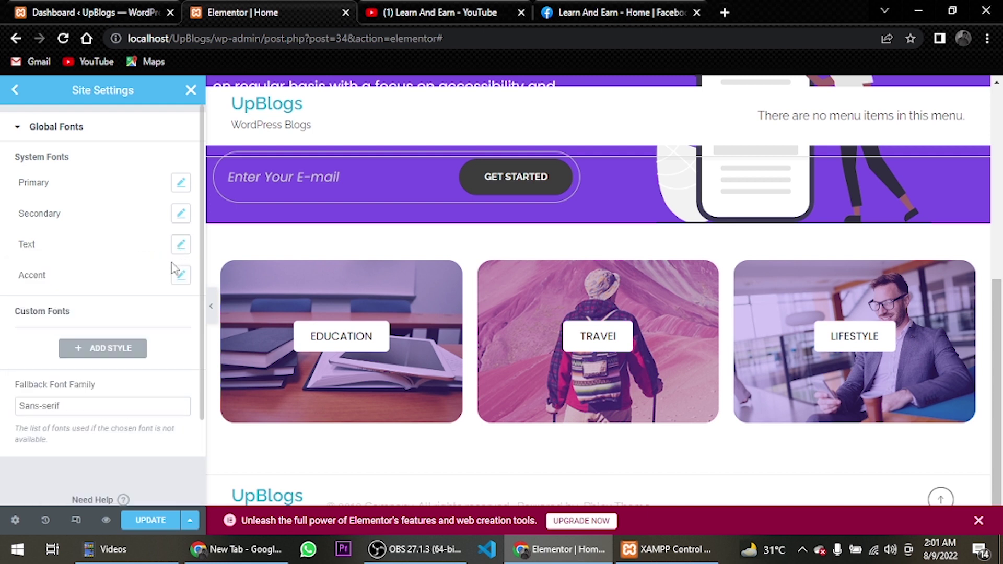
click(180, 280)
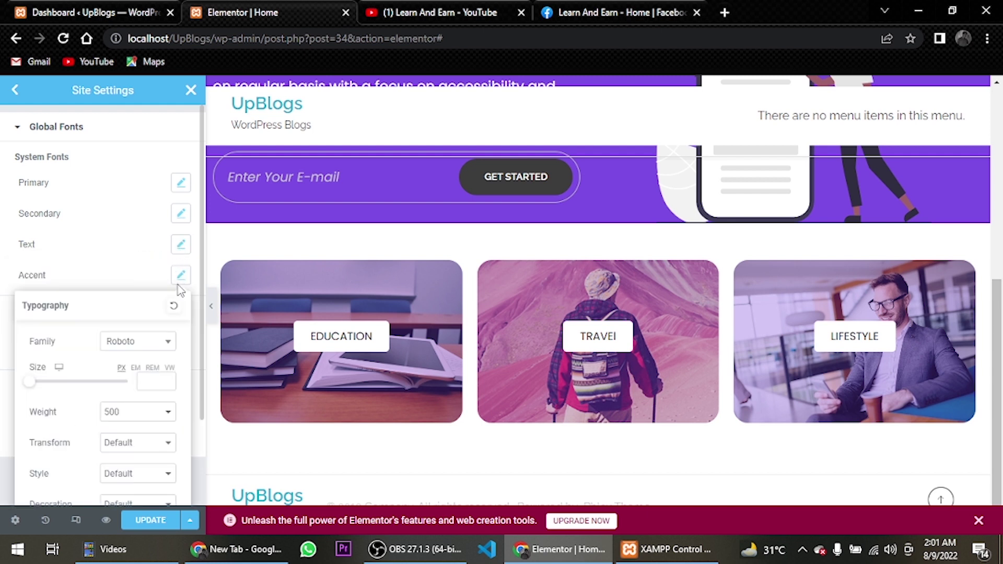
click(148, 342)
text(popp)
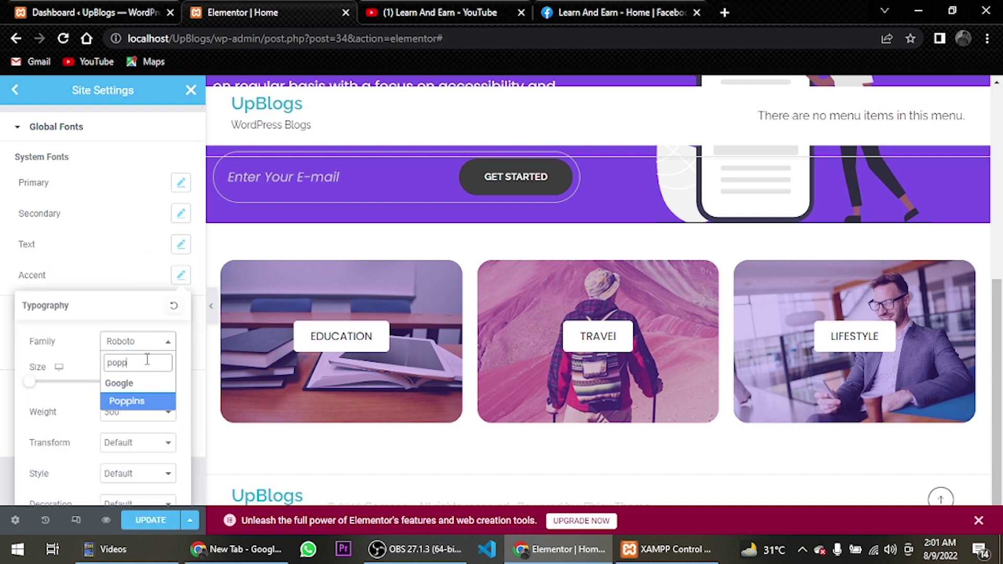
click(149, 403)
click(181, 274)
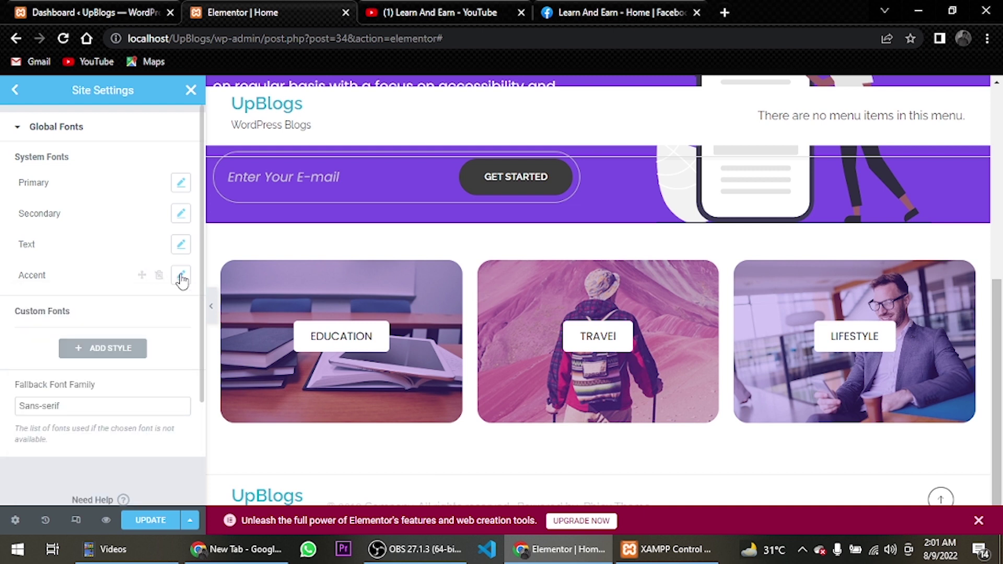
scroll(139, 358, down, 1)
click(159, 528)
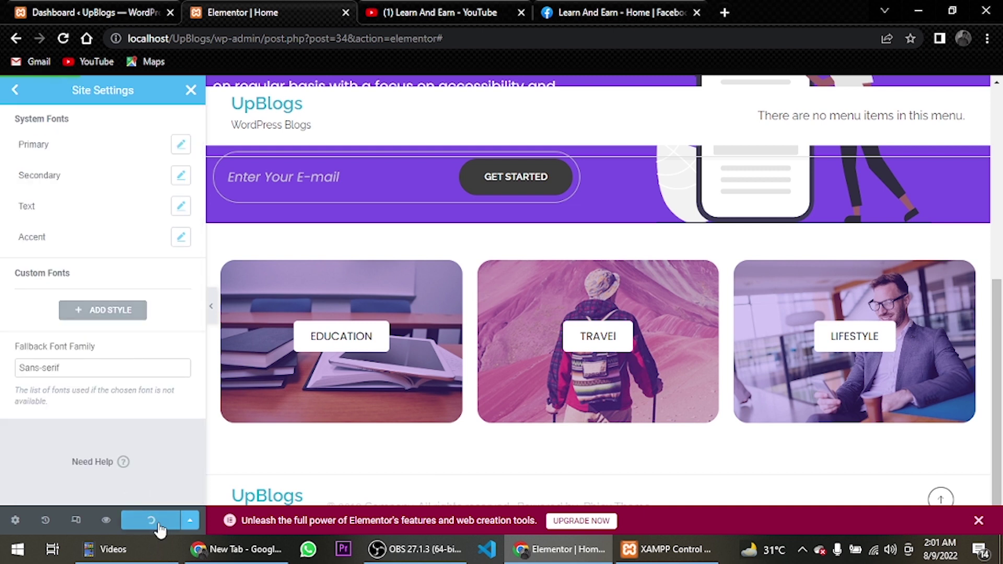
In the theme's Typography settings, set the body text font to Poppins
click(16, 90)
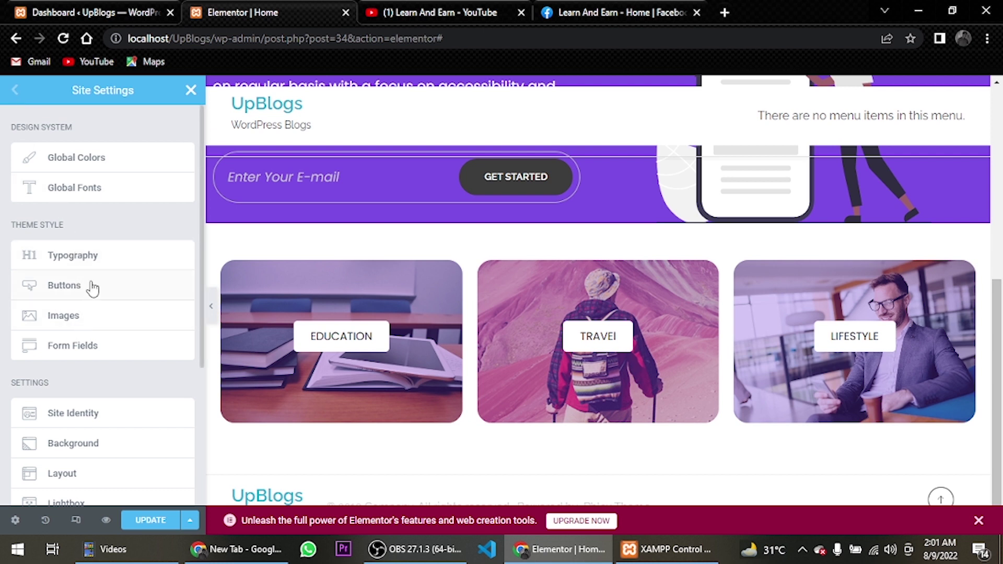
click(138, 252)
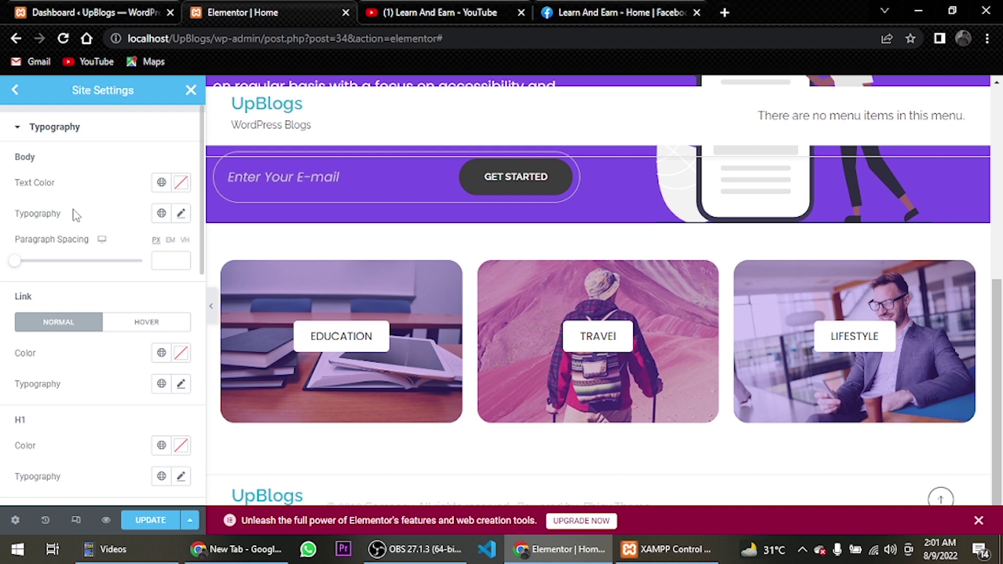
click(180, 214)
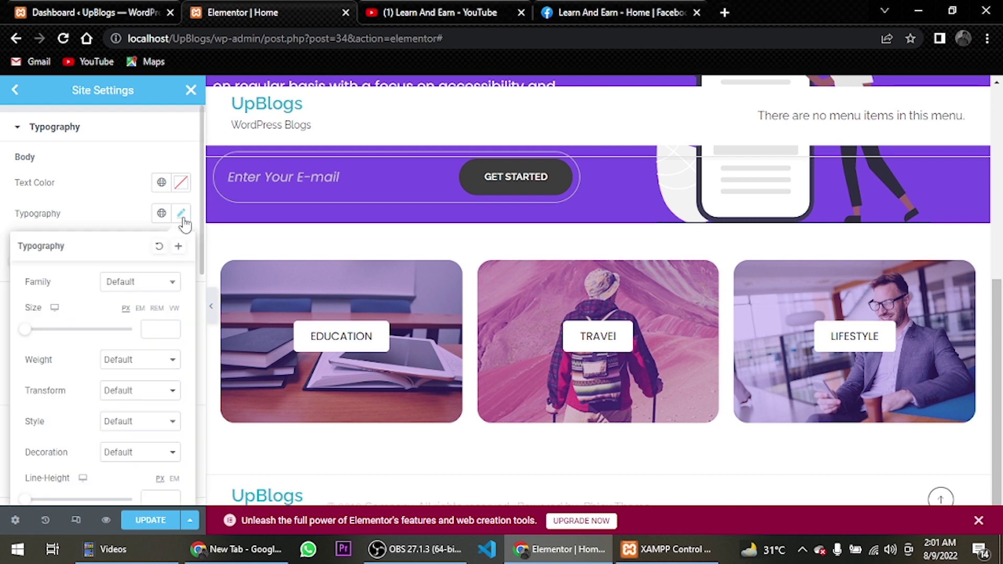
click(154, 284)
text(po)
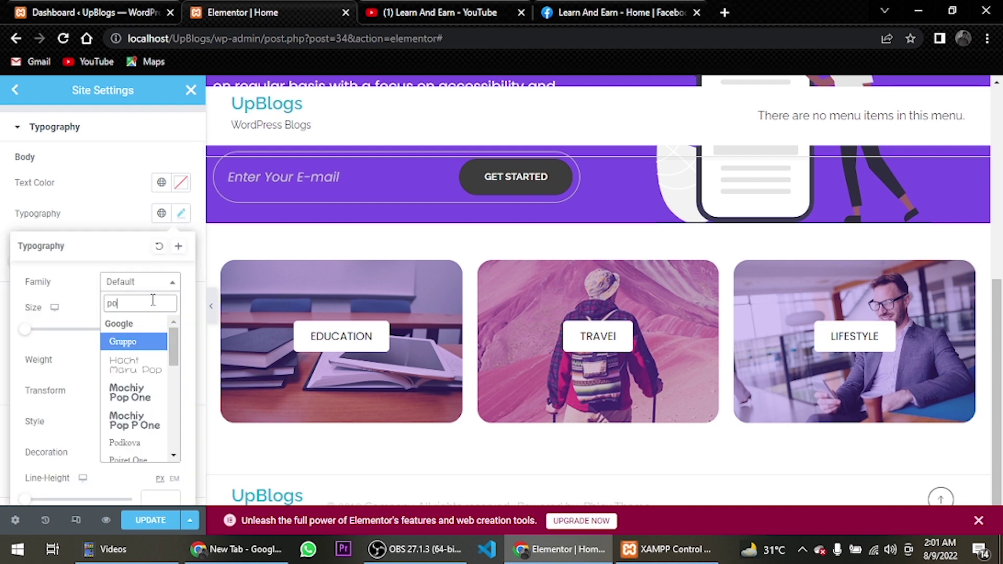
text(pp)
click(147, 341)
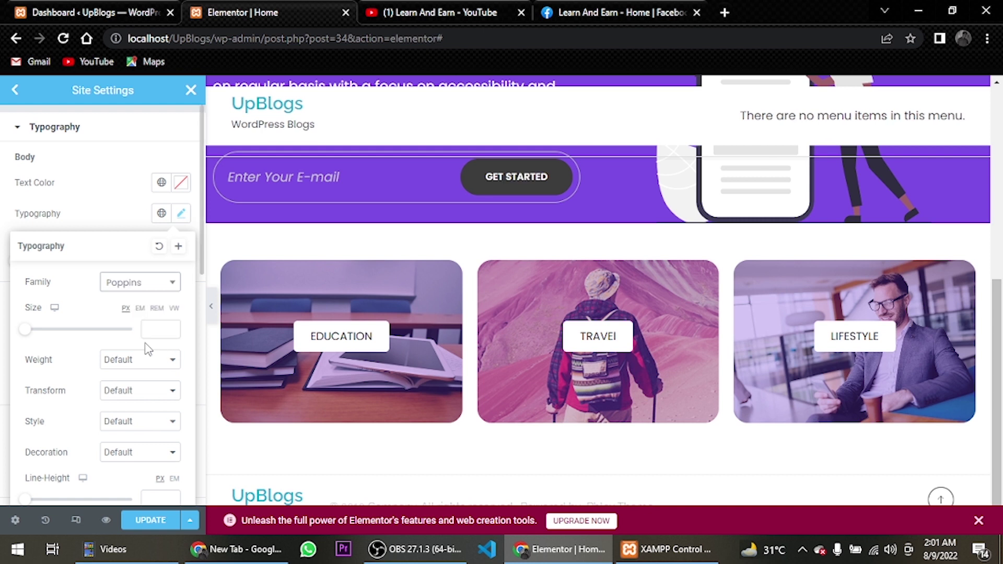
click(180, 215)
Set the H1 heading font family to Poppins, leaving link typography unchanged
scroll(155, 270, down, 2)
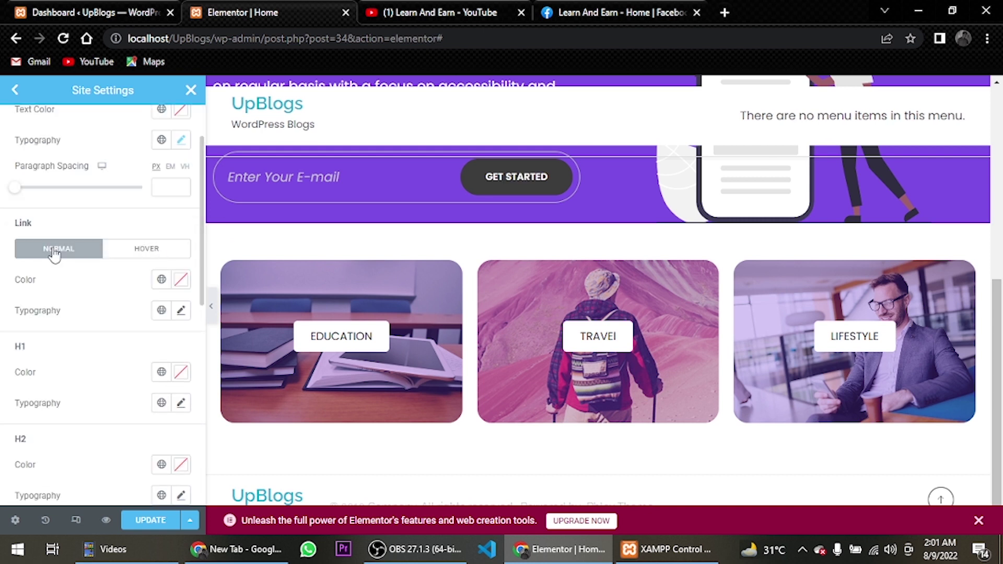
click(181, 311)
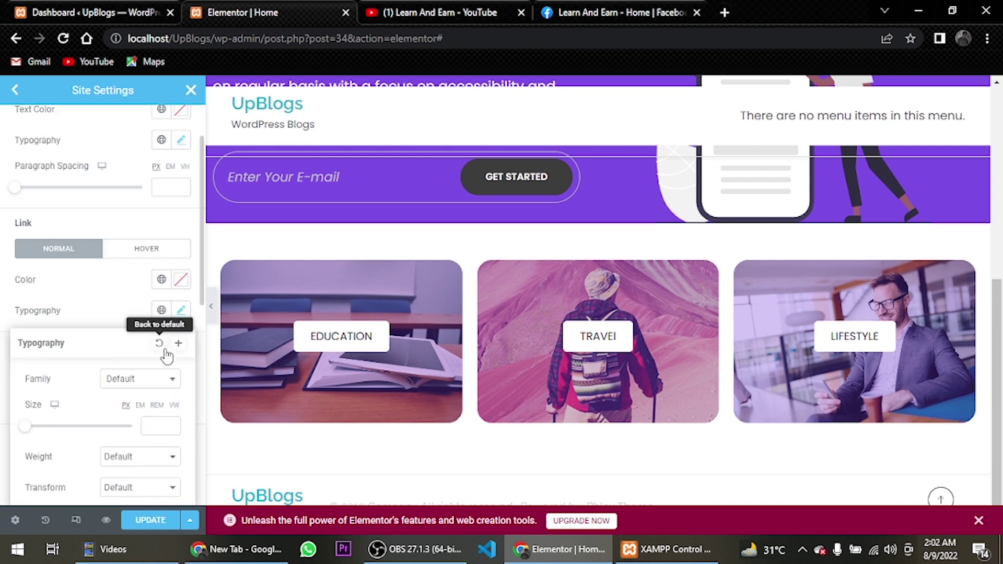
click(160, 382)
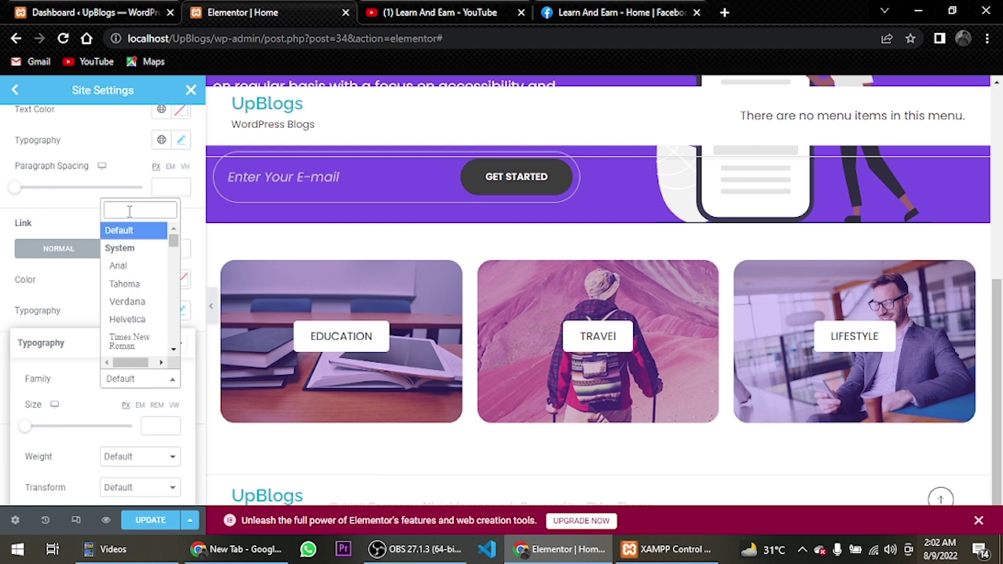
click(143, 353)
click(180, 311)
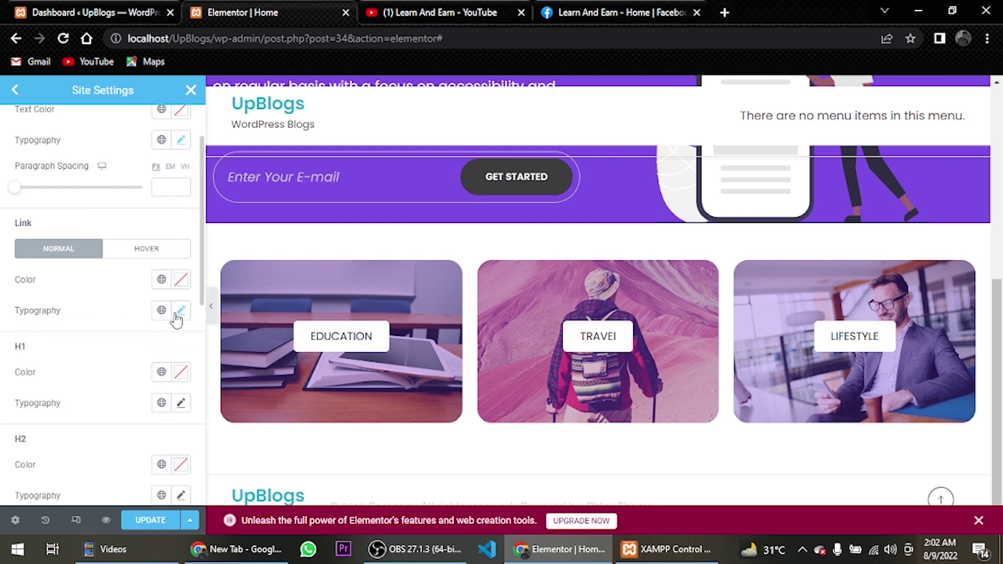
click(181, 373)
click(181, 373)
click(181, 402)
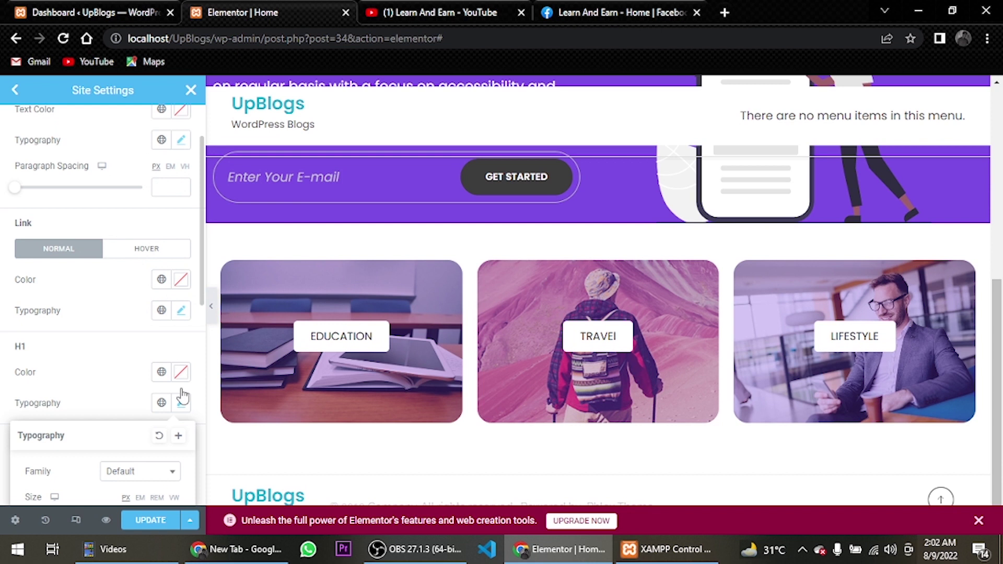
click(142, 477)
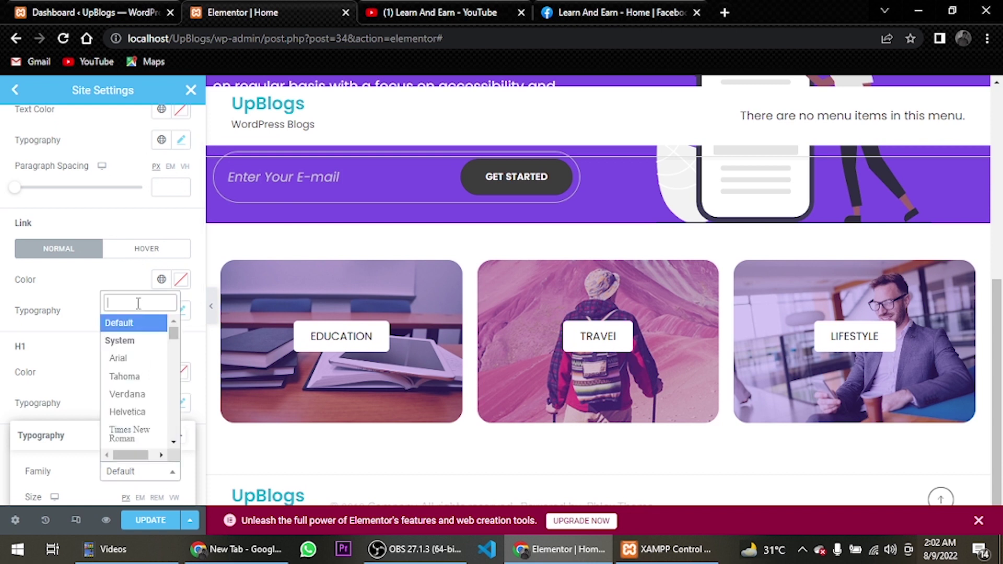
text(poppins)
key(Return)
scroll(131, 248, down, 3)
click(181, 255)
Set the H3 heading font family to Poppins
scroll(178, 259, down, 2)
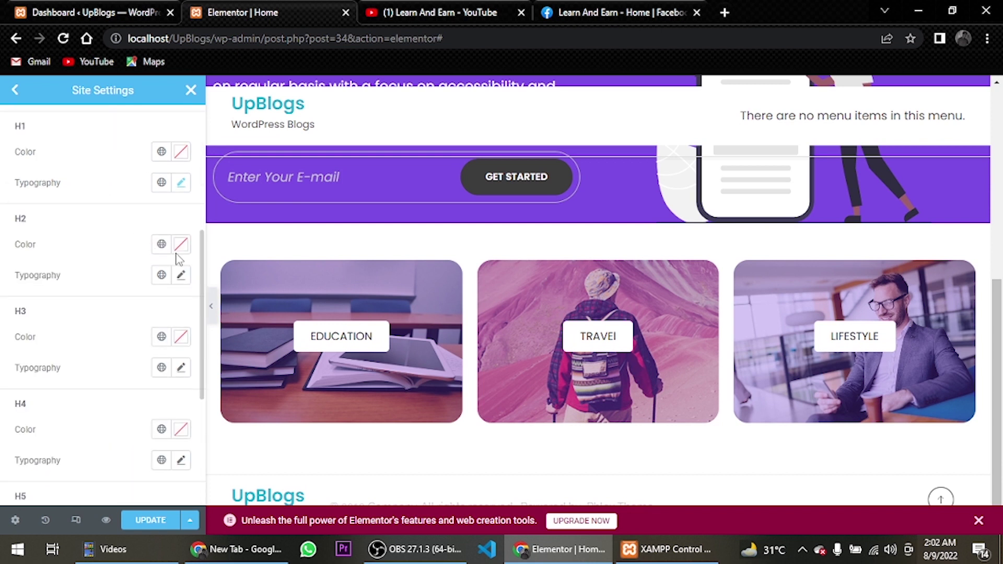
click(181, 277)
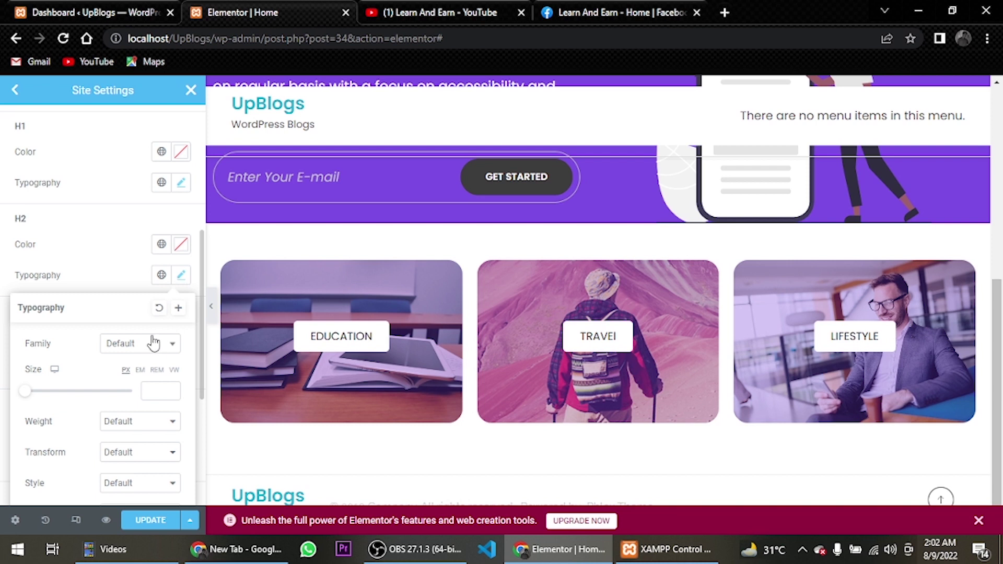
click(181, 275)
scroll(177, 277, down, 2)
click(180, 294)
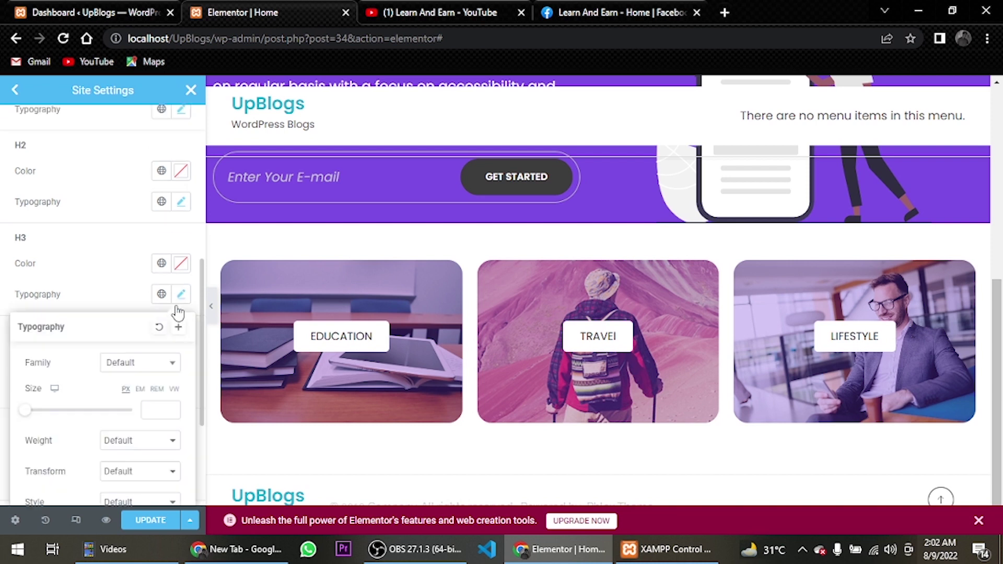
click(167, 361)
text(popp)
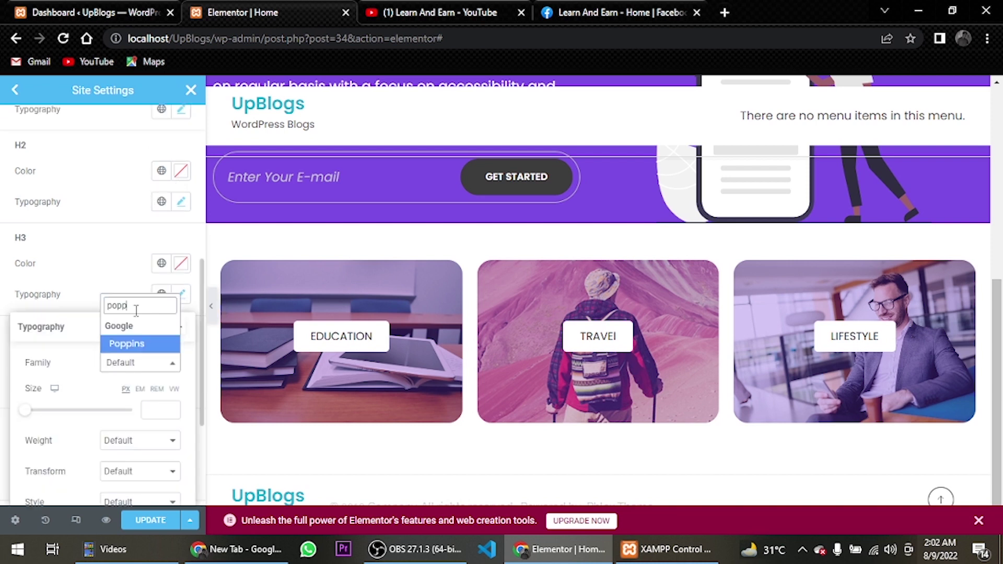
click(146, 342)
click(179, 301)
Set the H4 and H5 heading fonts to Poppins
scroll(180, 298, down, 3)
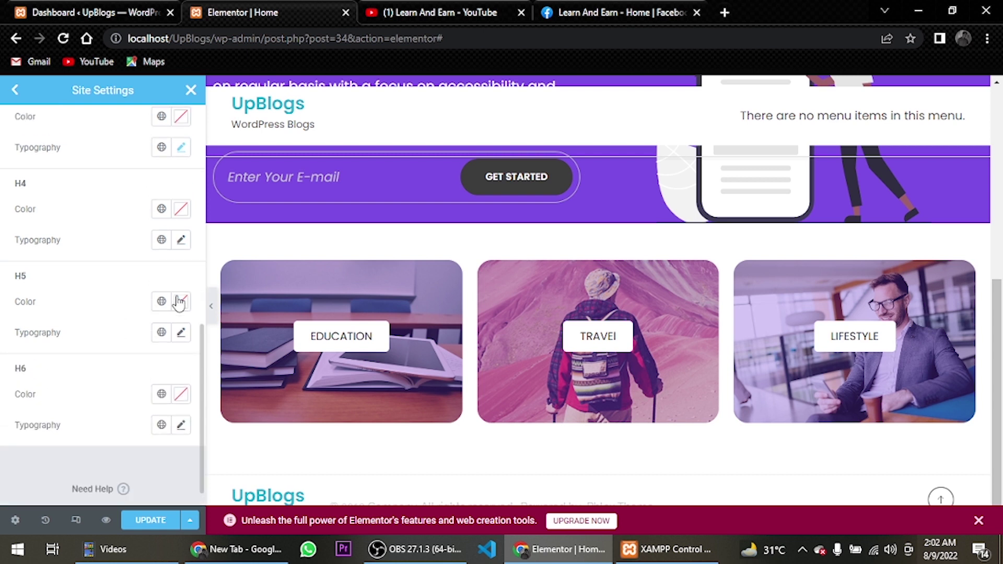
click(180, 332)
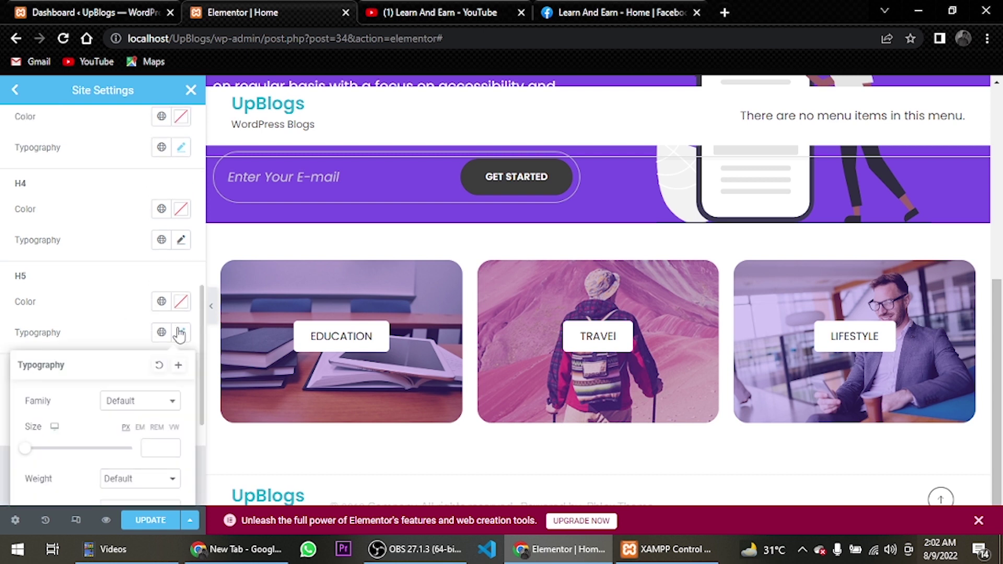
click(179, 241)
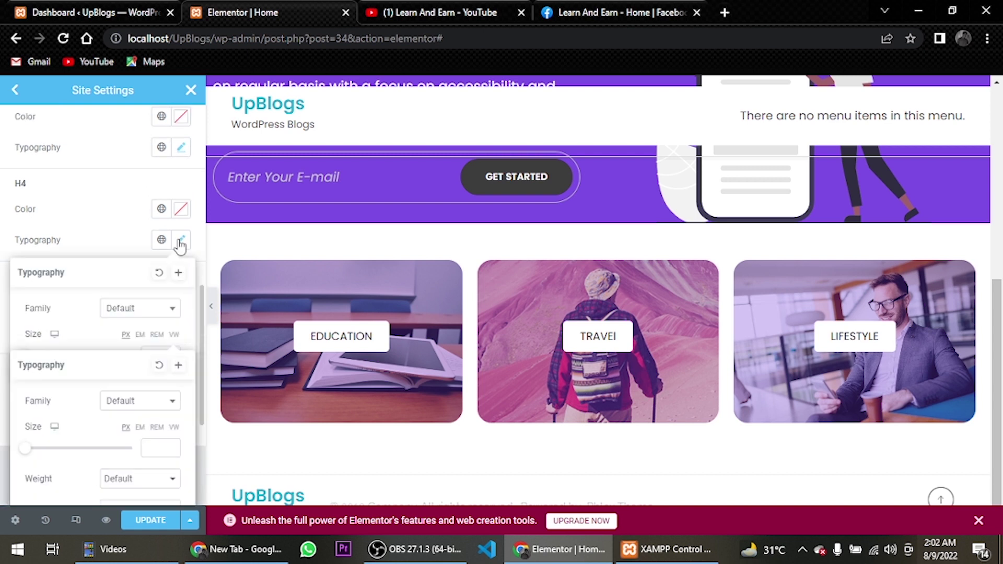
click(172, 309)
text(popp)
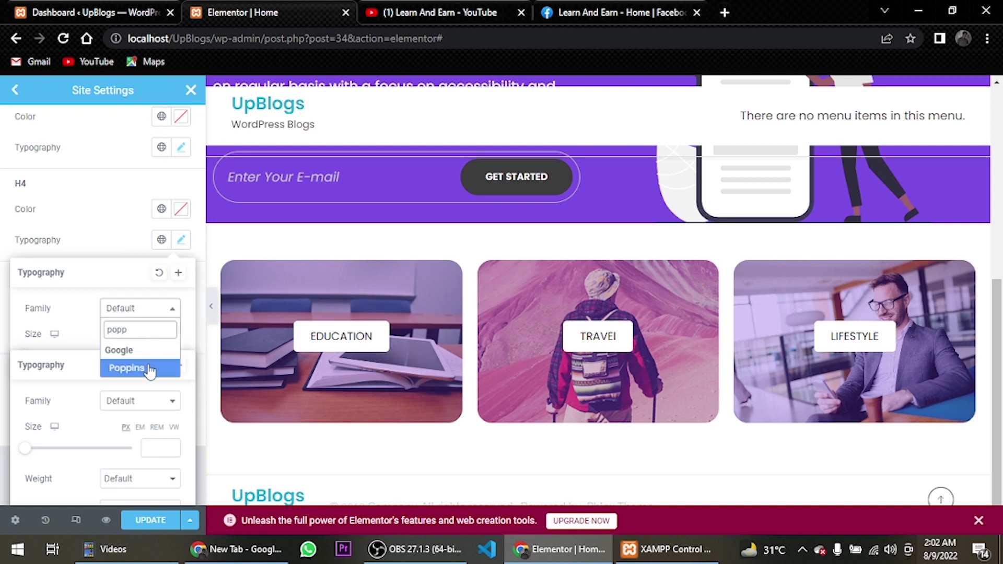
click(148, 368)
click(183, 333)
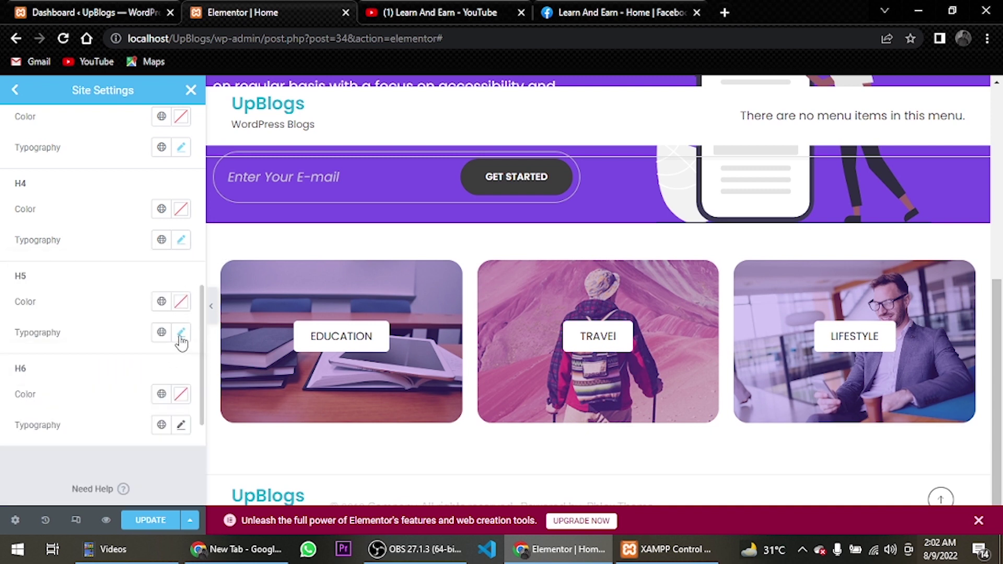
click(181, 334)
click(173, 402)
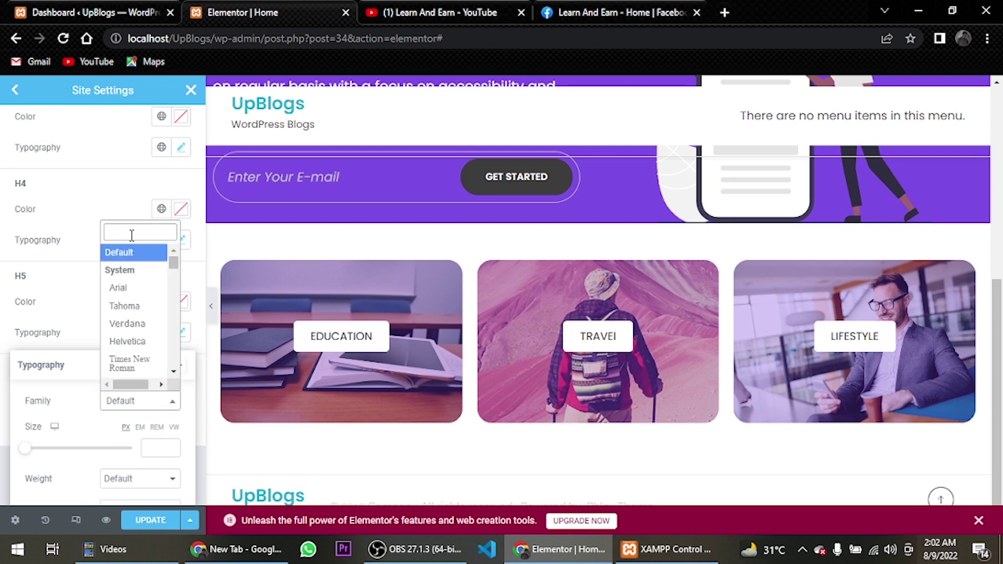
text(po)
click(125, 268)
click(181, 333)
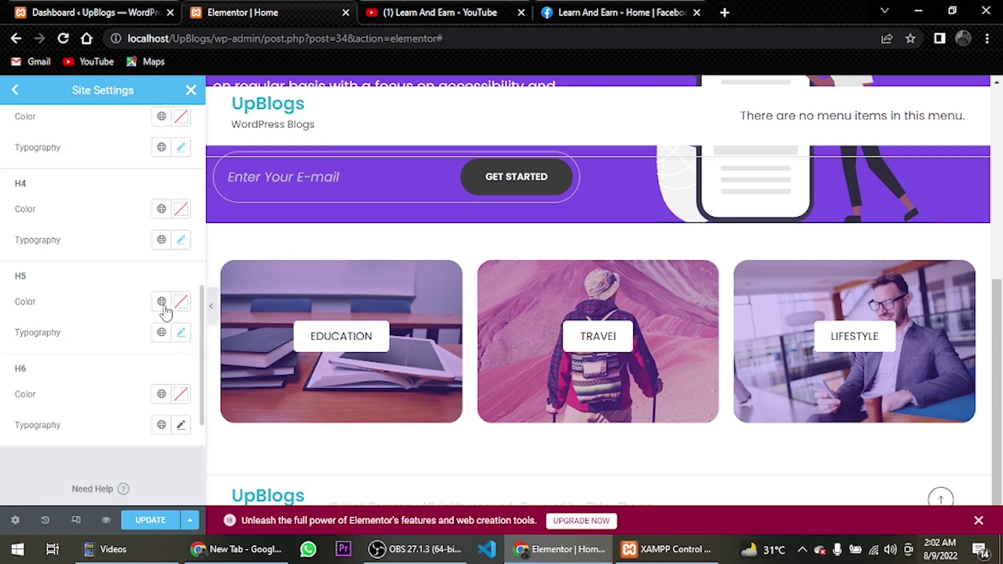
Set the H6 heading font to Poppins and save the site settings
scroll(166, 366, down, 1)
click(182, 399)
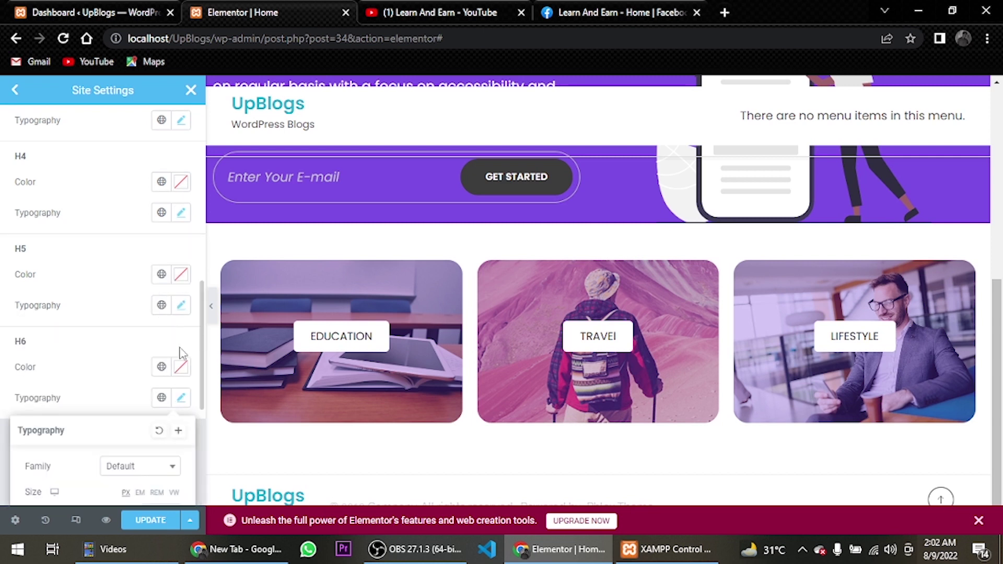
click(157, 465)
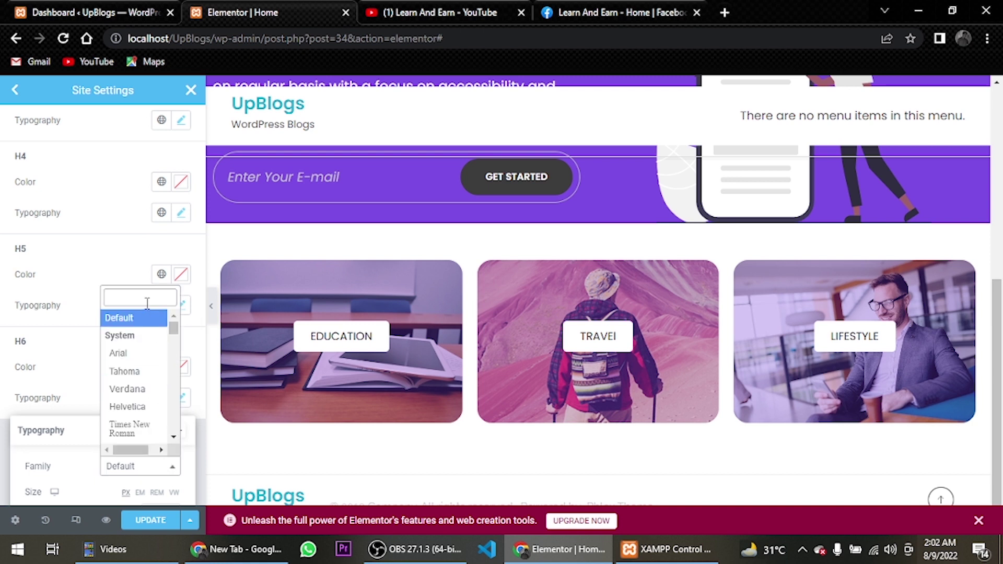
text(popp)
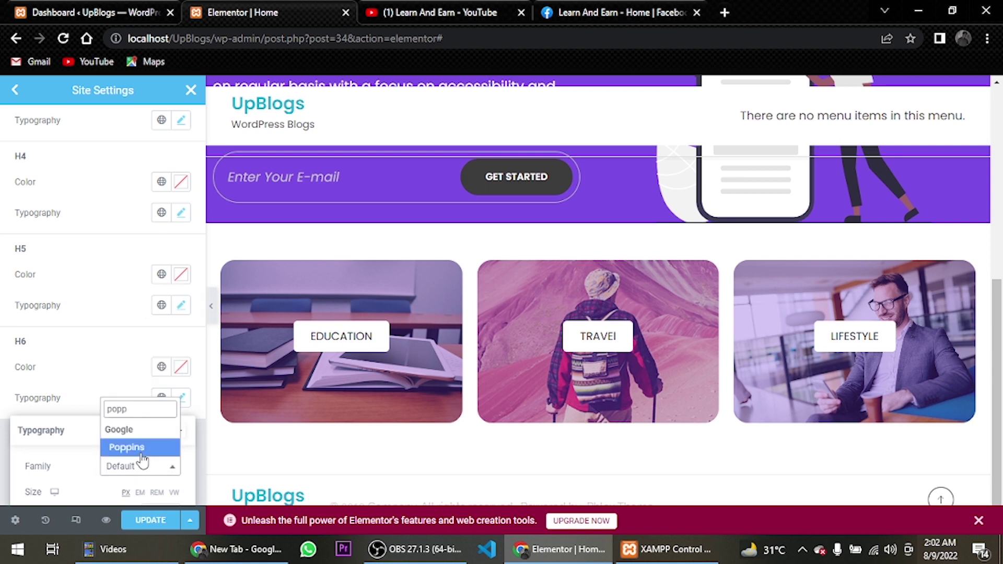
click(130, 447)
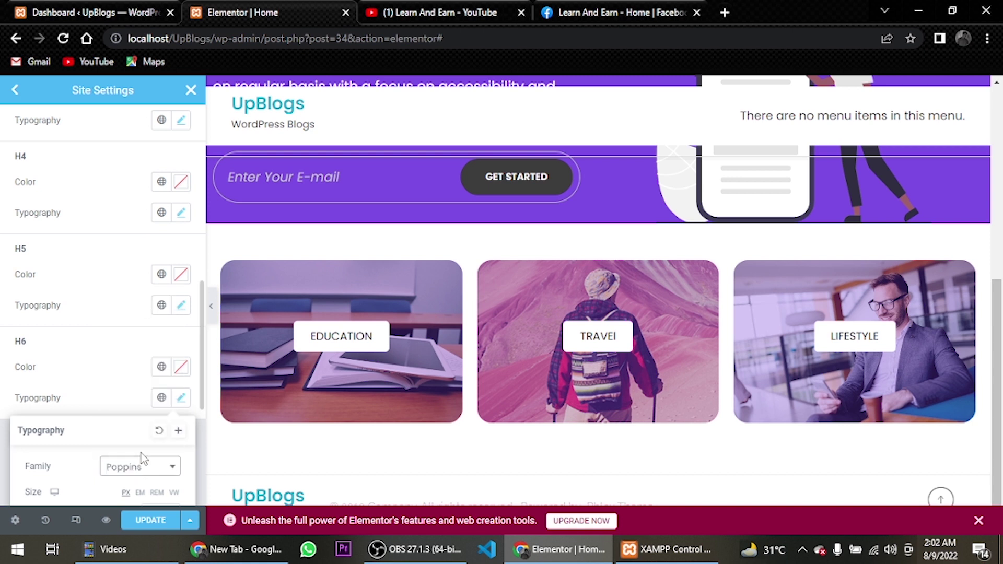
click(182, 398)
click(144, 520)
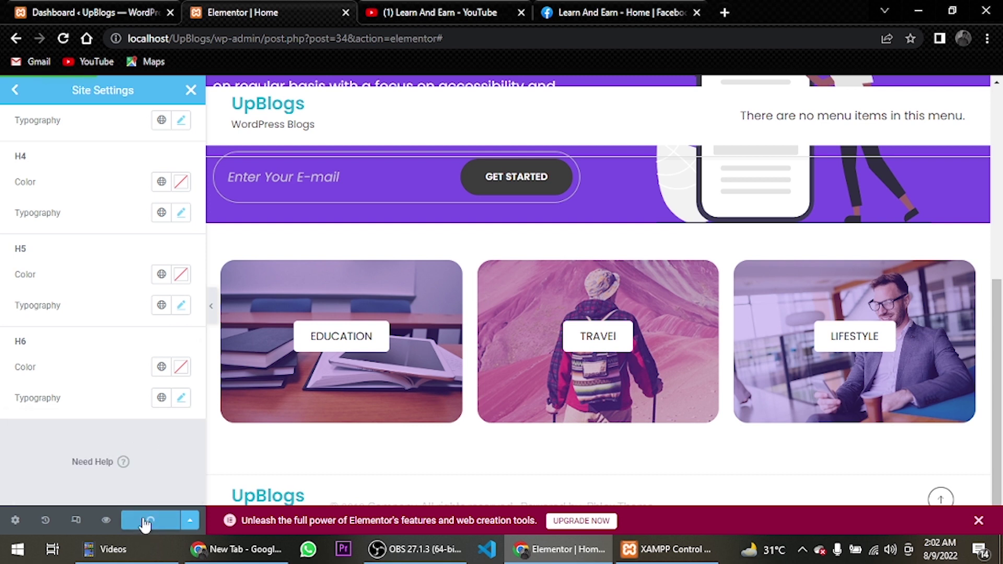
Back in the homepage editor, add a two-column section below the category cards
click(149, 477)
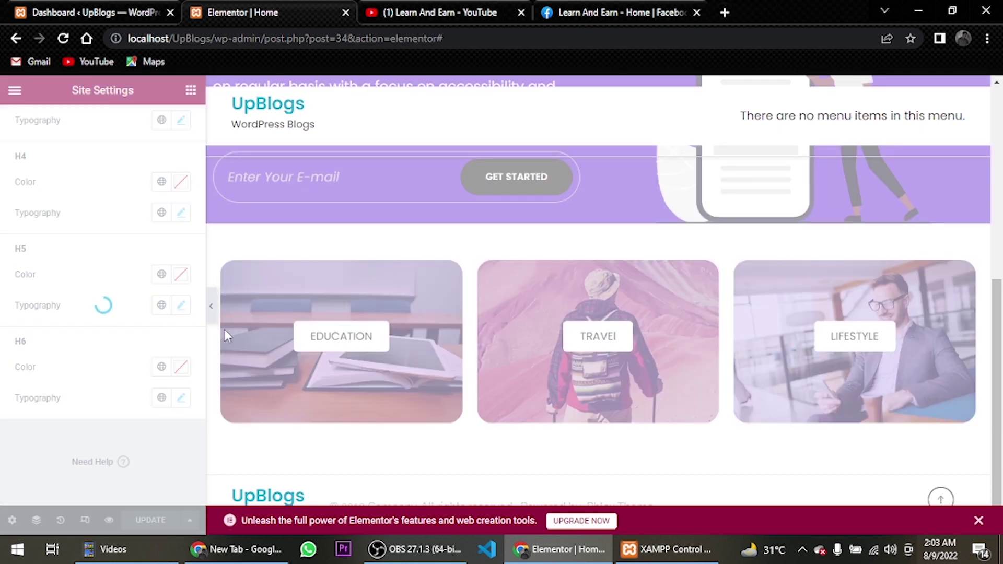
scroll(672, 224, down, 10)
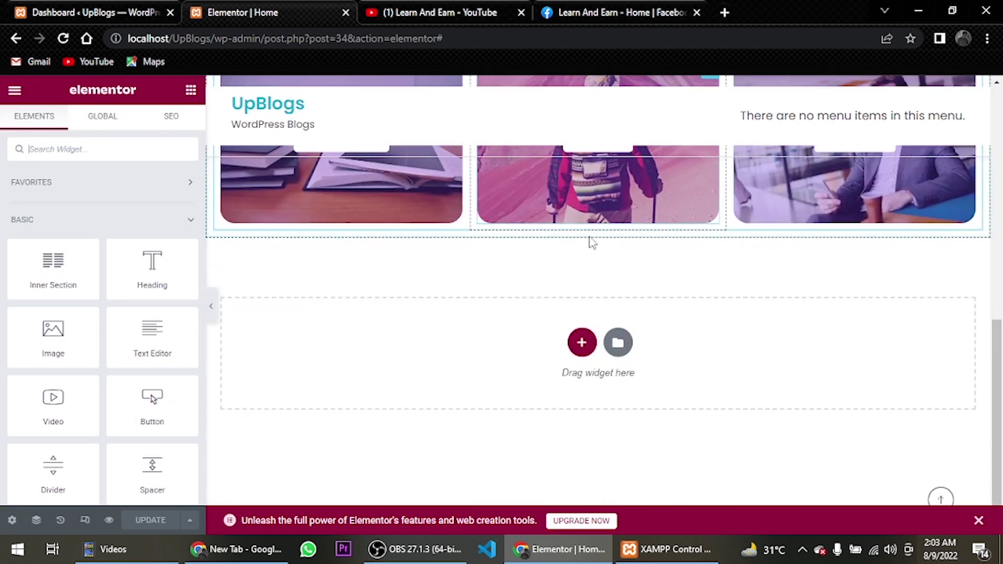
scroll(592, 242, down, 1)
click(587, 313)
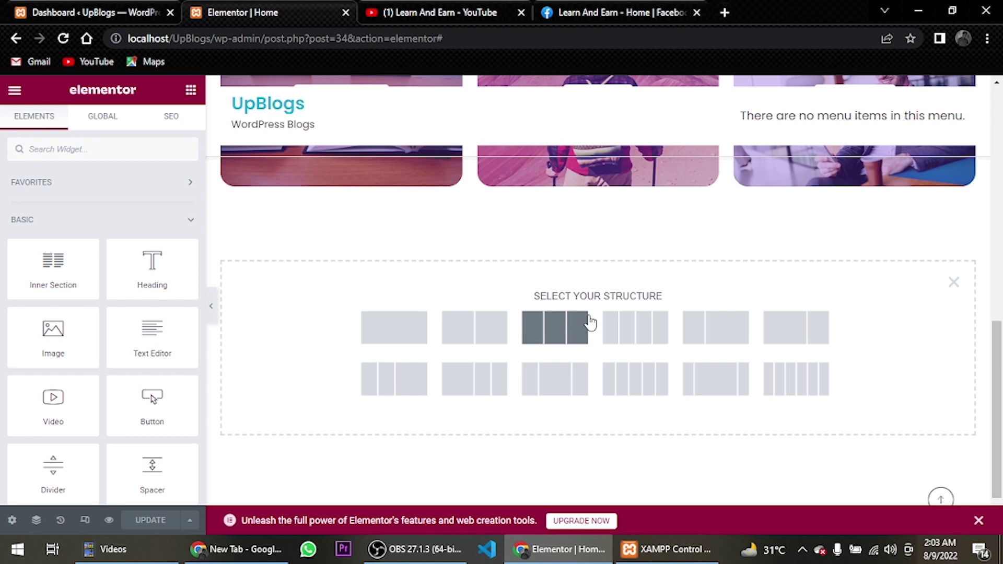
click(509, 323)
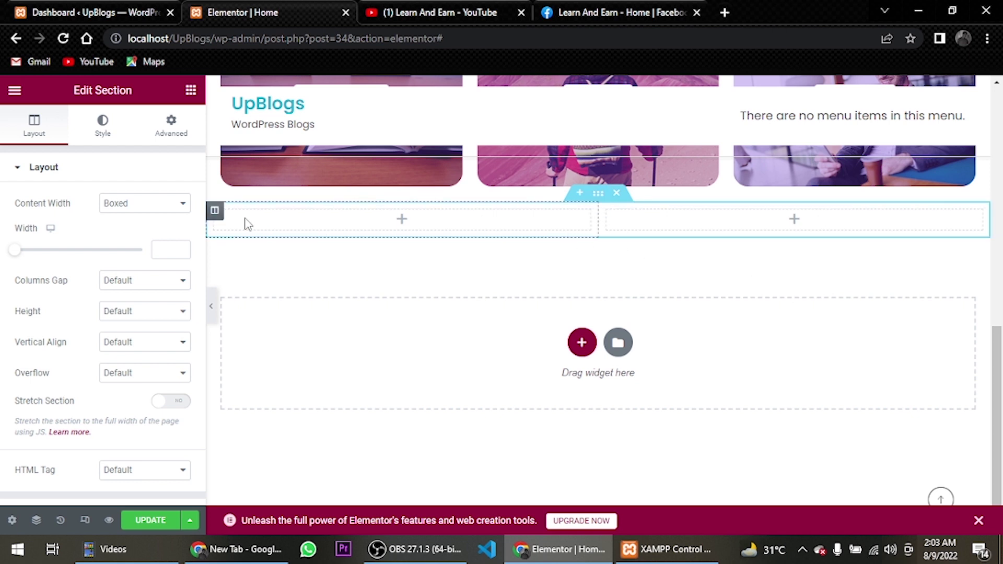
Set the new section's left column width to 75%
right_click(214, 217)
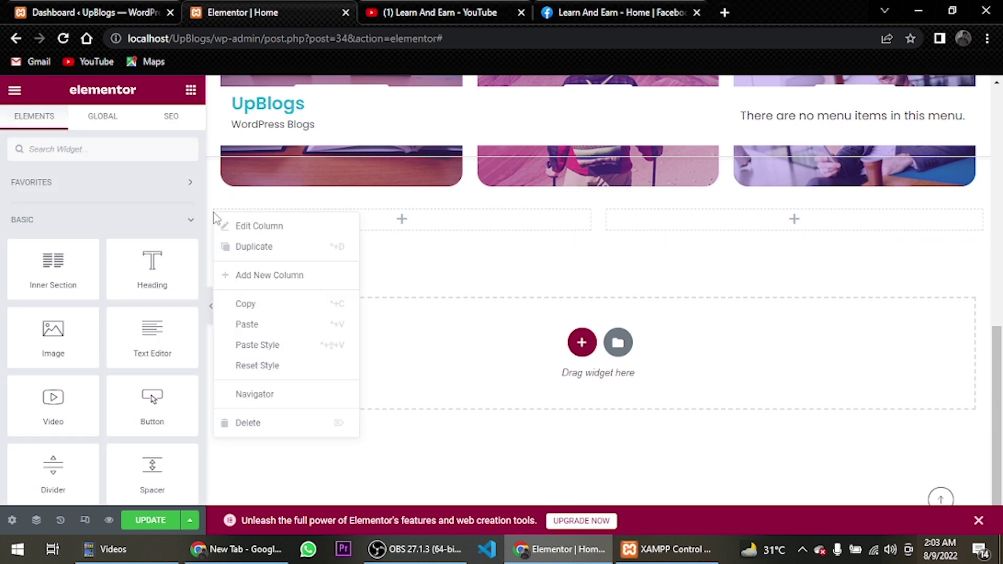
click(425, 311)
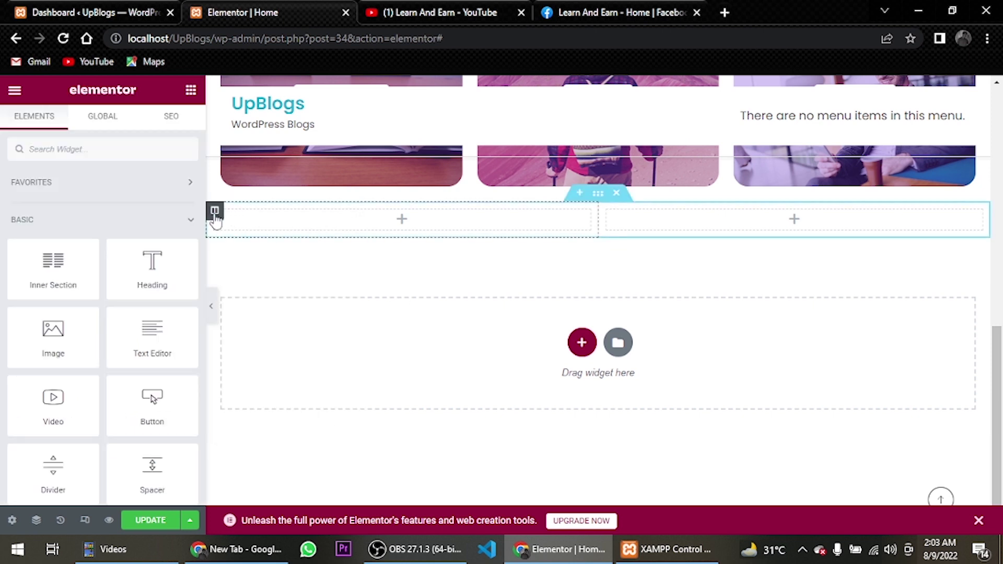
click(214, 210)
click(157, 203)
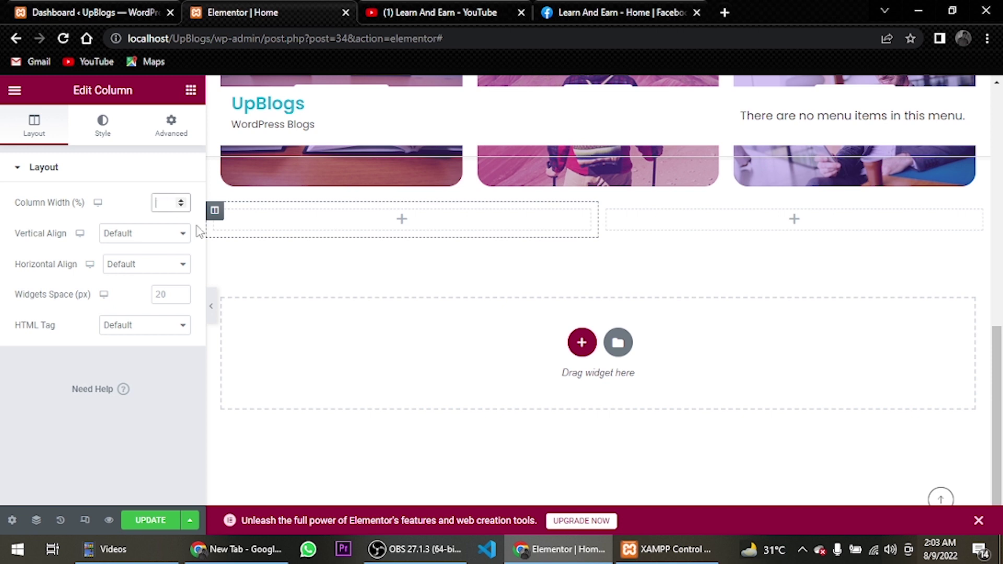
text(74)
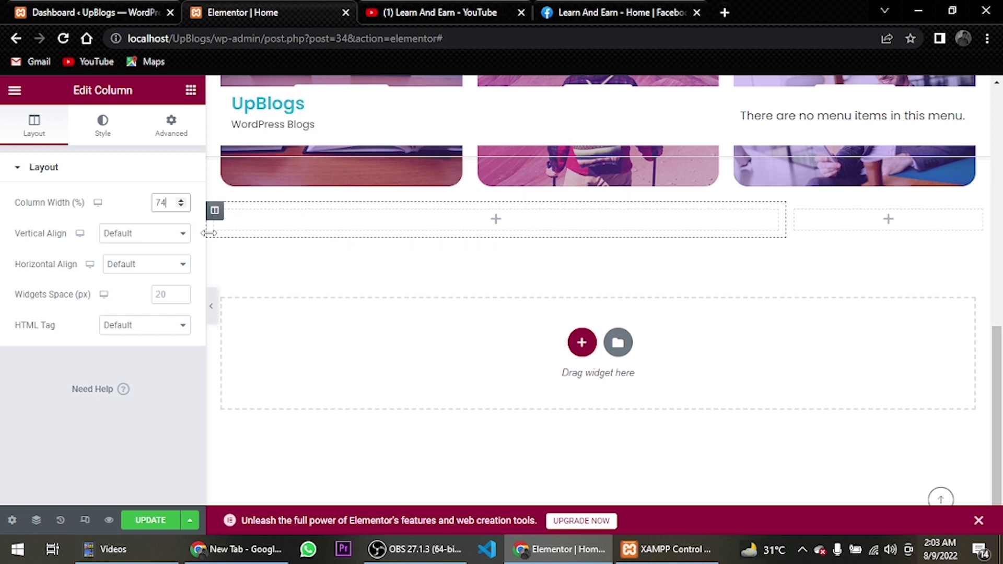
click(180, 201)
click(181, 205)
click(169, 208)
key(BackSpace)
key(BackSpace)
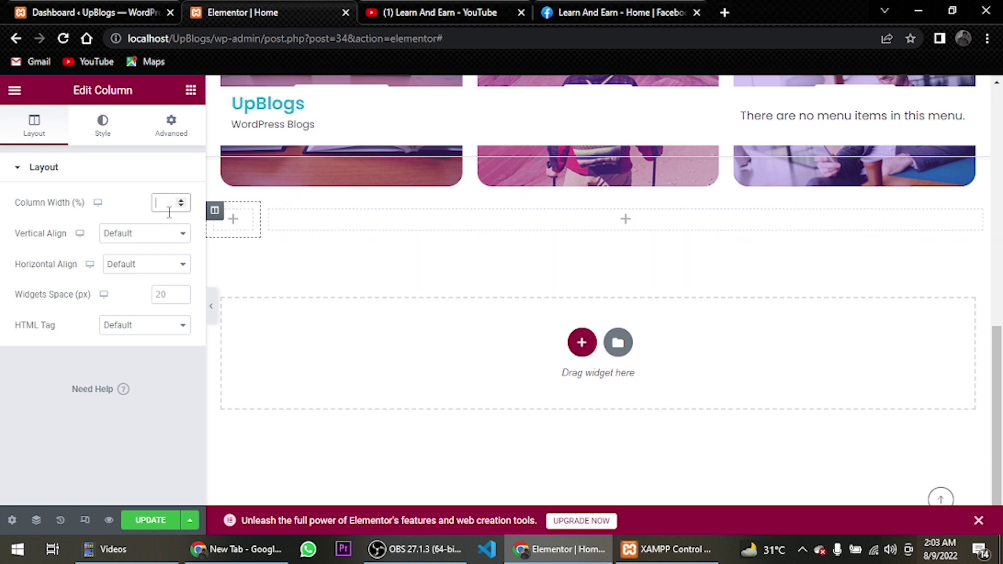
text(77.4)
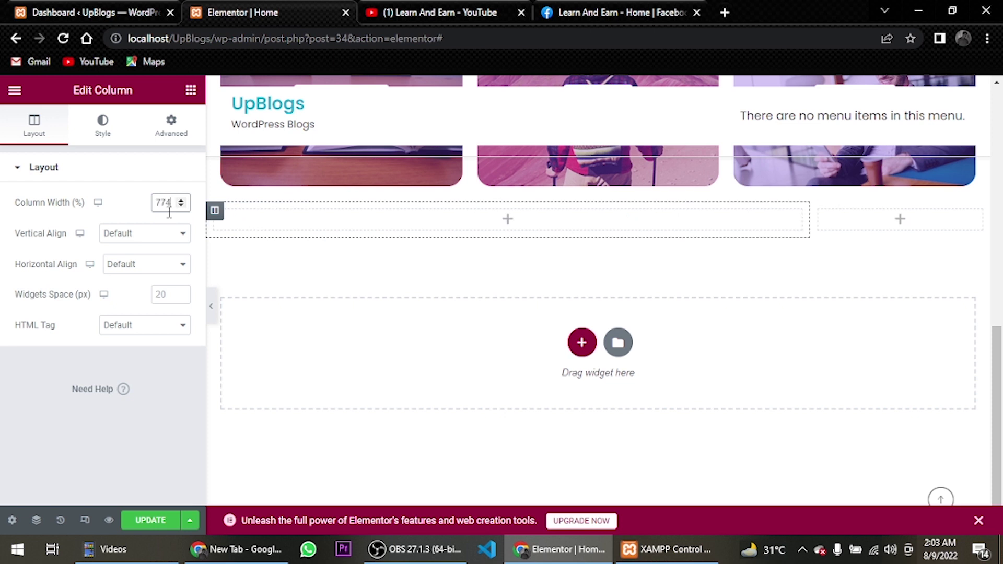
key(BackSpace)
key(BackSpace)
key(BackSpace)
key(BackSpace)
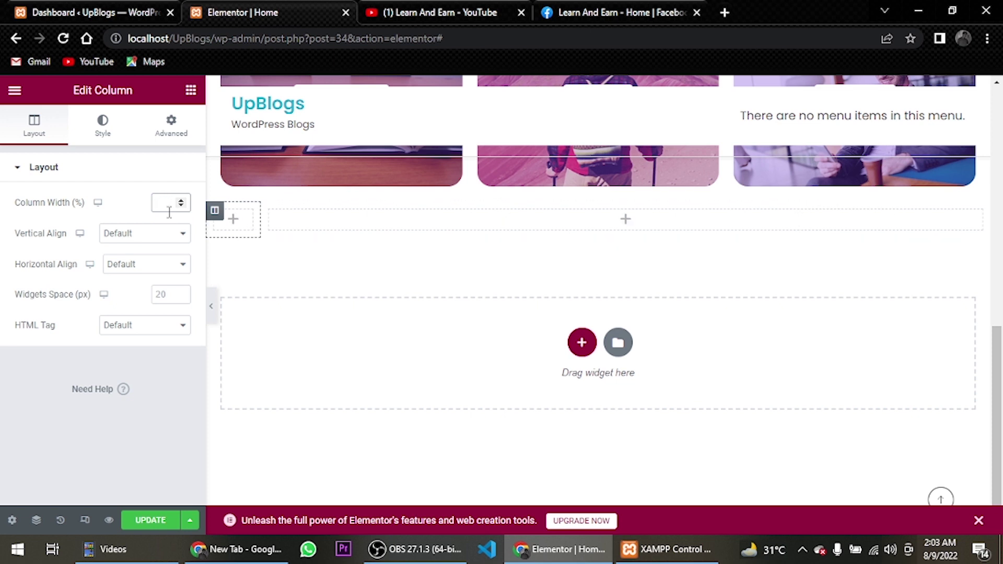
text(75)
click(190, 90)
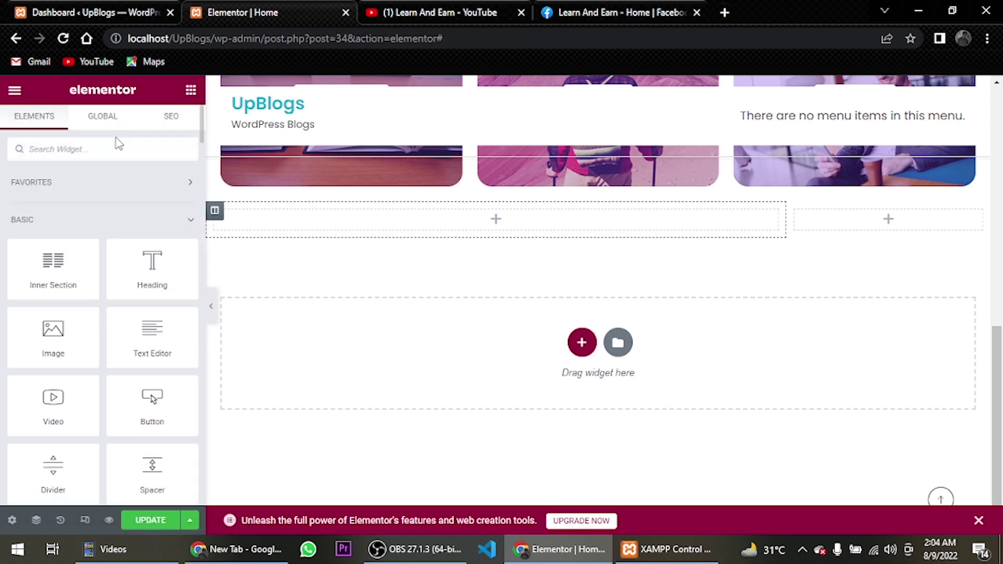
Drag a Grid & Carousel Posts widget into the left column and set it to show 1 post
text(grid)
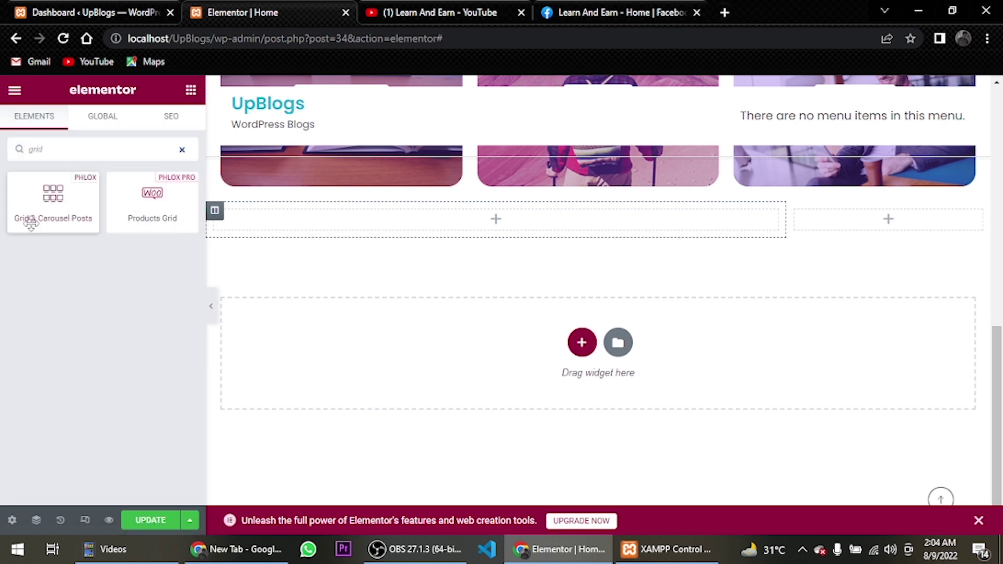
drag(31, 222, 331, 228)
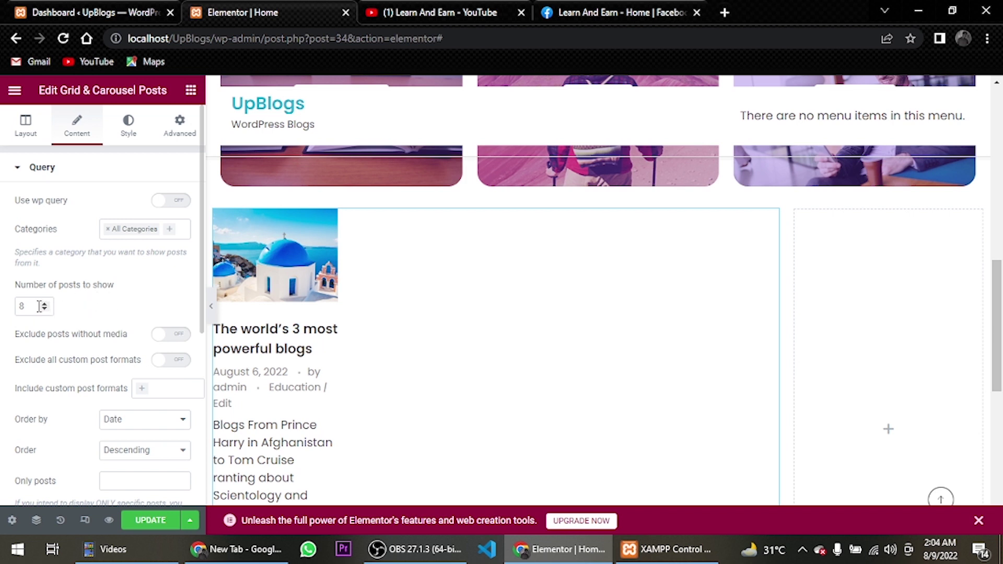
double_click(16, 306)
text(1)
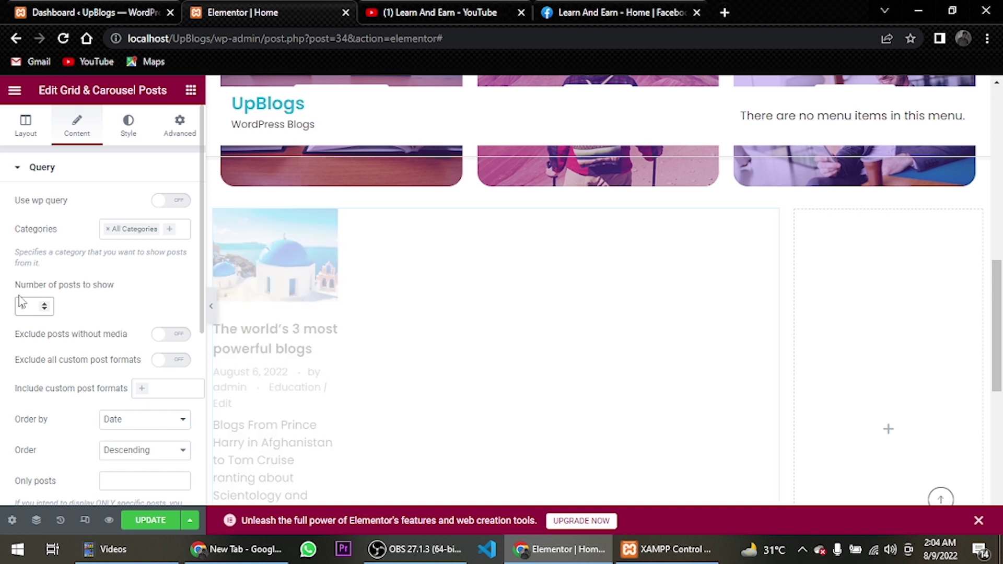
Lay the posts out in 1 column and display them as Grid instead of Flip
click(21, 133)
click(126, 204)
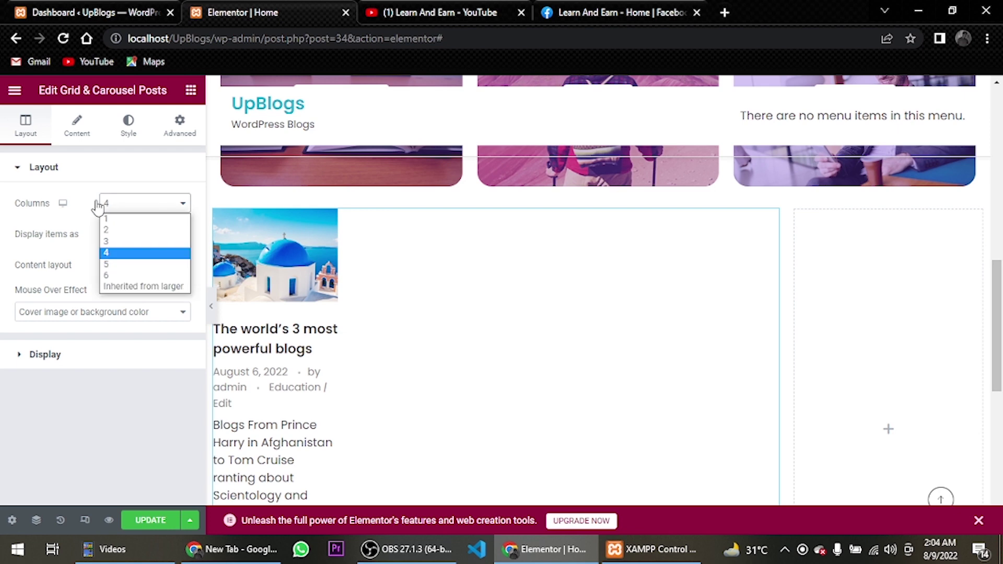
click(118, 220)
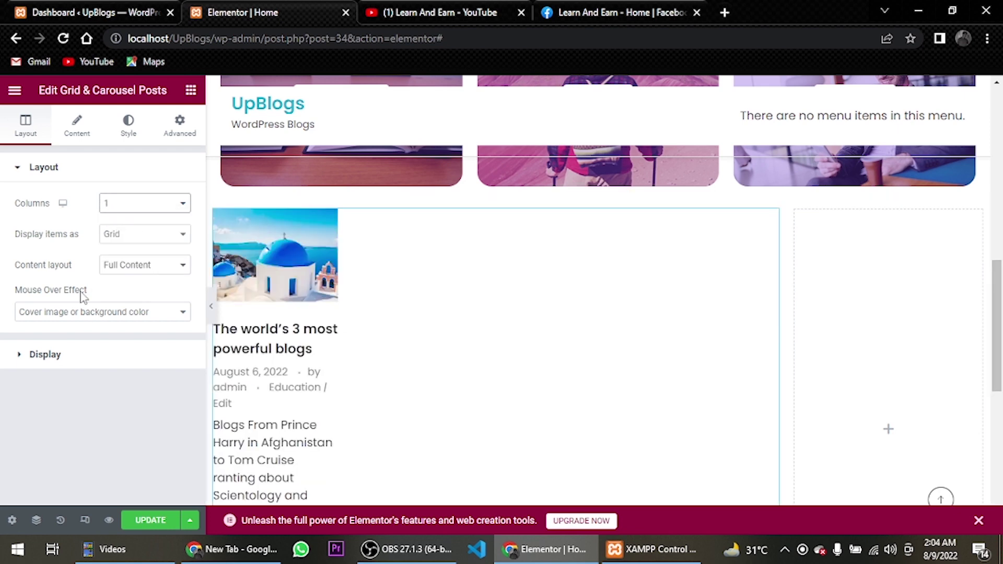
click(133, 235)
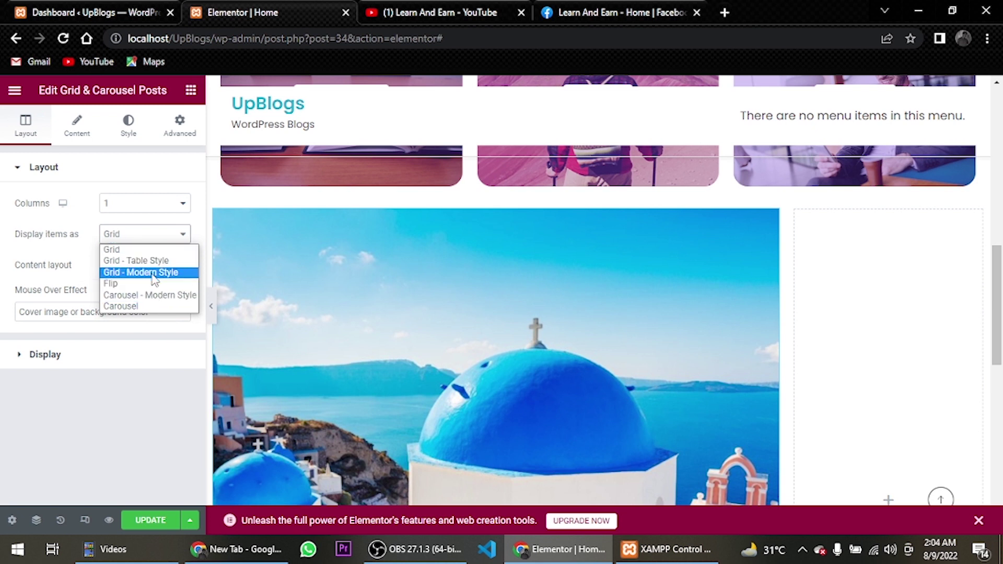
click(159, 283)
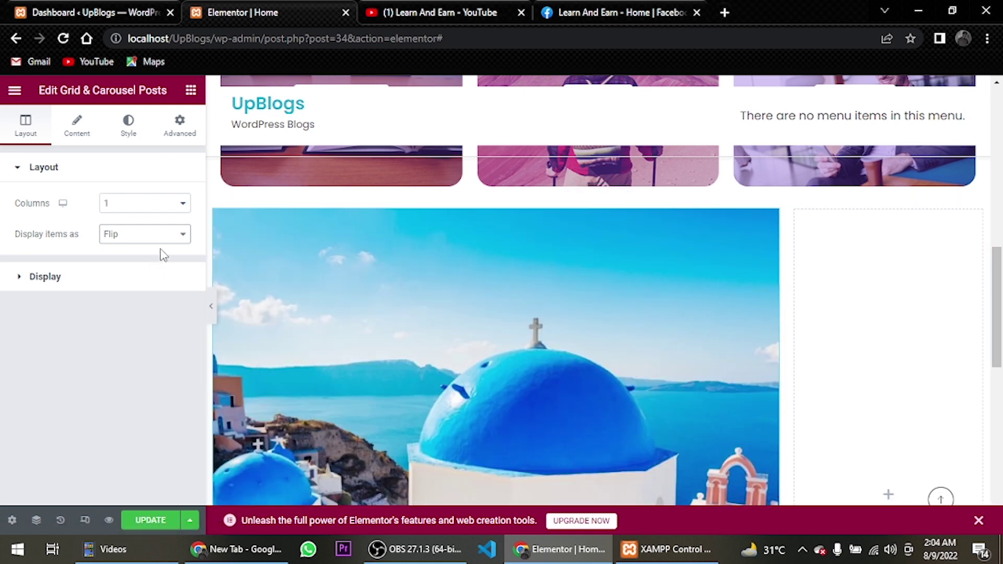
mouse_move(257, 298)
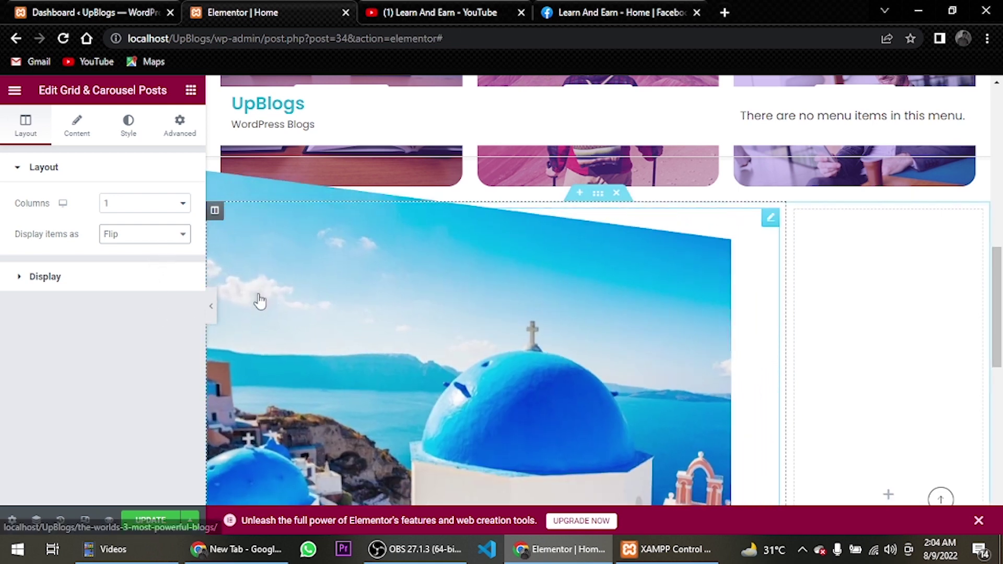
click(167, 239)
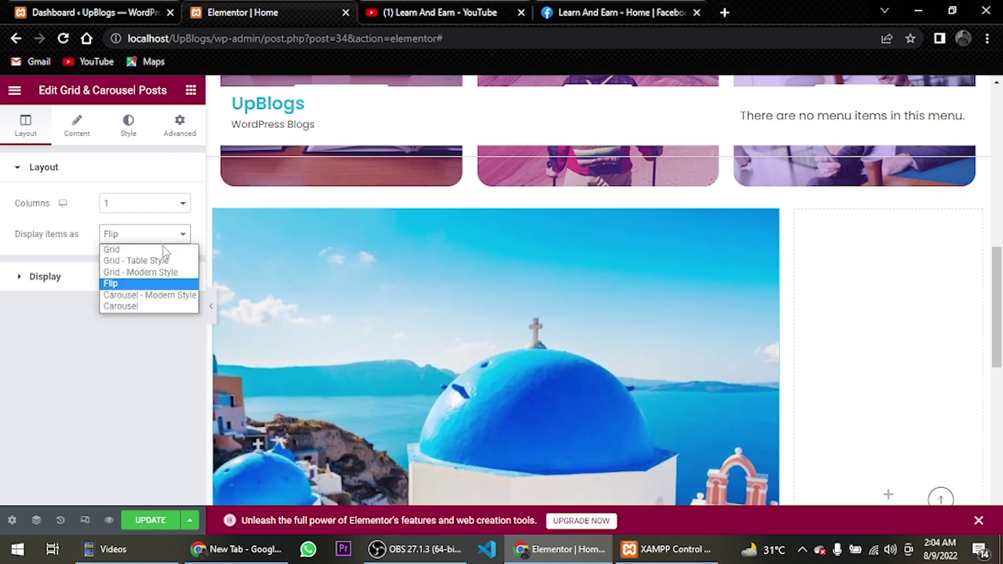
click(162, 250)
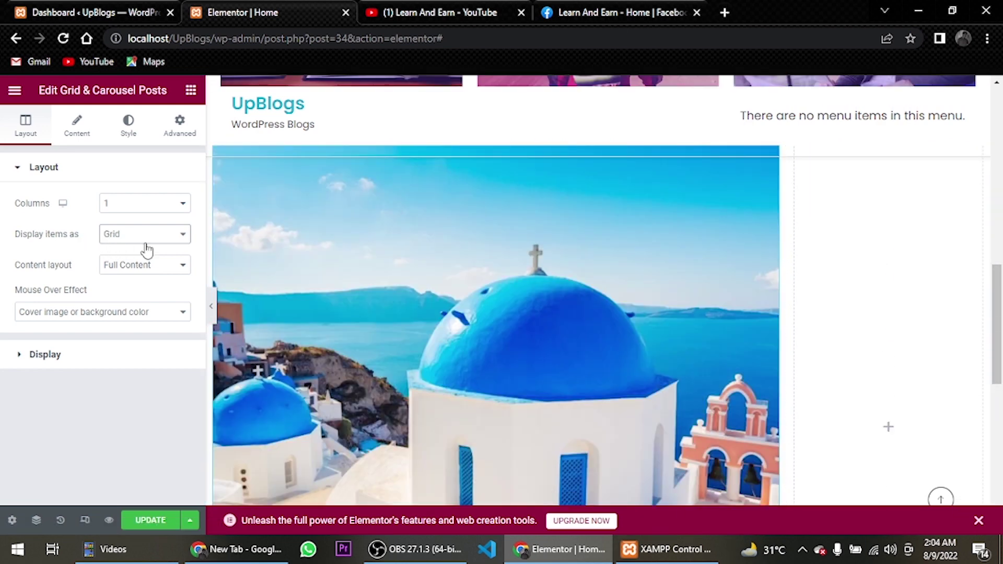
click(34, 358)
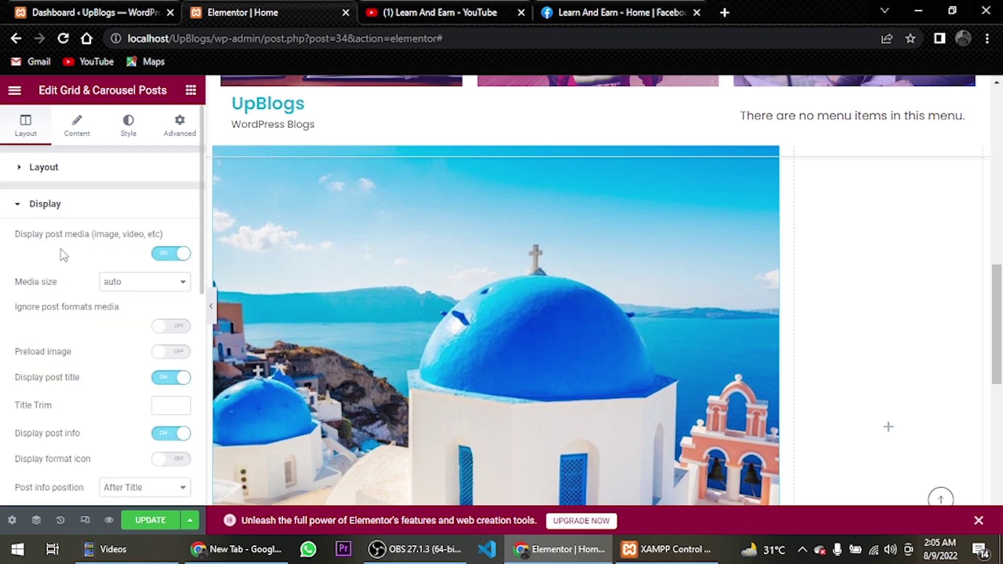
Turn off Display Categories and the author in the post header
scroll(398, 339, down, 5)
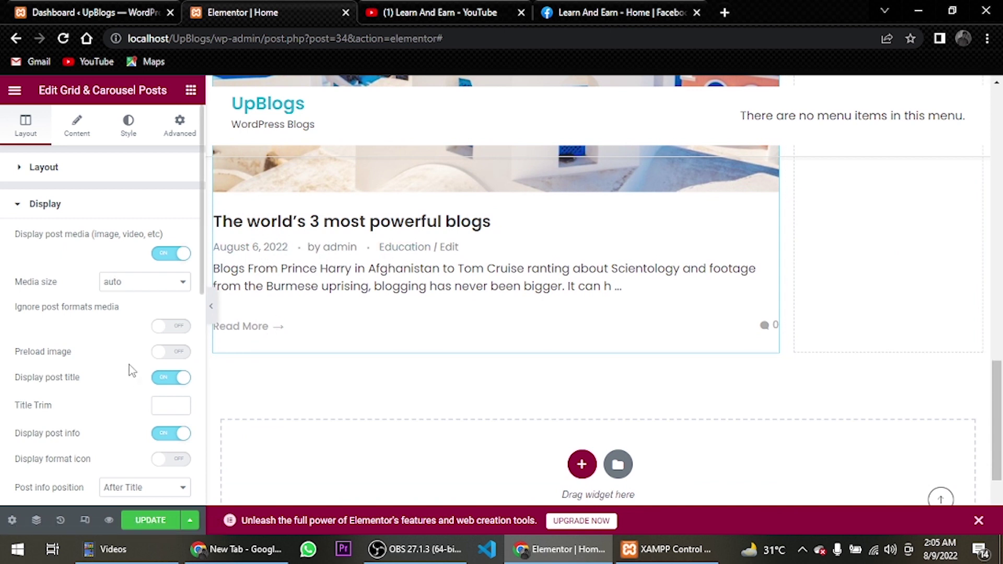
scroll(131, 368, down, 3)
click(173, 370)
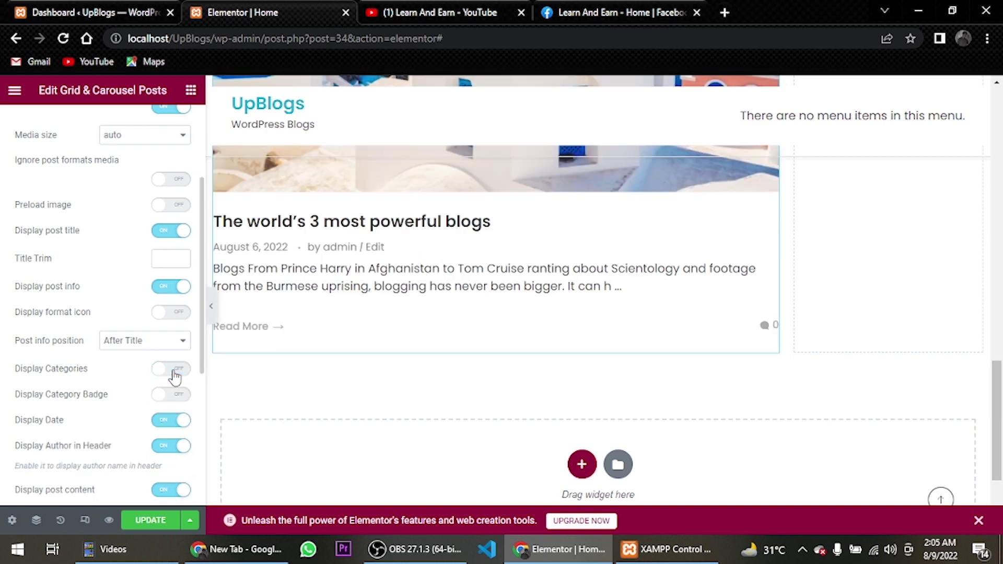
click(170, 446)
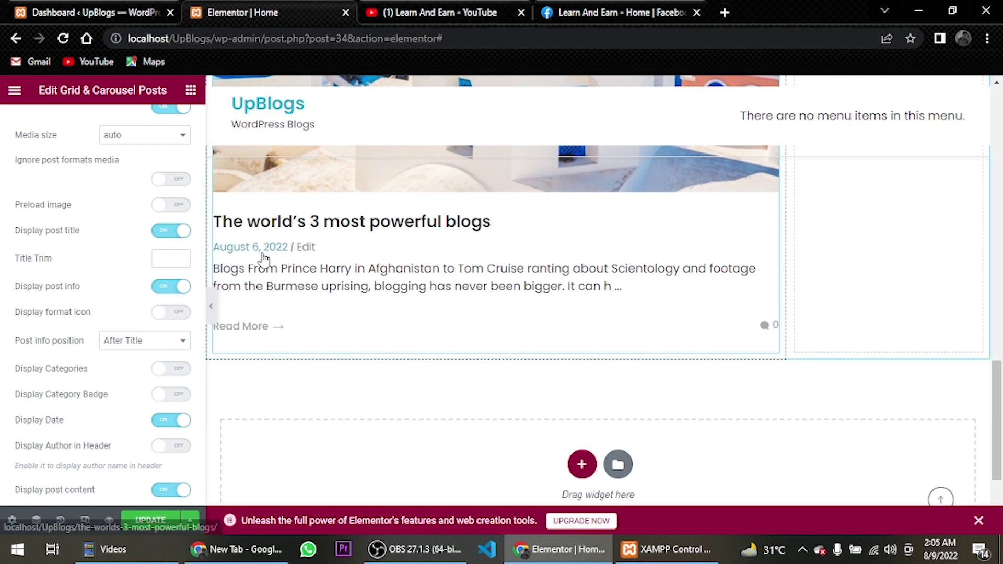
Set Post info position to Before Title and Display author or read more to None
click(174, 340)
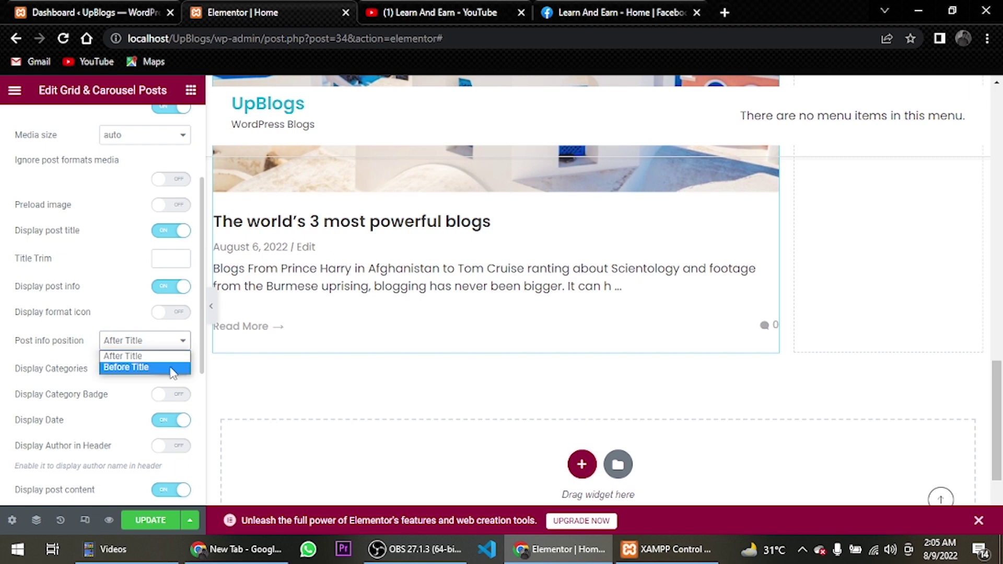
click(172, 368)
scroll(172, 373, down, 2)
scroll(143, 360, up, 4)
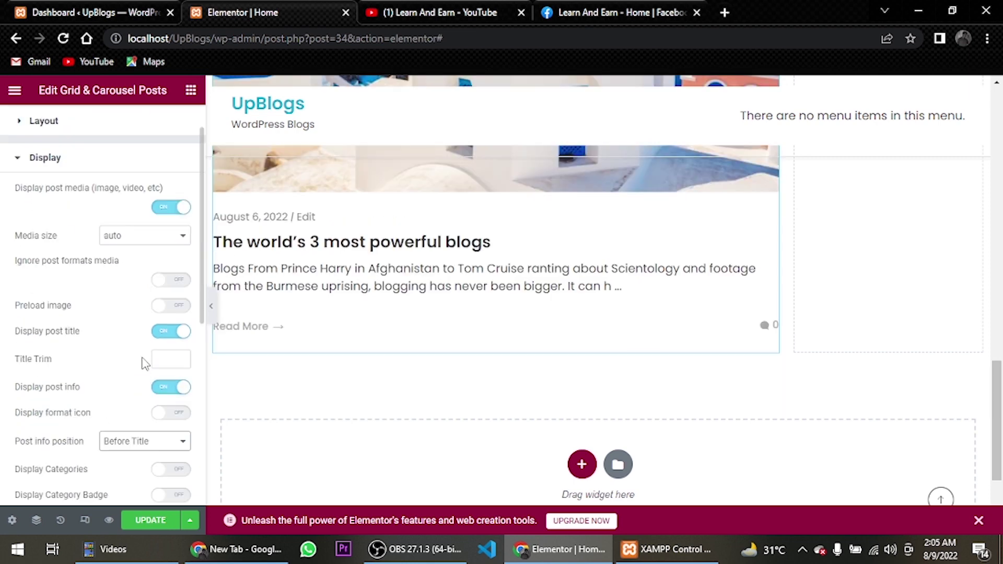
scroll(157, 324, down, 1)
scroll(157, 345, down, 5)
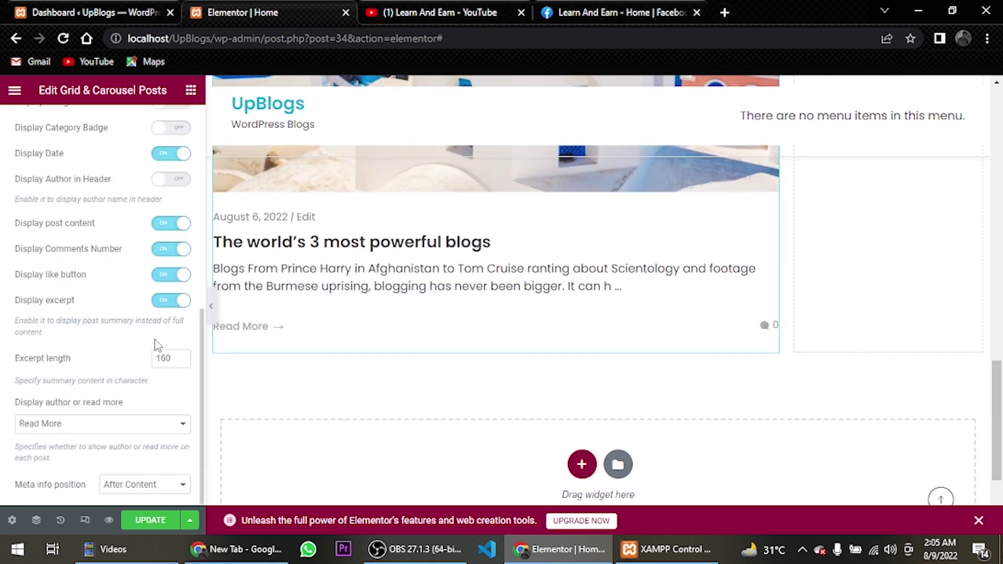
click(162, 429)
click(138, 463)
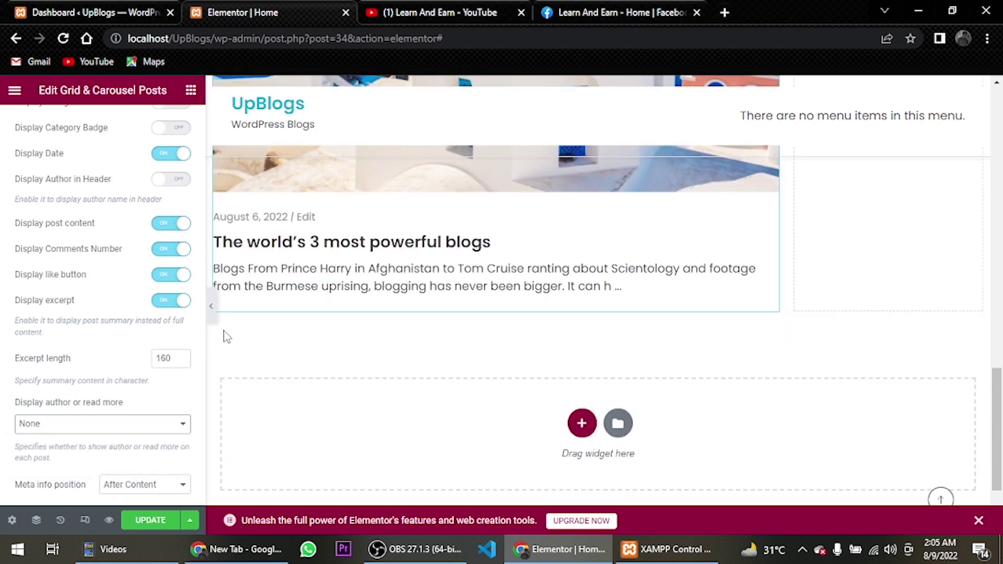
scroll(565, 331, up, 5)
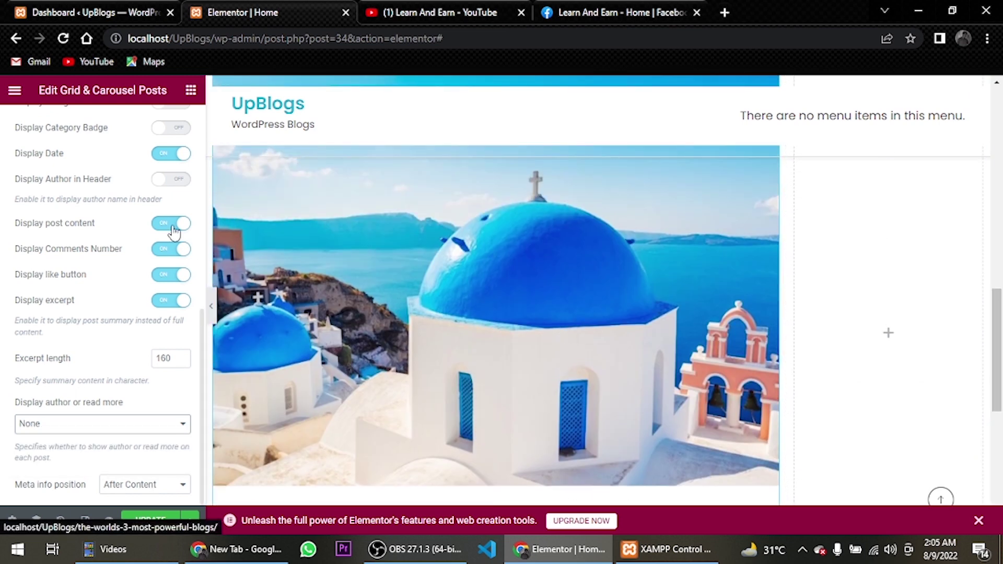
scroll(91, 128, up, 10)
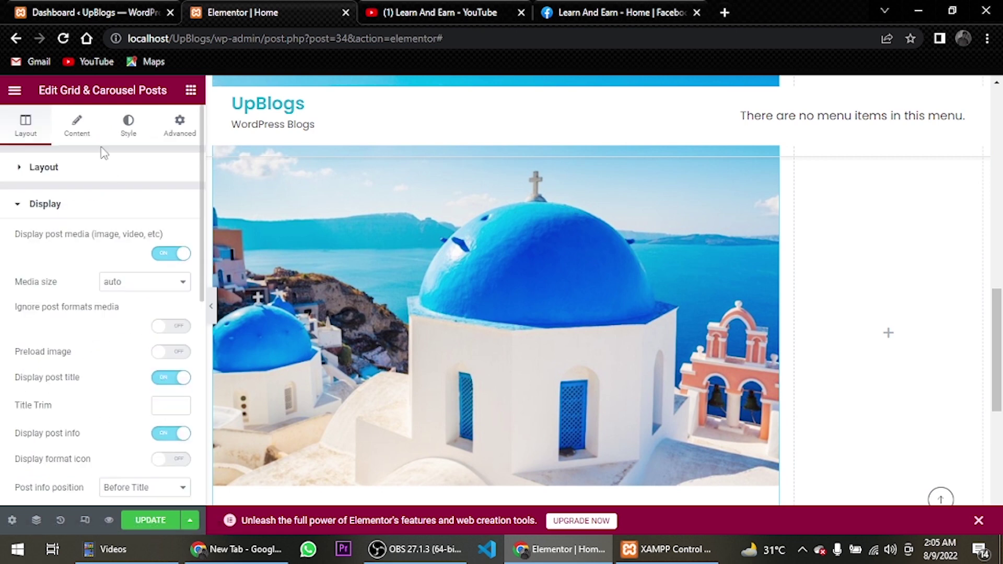
Set the post image aspect ratio to Custom with a value of 0.45
click(126, 136)
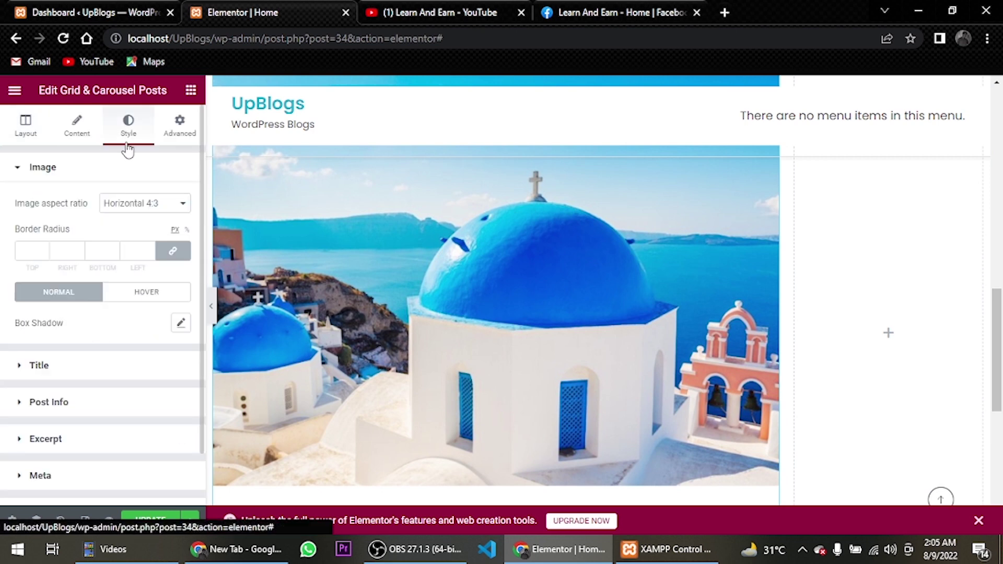
click(134, 203)
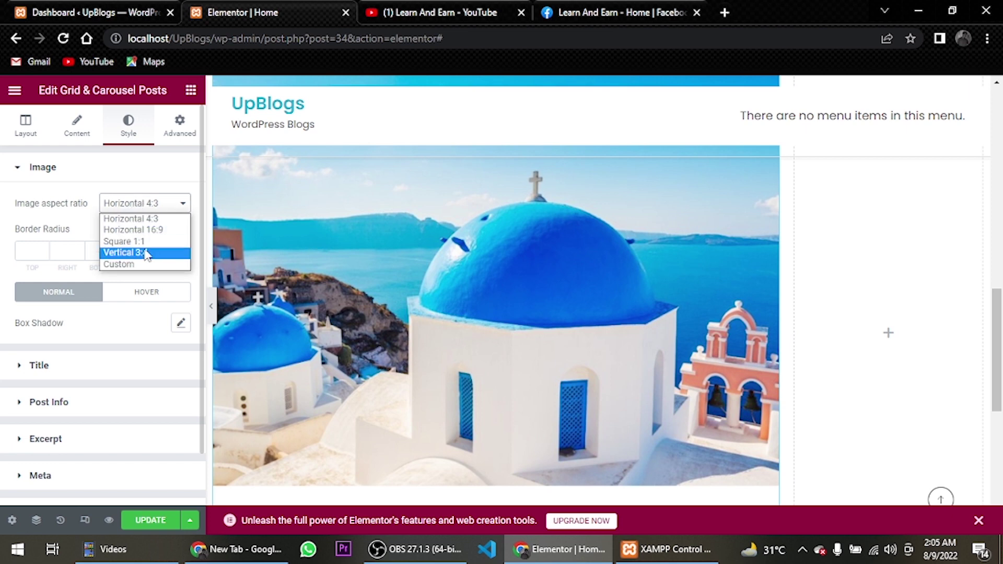
click(148, 265)
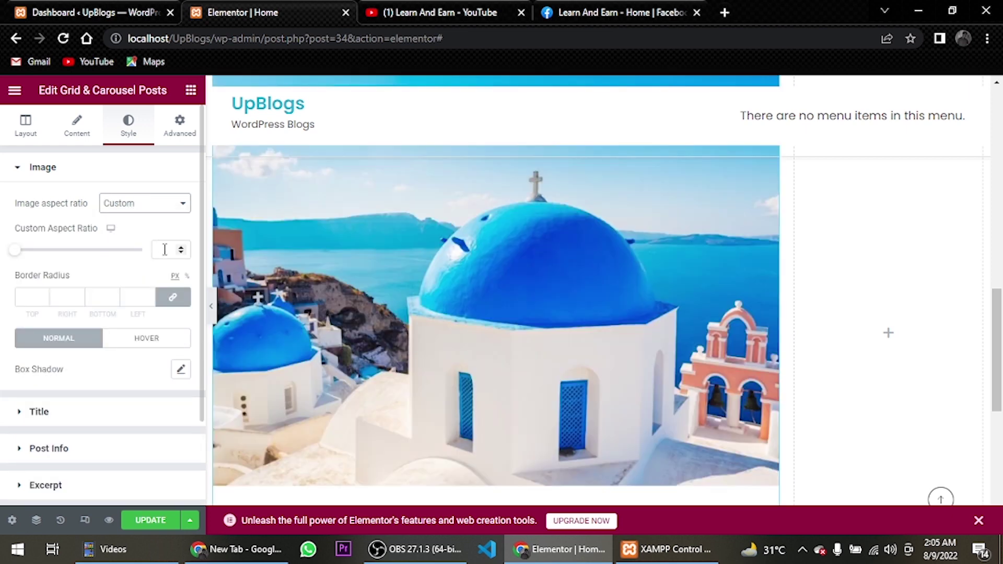
click(165, 249)
text(0.35)
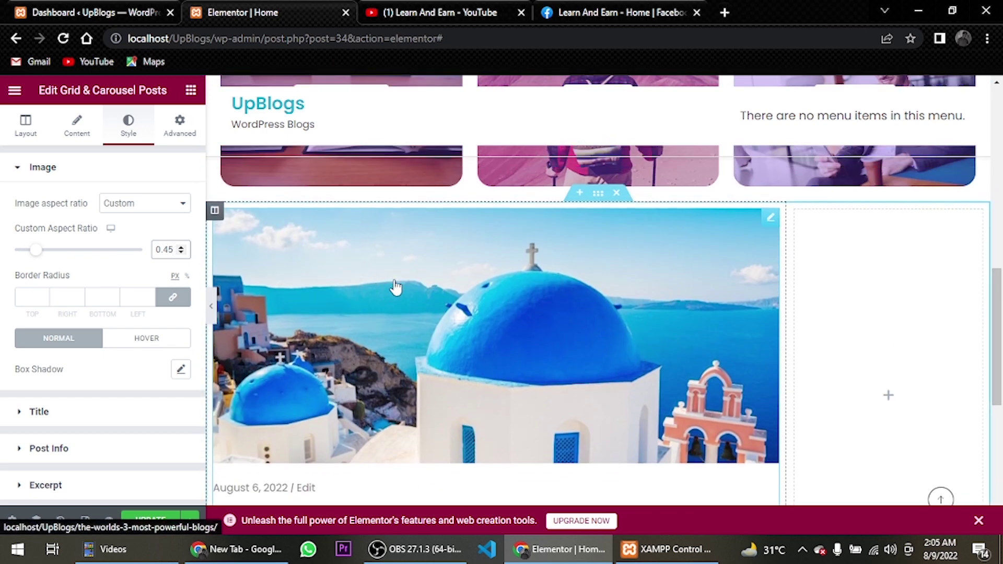
Round the post image corners with a 20 px border radius
click(36, 299)
text(20)
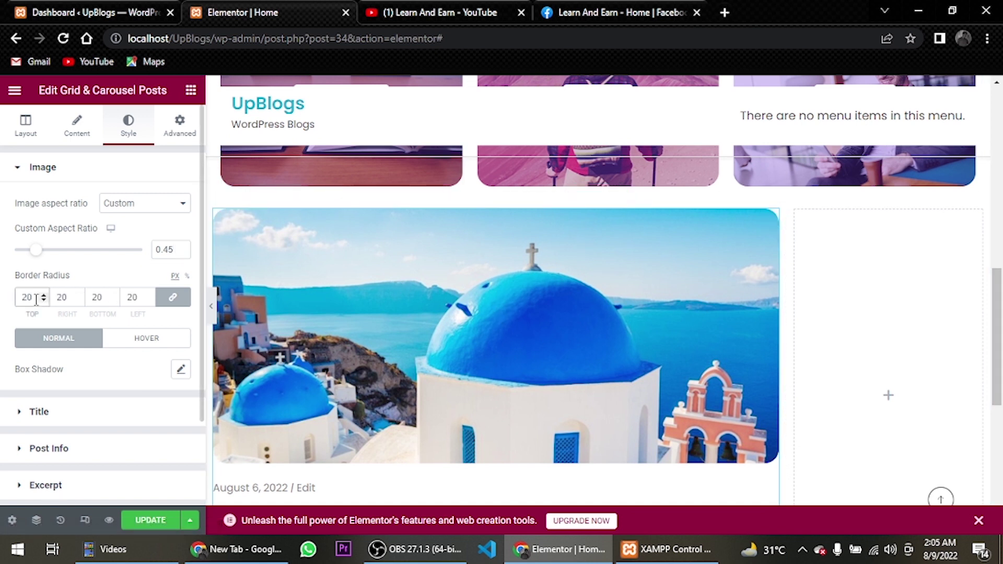
scroll(79, 353, down, 1)
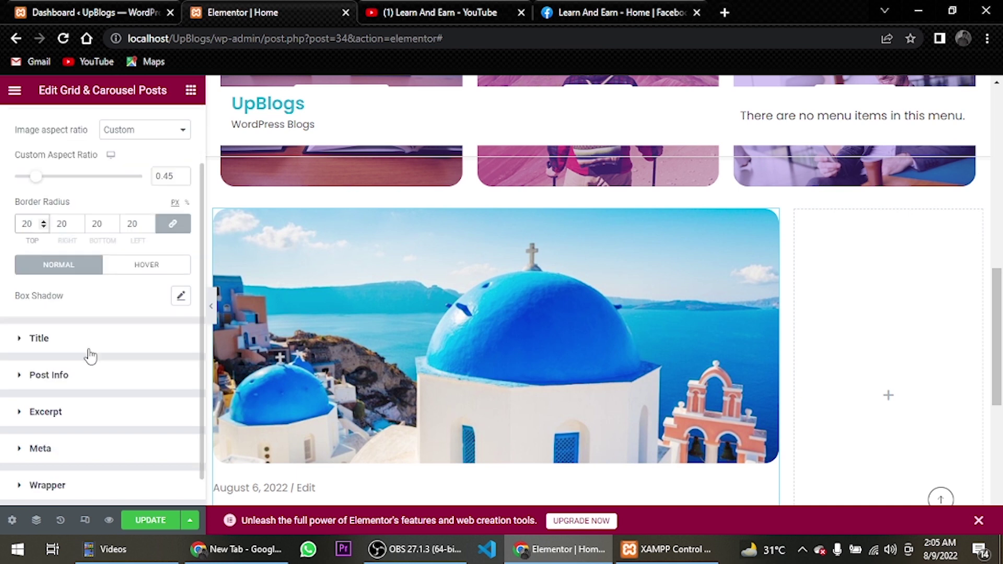
click(70, 345)
Set the post title font size to 28 px in its typography settings
scroll(102, 343, down, 1)
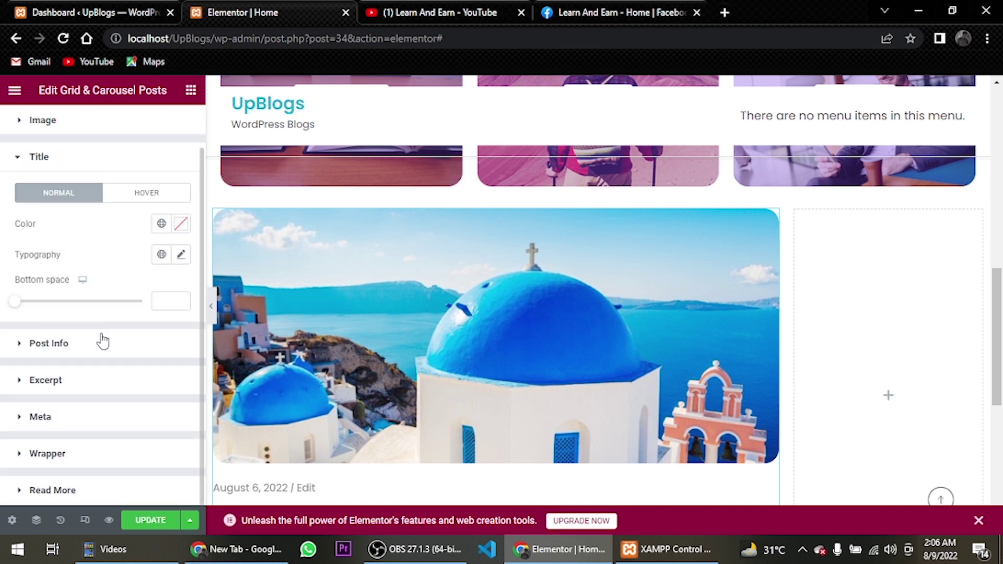
scroll(167, 288, up, 1)
click(181, 301)
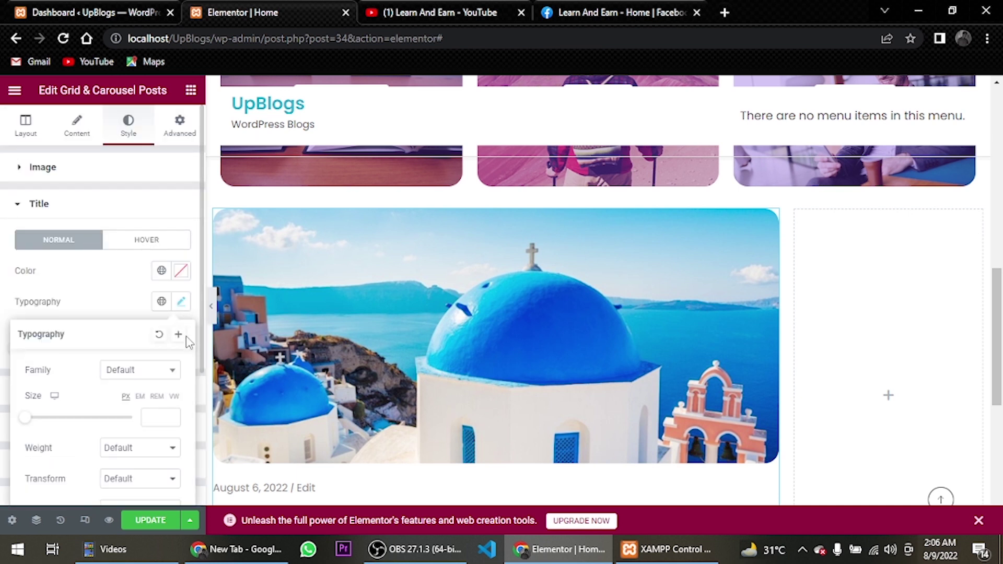
scroll(170, 397, down, 2)
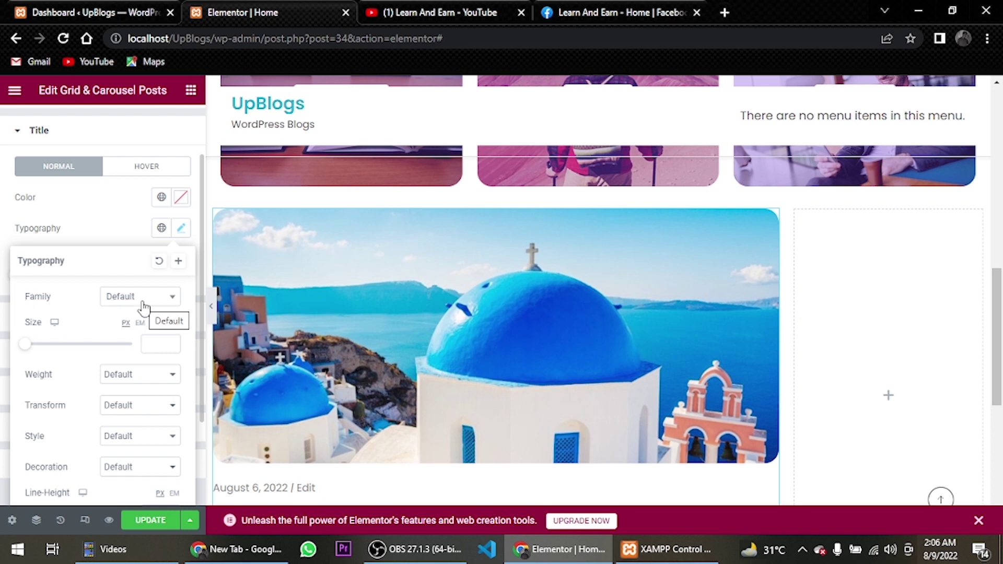
click(160, 343)
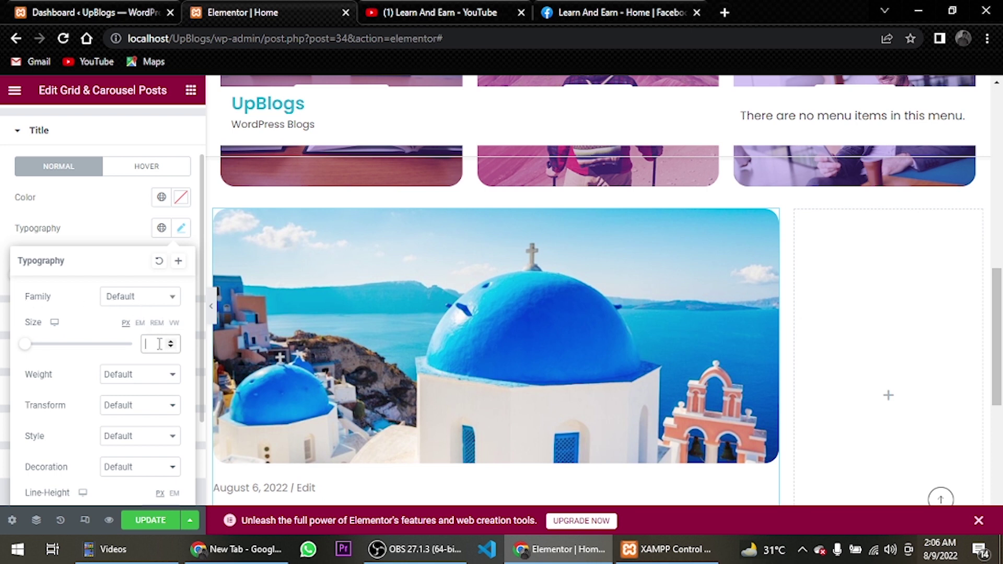
text(2)
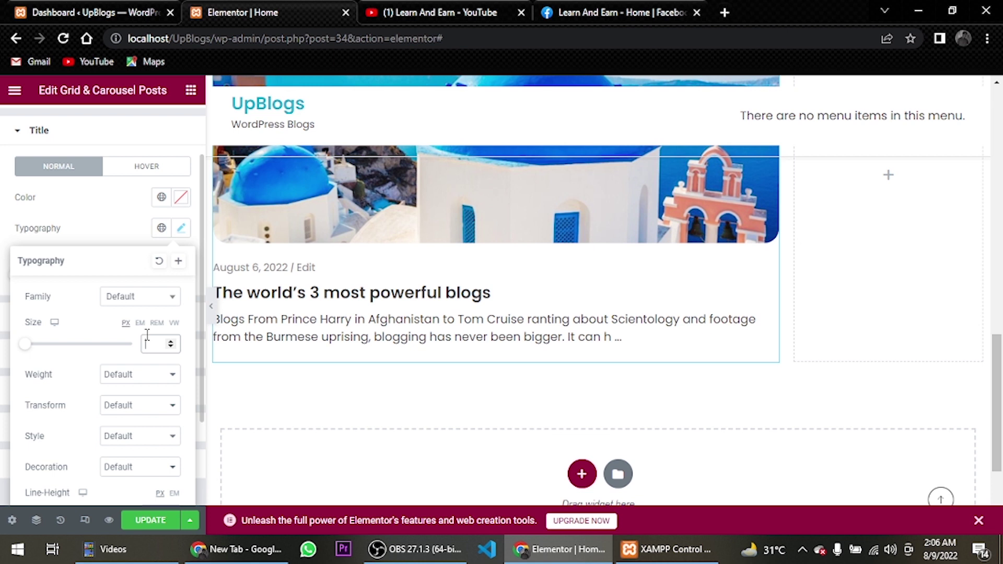
text(28)
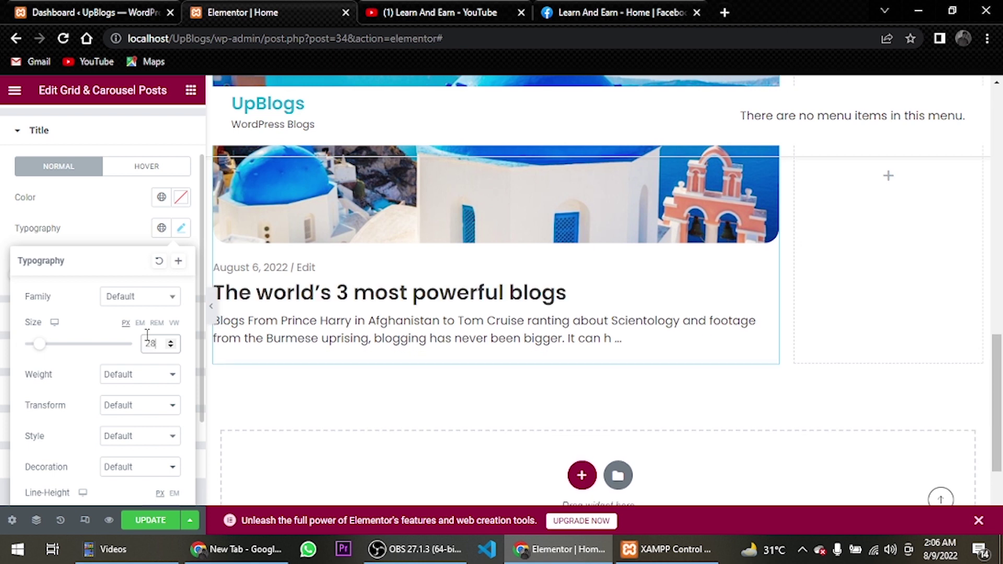
Make the title weight 600 with a 1.4 em line height, then expand Post Info styling
click(158, 375)
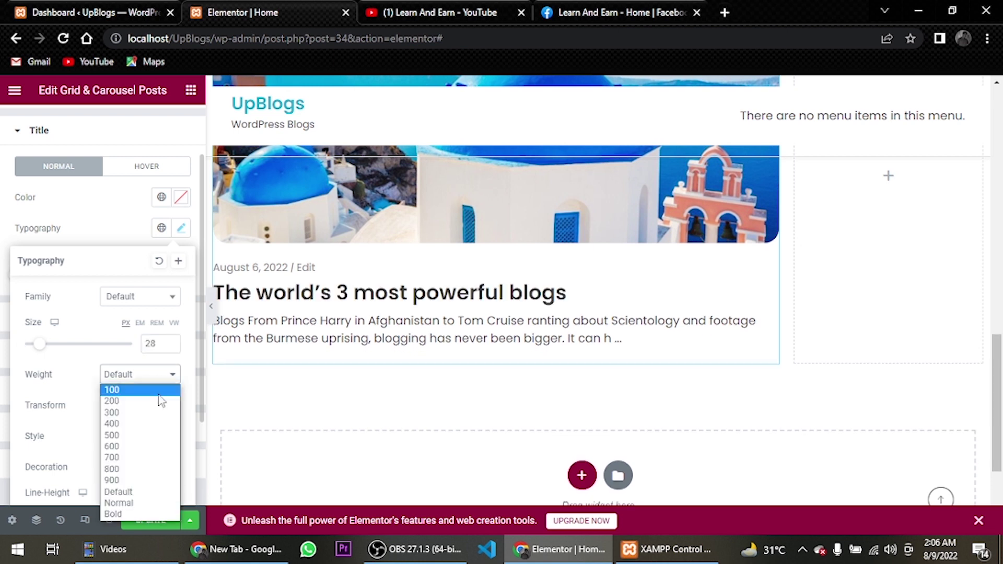
click(160, 436)
click(172, 375)
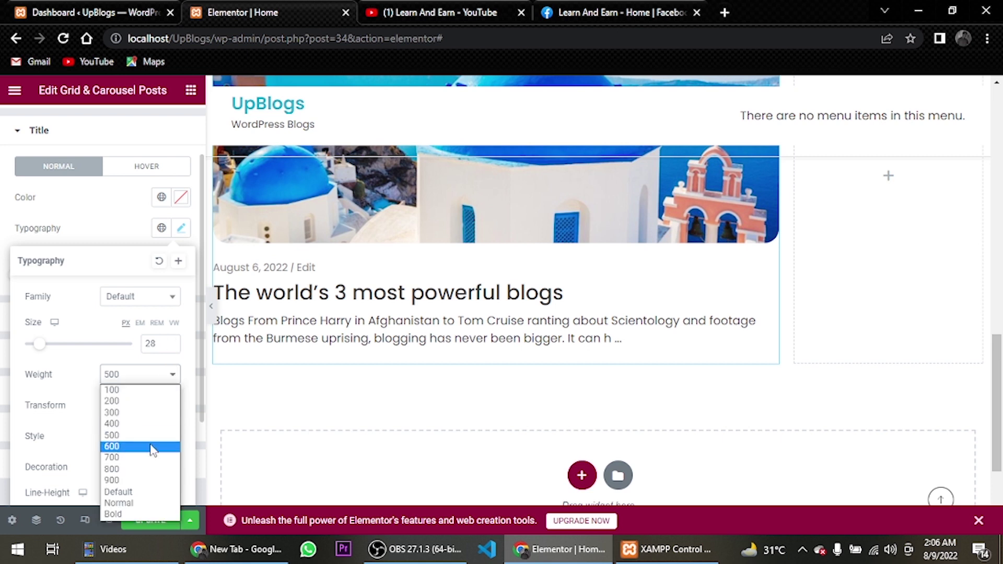
click(154, 448)
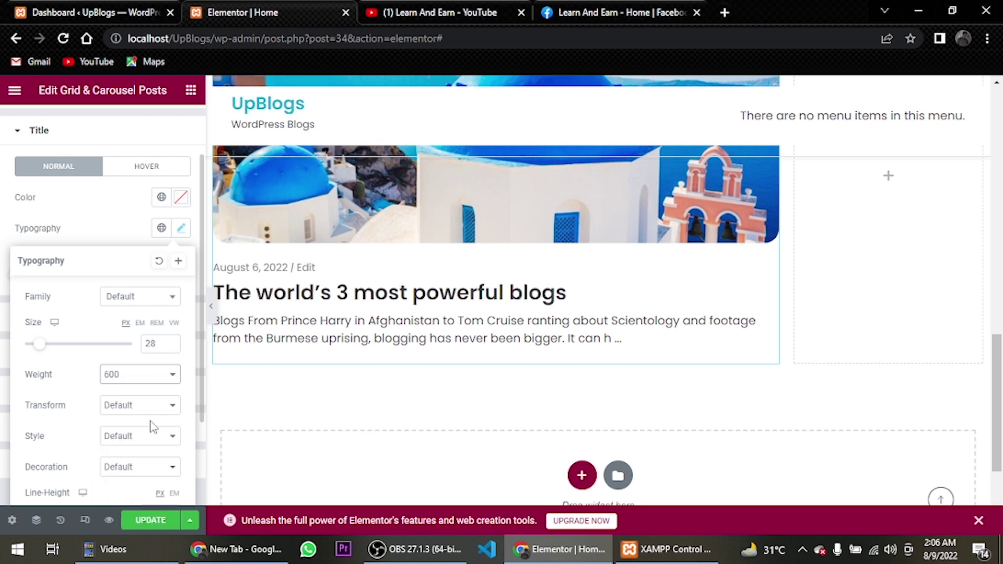
scroll(152, 441, down, 2)
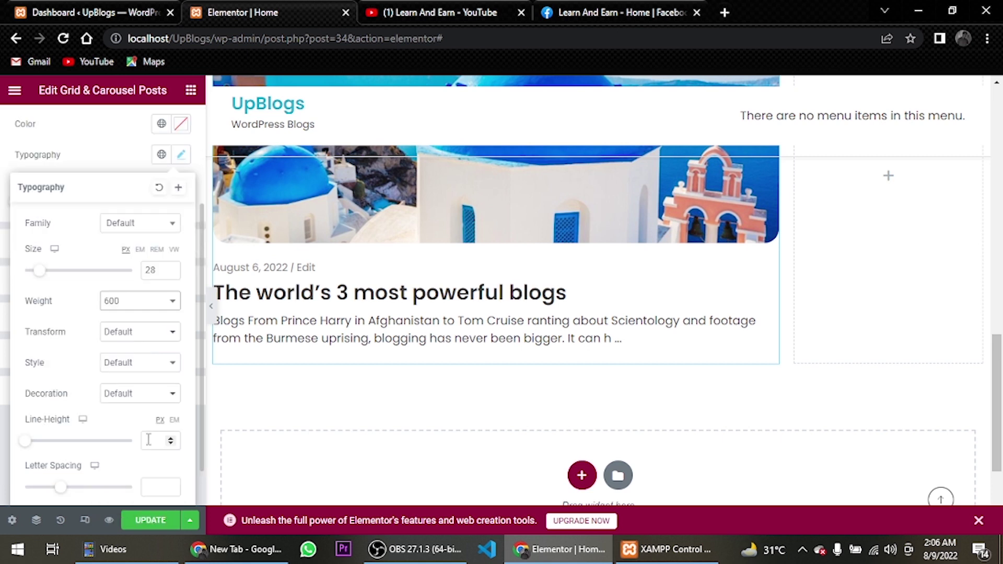
click(174, 420)
click(161, 443)
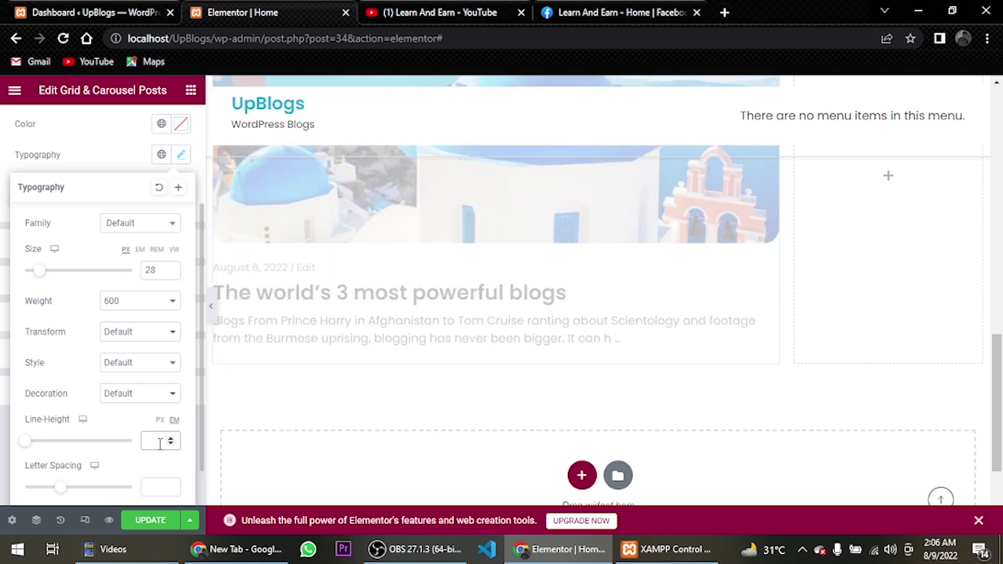
text(1.4)
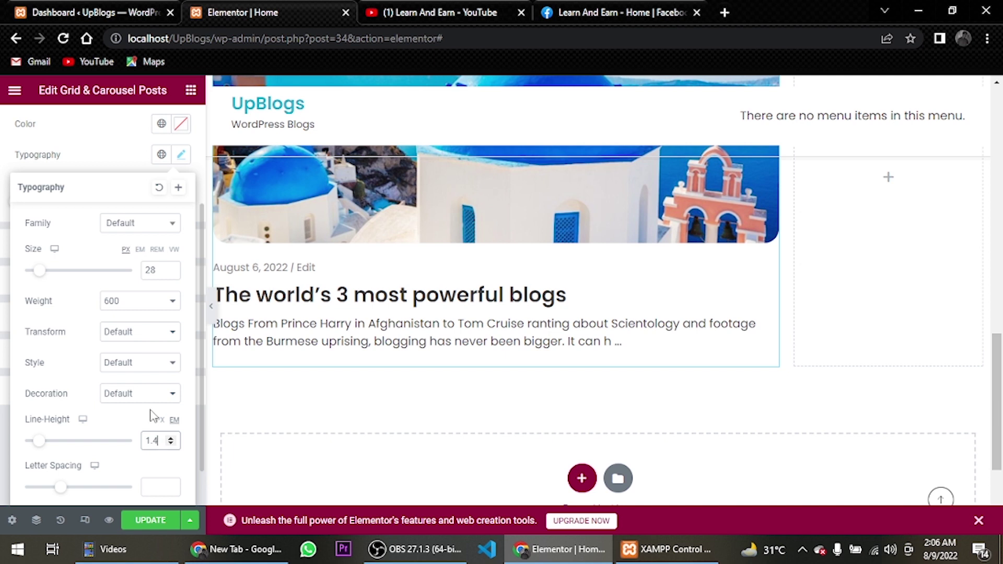
click(182, 154)
click(127, 251)
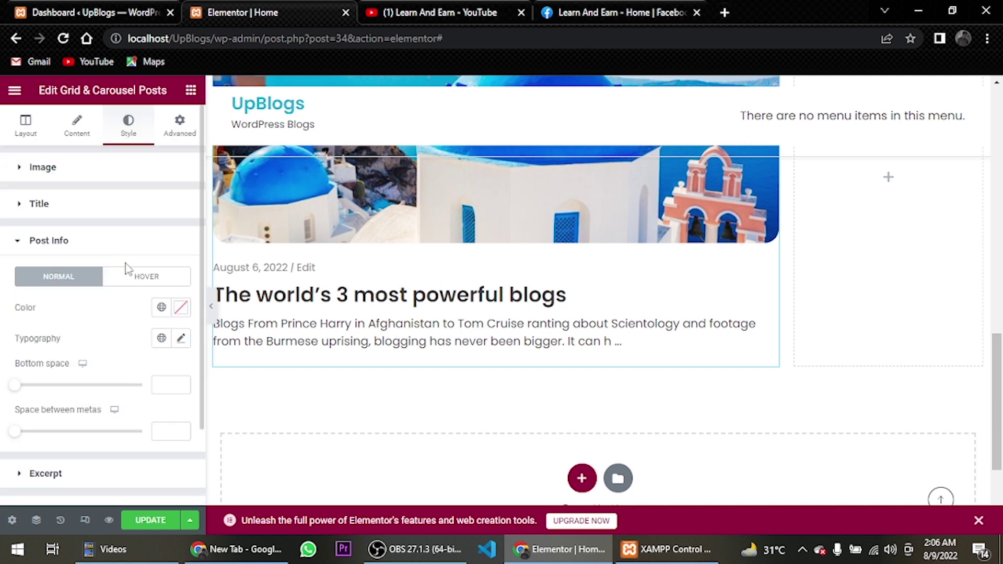
Set the post info (meta) text size to 15 px
scroll(127, 268, down, 2)
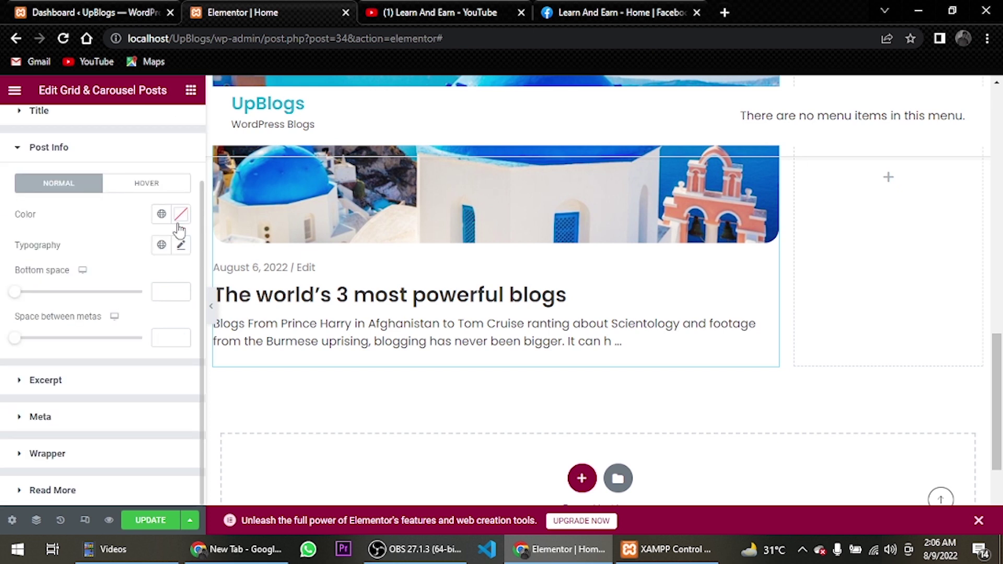
click(181, 245)
click(171, 360)
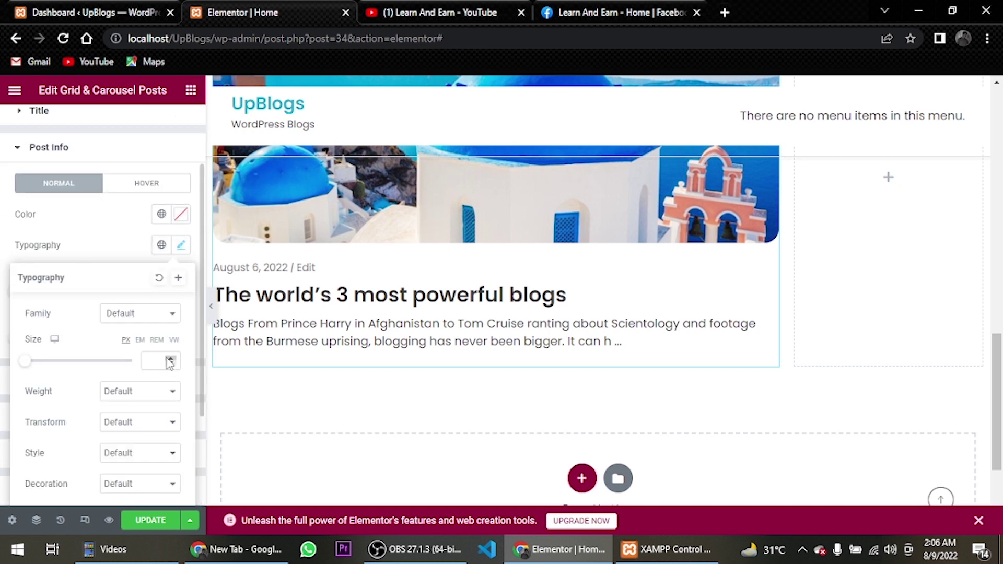
click(171, 358)
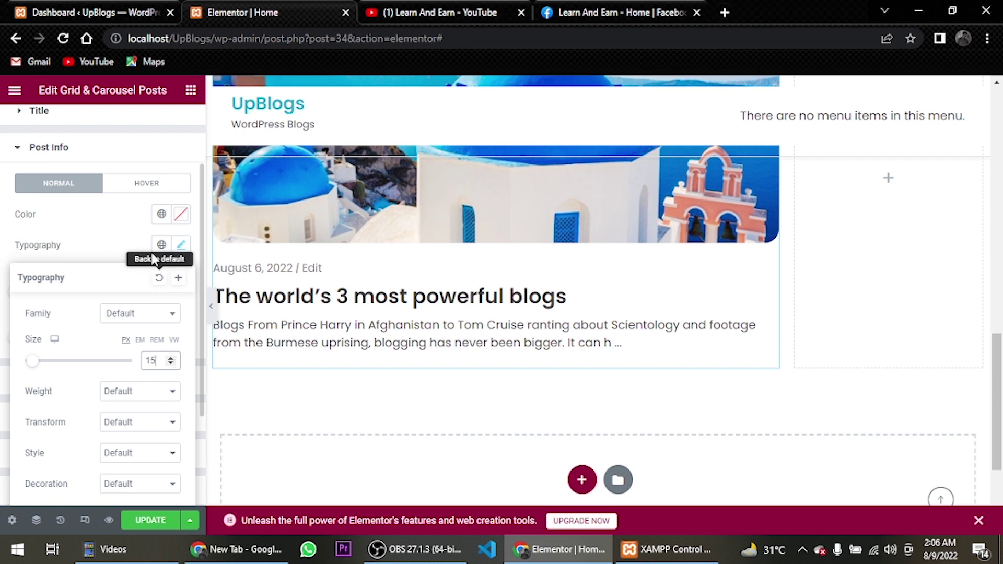
click(181, 245)
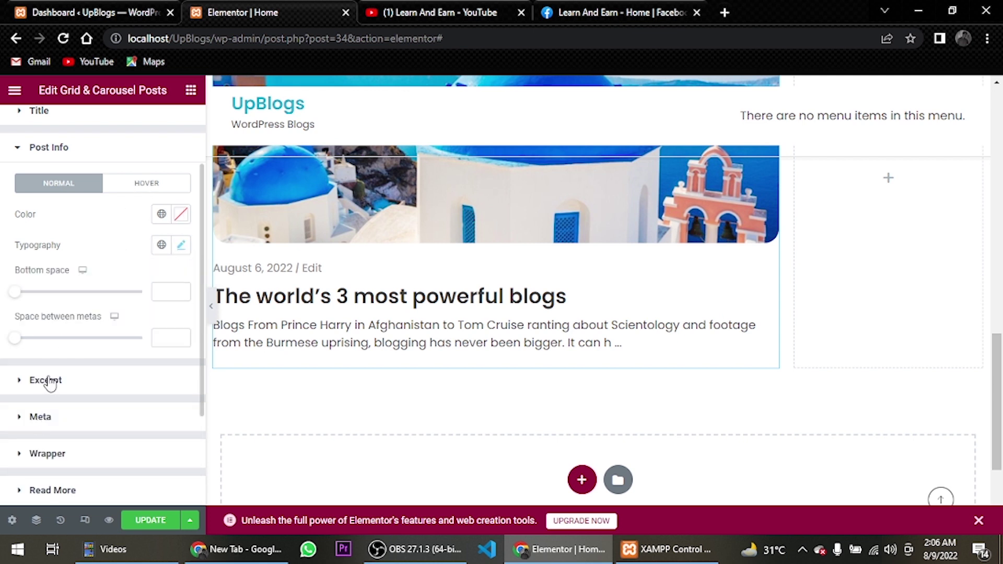
Give the excerpt 16 px text with a 1.6 em line height and update the page
click(46, 380)
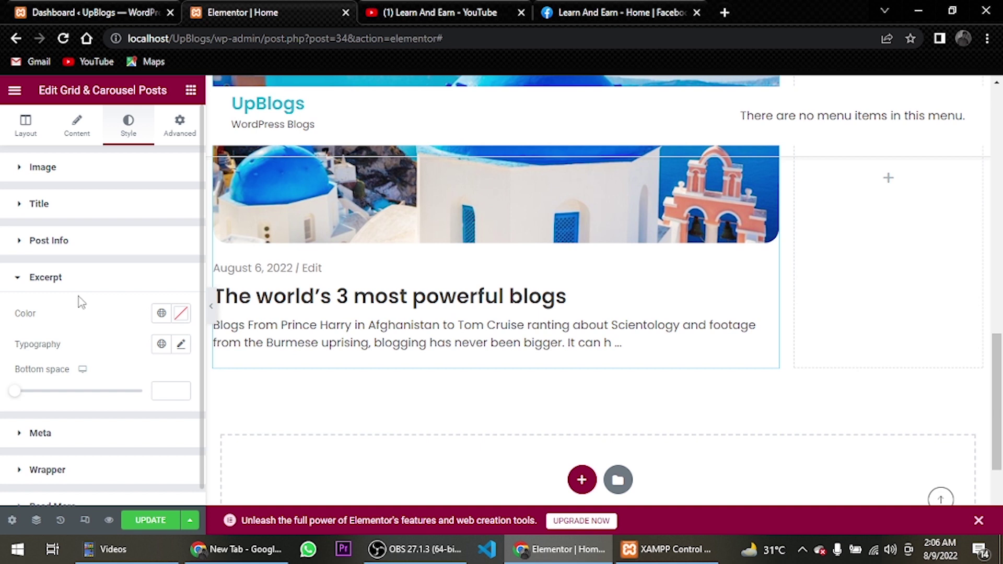
click(180, 344)
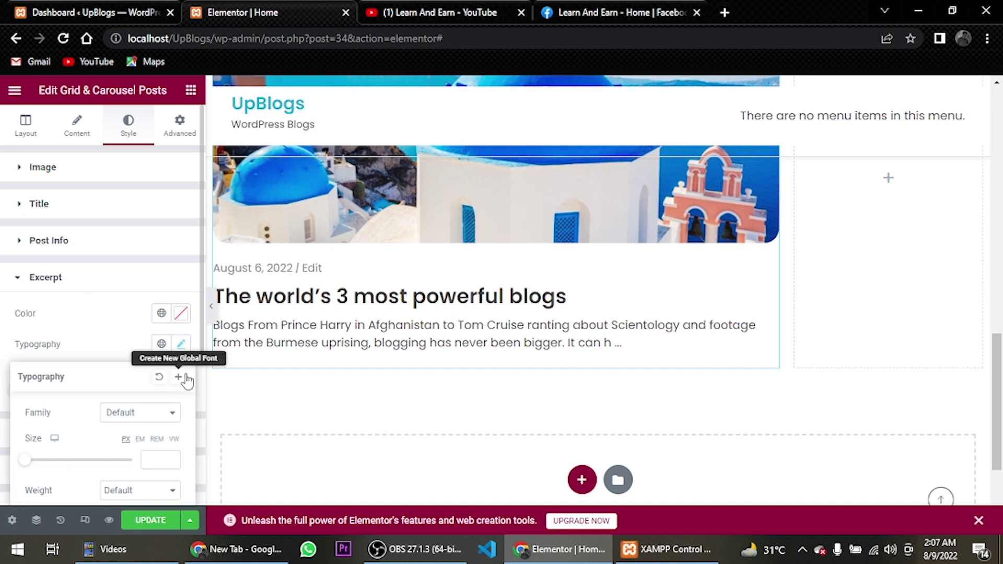
click(162, 462)
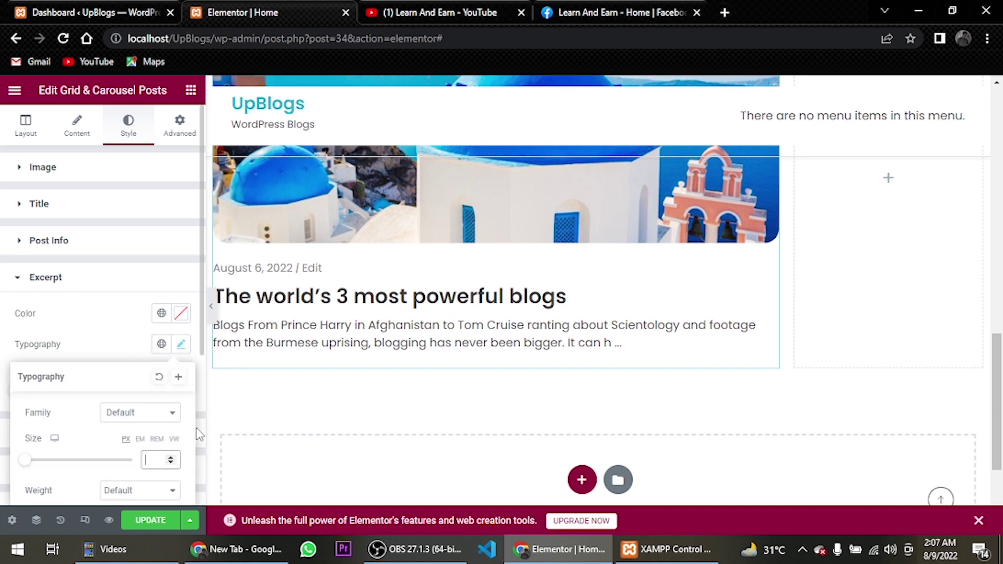
text(16)
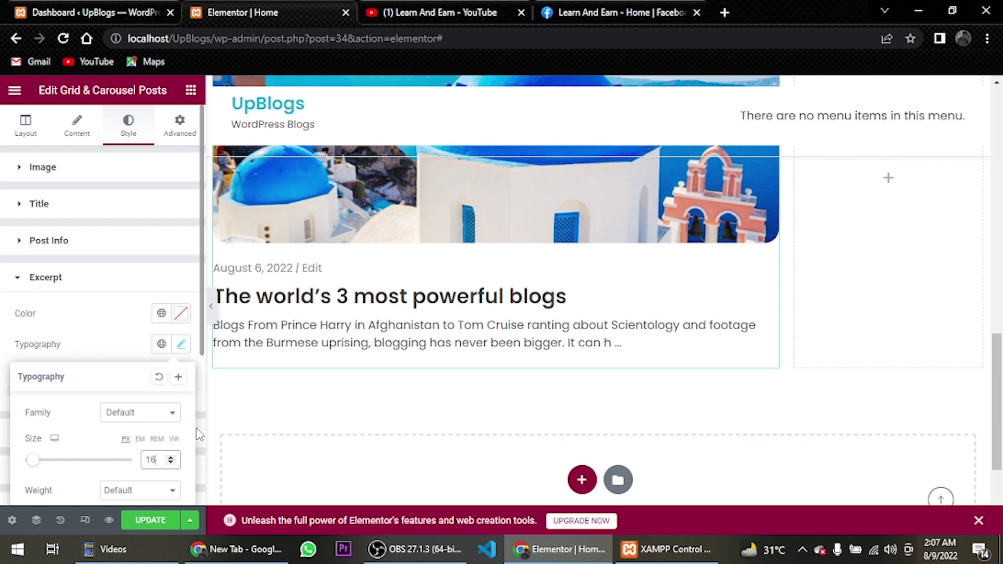
scroll(124, 418, down, 4)
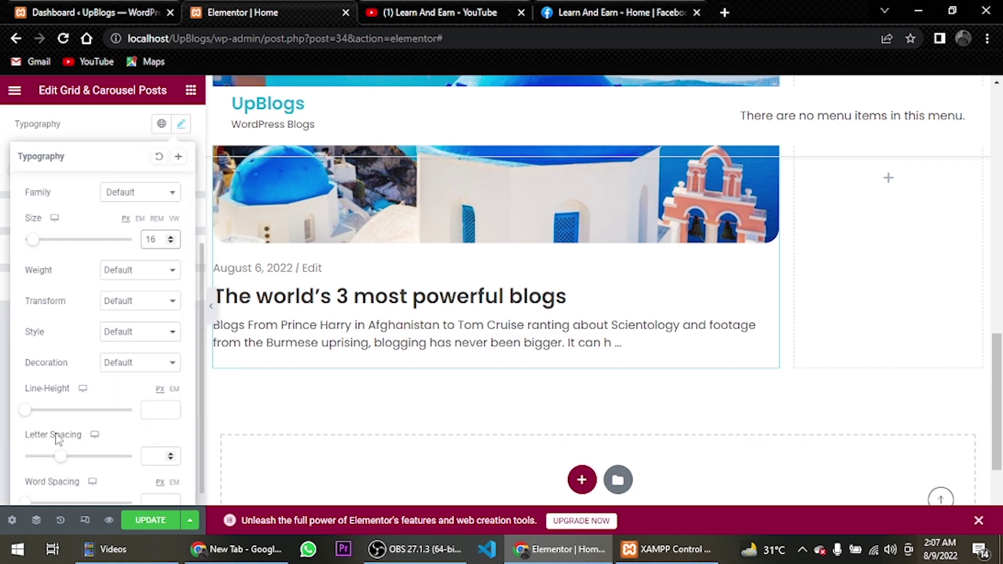
click(174, 389)
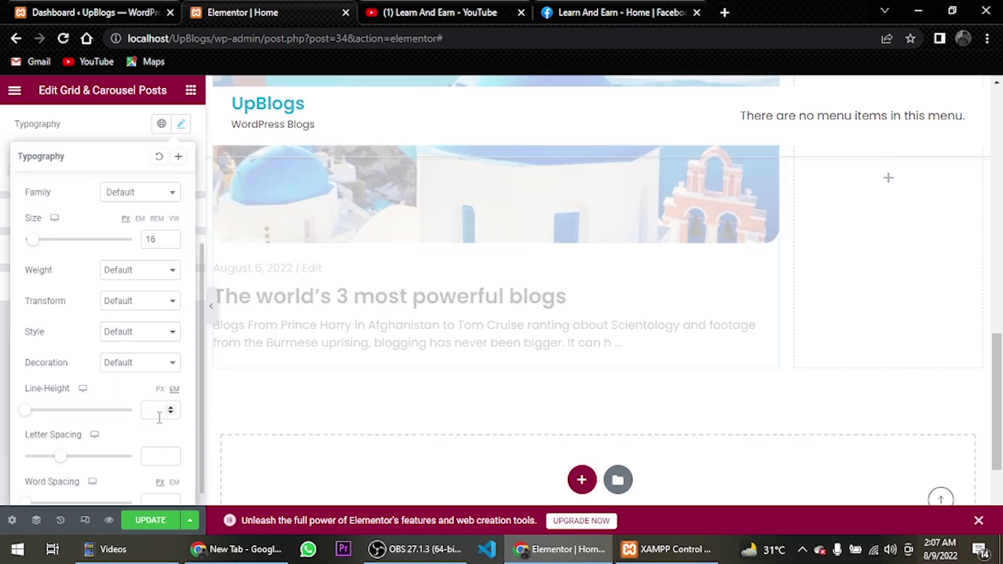
click(160, 413)
text(1.6)
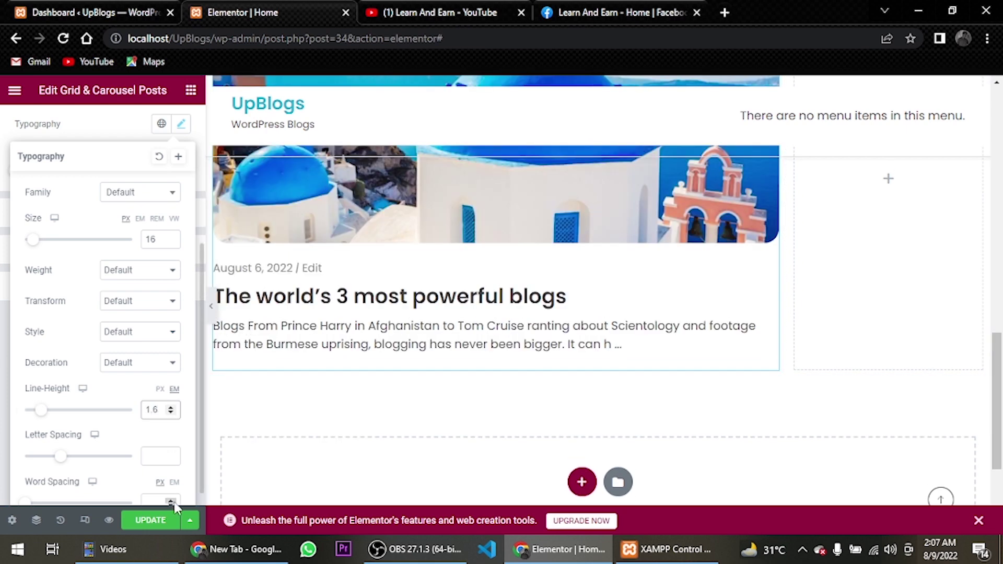
click(150, 521)
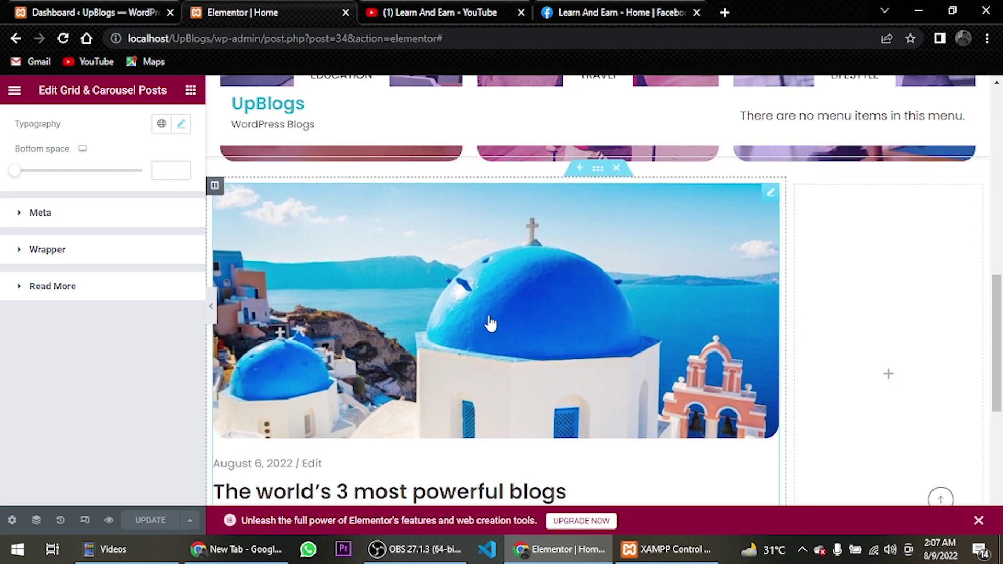
Drag a Grid & Carousel Posts widget, found by searching 'grid', into the empty section below
scroll(491, 323, down, 3)
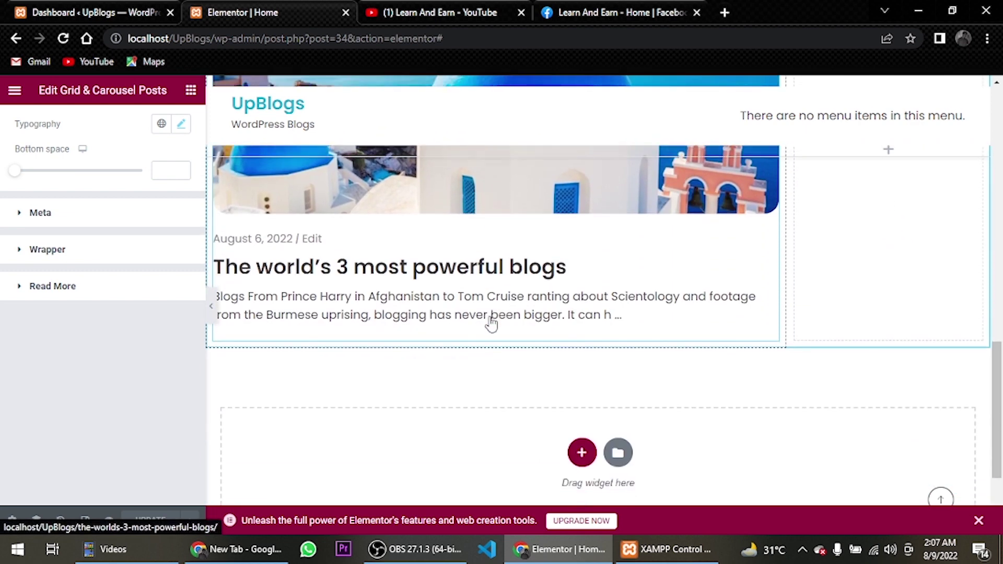
scroll(497, 365, down, 3)
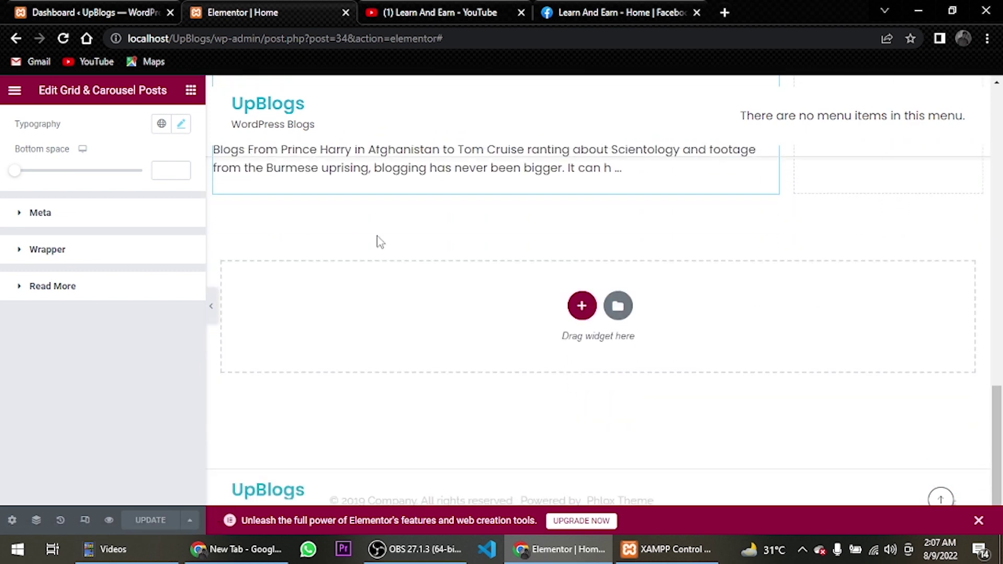
click(191, 90)
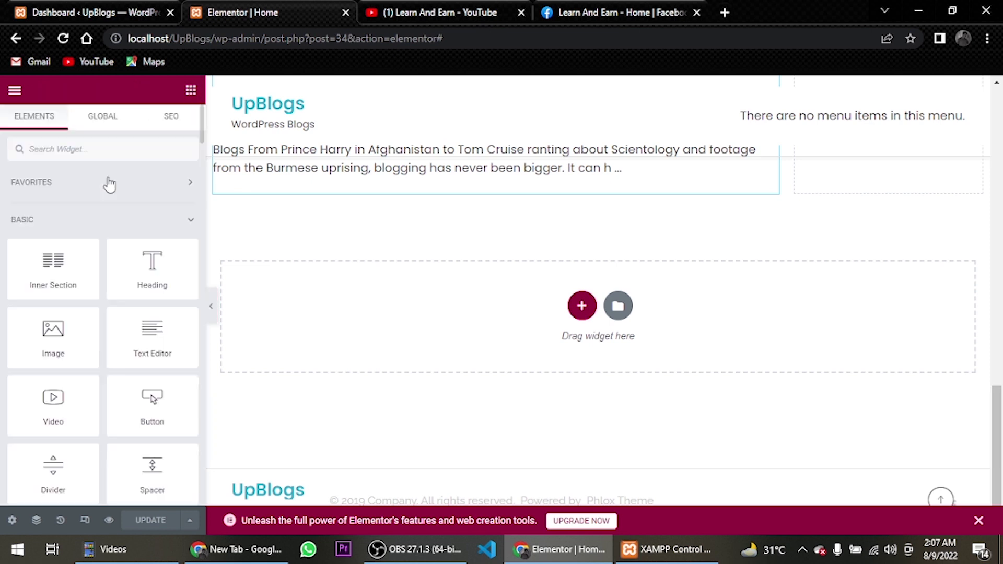
click(89, 152)
text(grid)
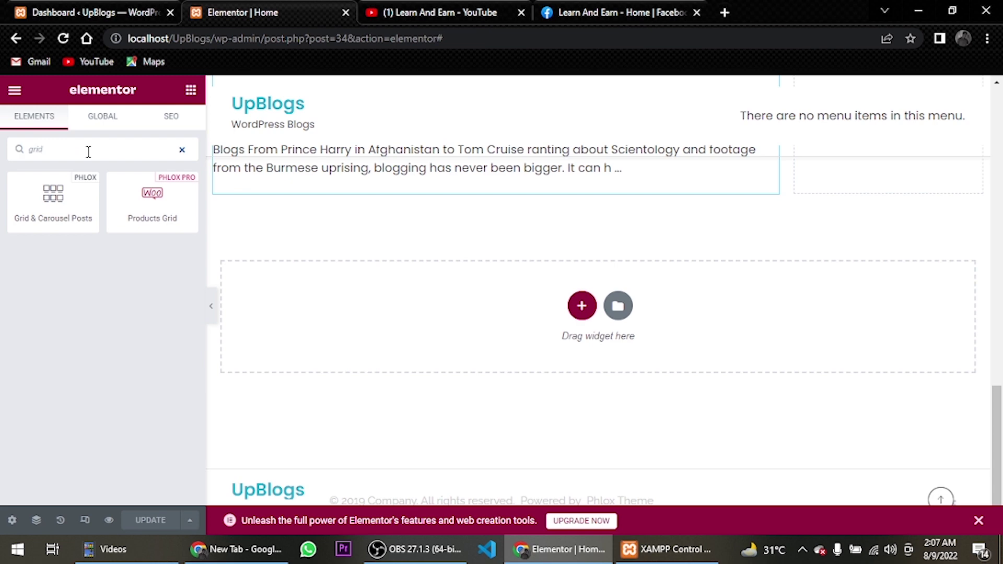
drag(53, 201, 342, 177)
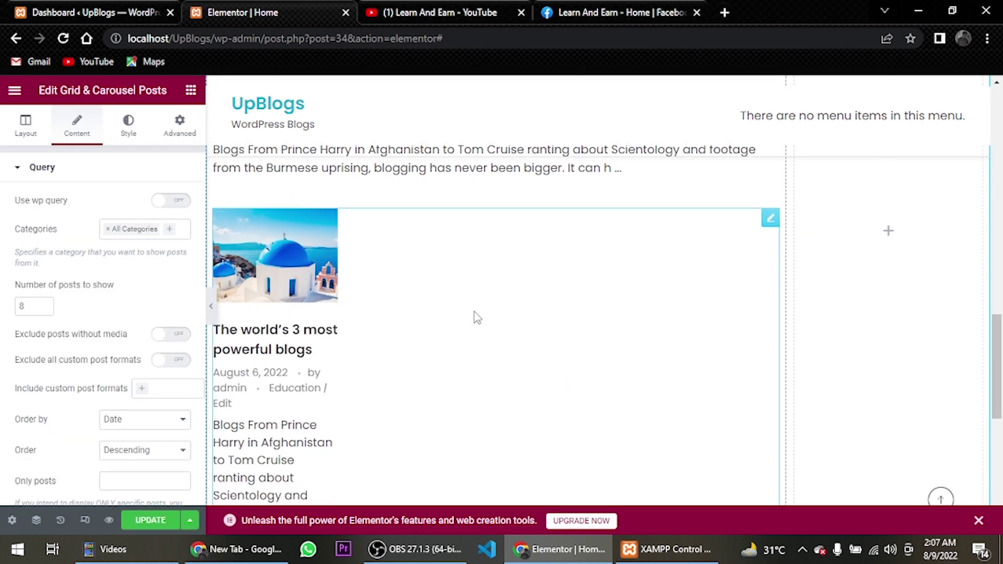
Hide the grid's categories and author, move post info above the title, and drop the read-more link
click(45, 309)
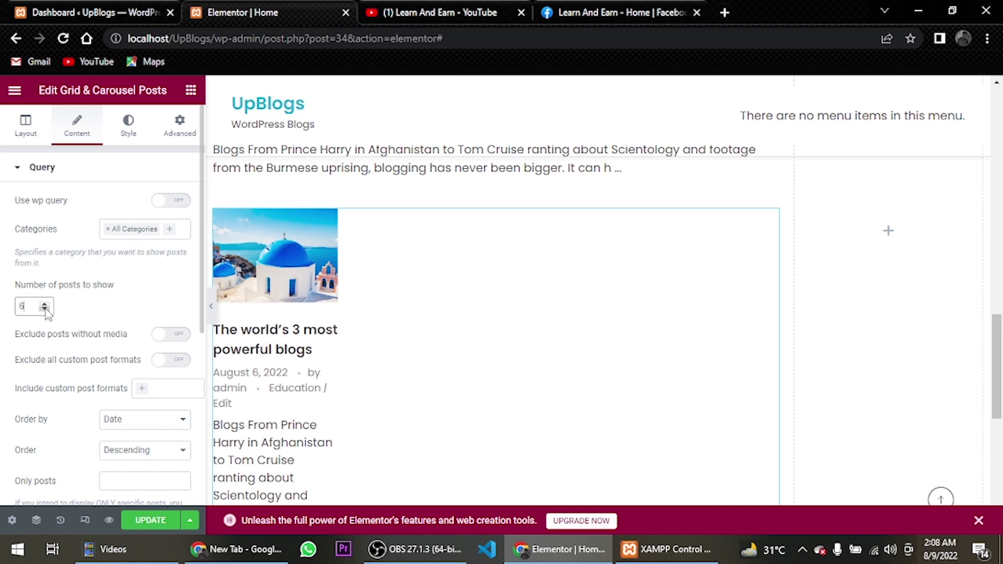
click(25, 125)
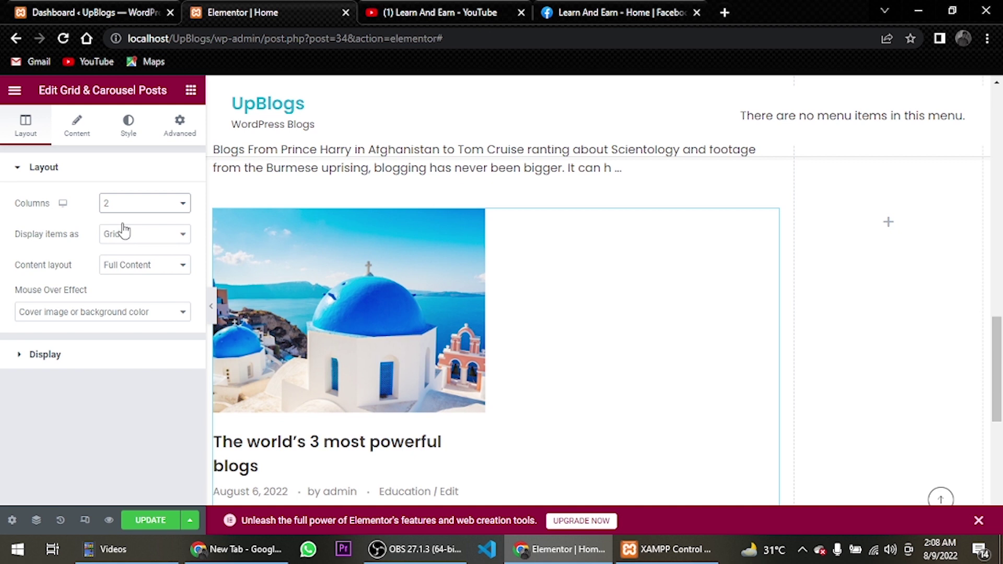
click(78, 355)
scroll(78, 258, down, 3)
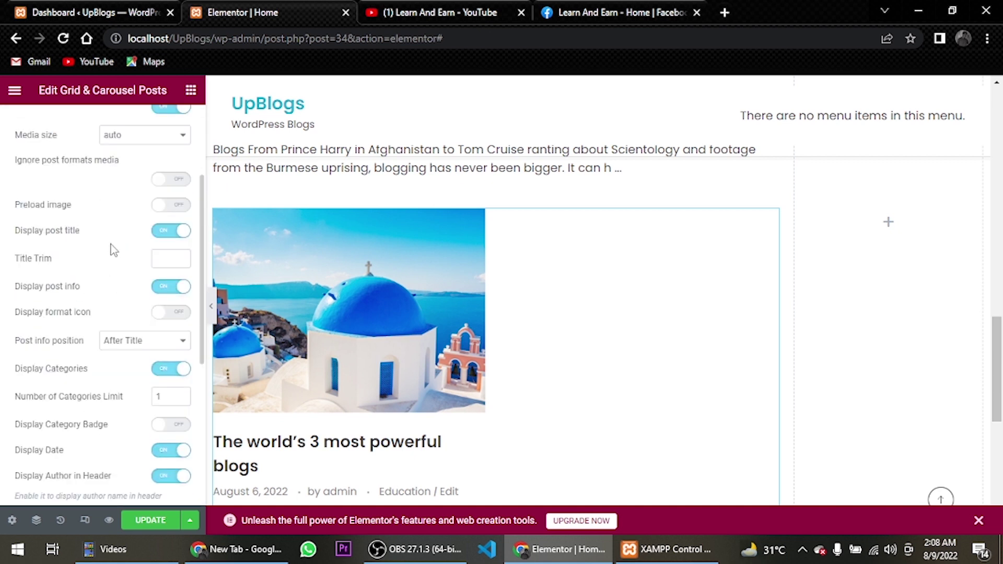
click(162, 370)
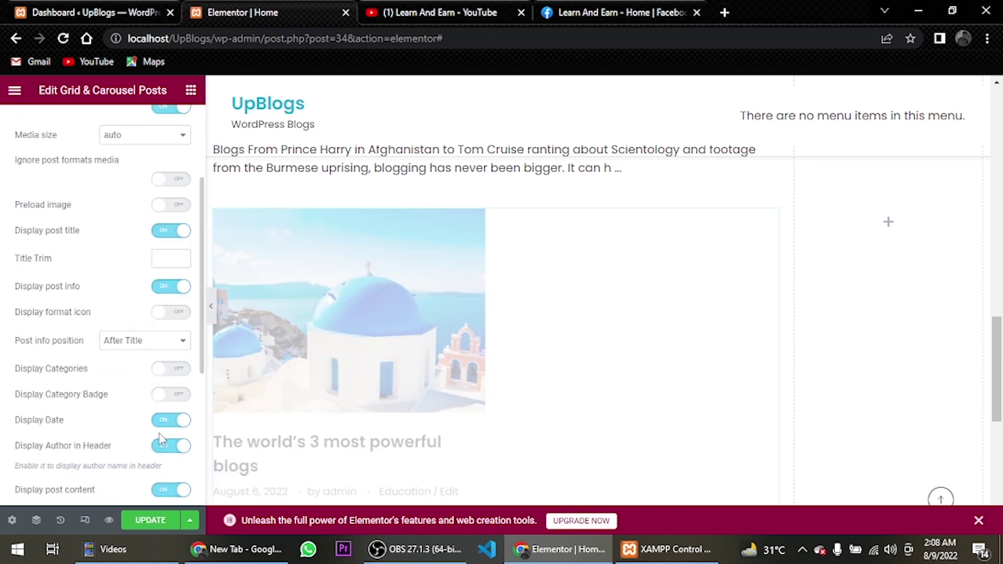
click(163, 447)
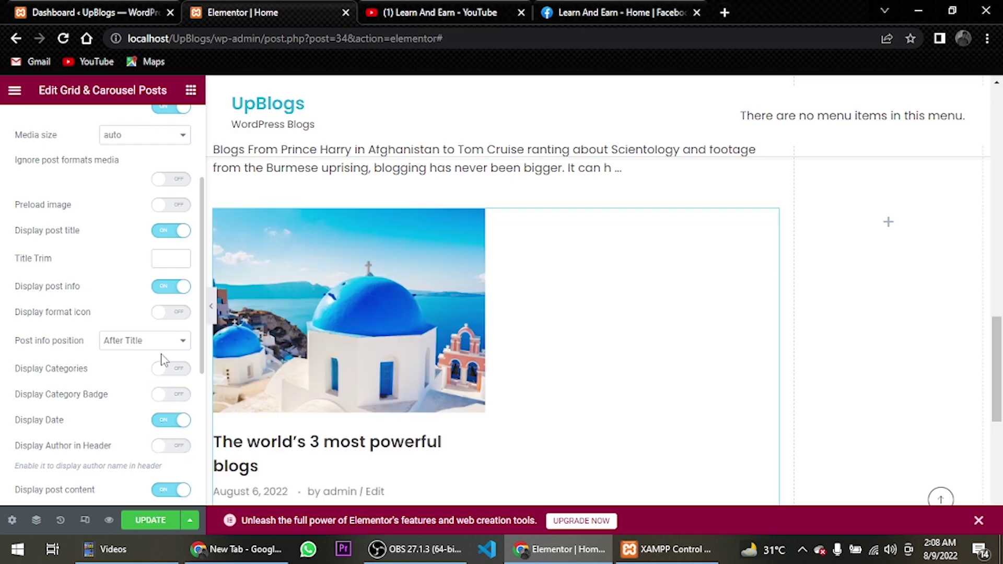
click(157, 341)
click(141, 367)
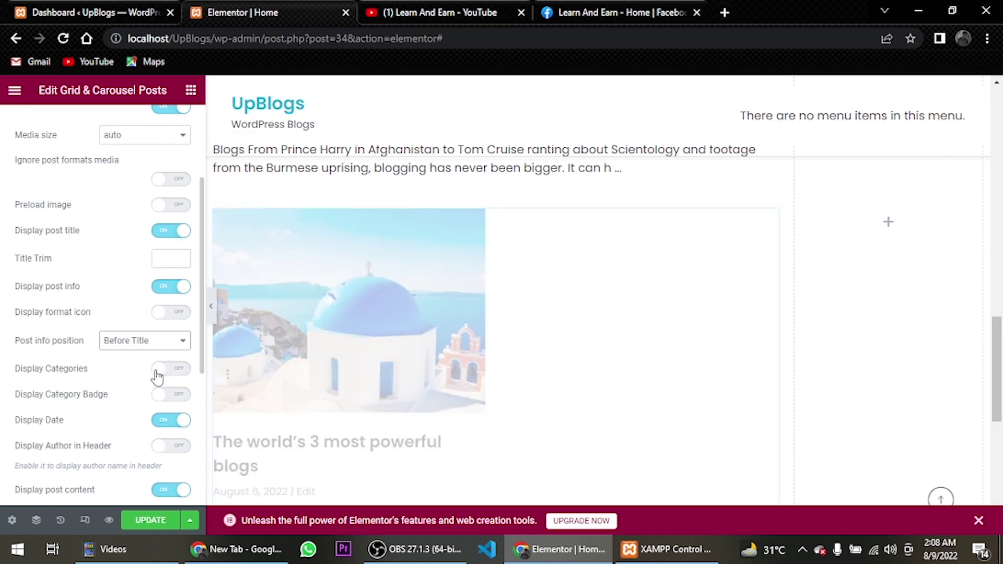
scroll(151, 378, down, 3)
scroll(150, 379, down, 2)
click(143, 424)
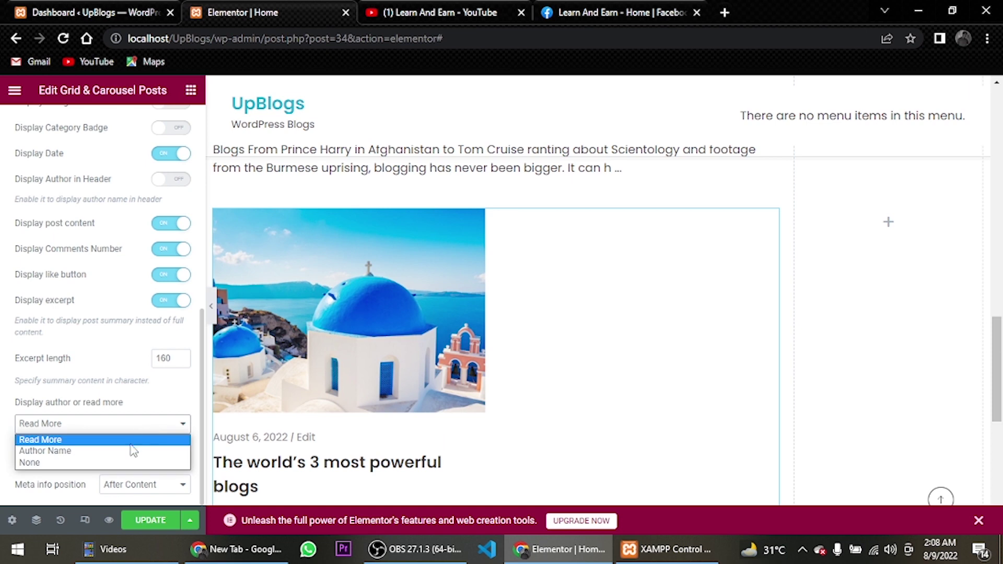
click(133, 463)
Preview a Query start offset of 1, then clear it again
scroll(102, 335, up, 8)
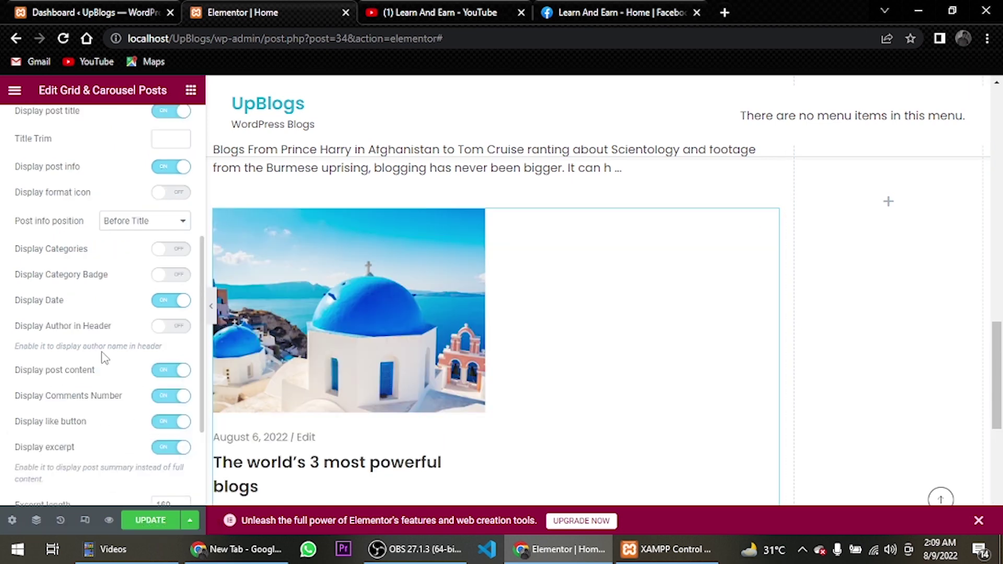
click(77, 126)
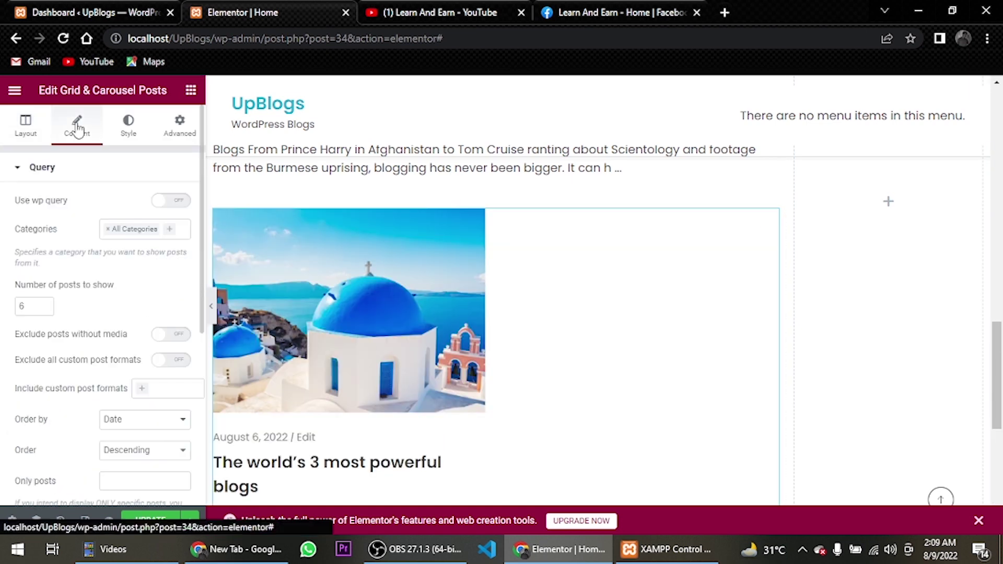
scroll(92, 265, down, 4)
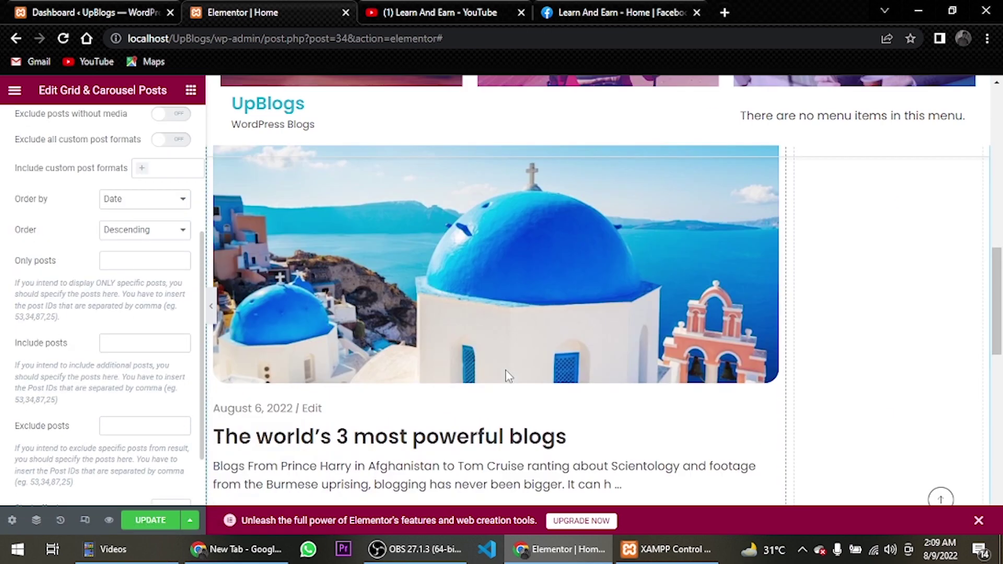
scroll(488, 368, down, 1)
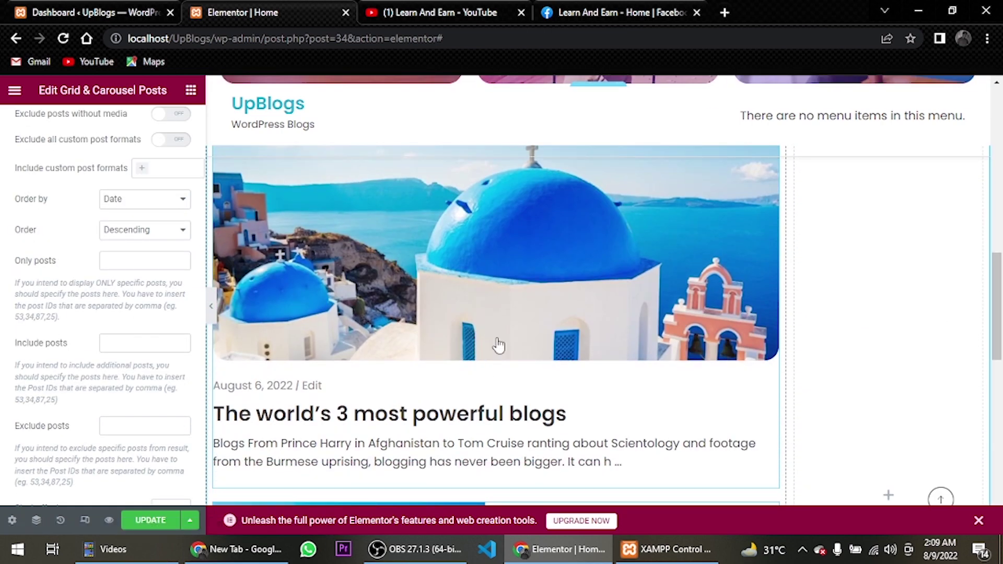
scroll(496, 343, down, 4)
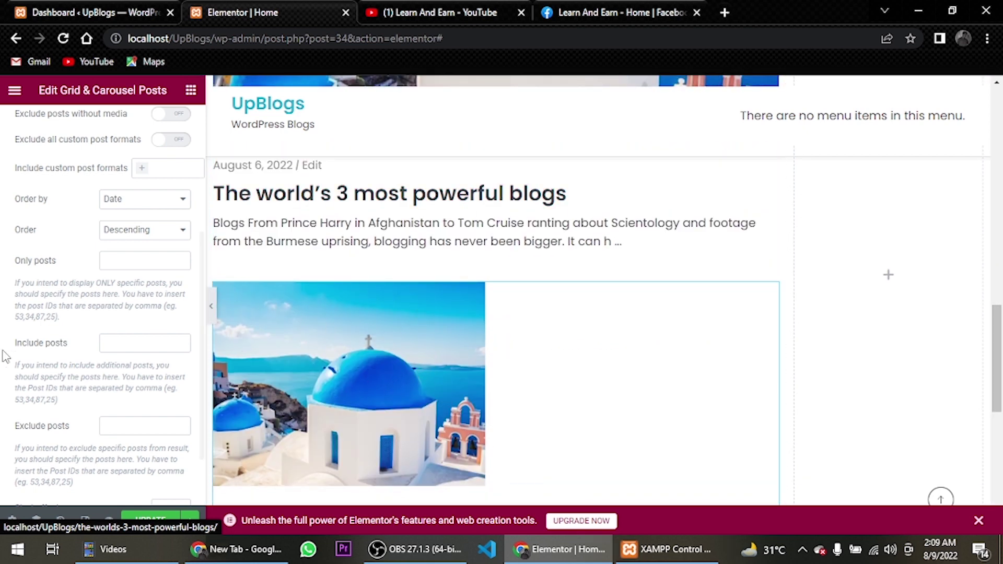
scroll(108, 329, down, 2)
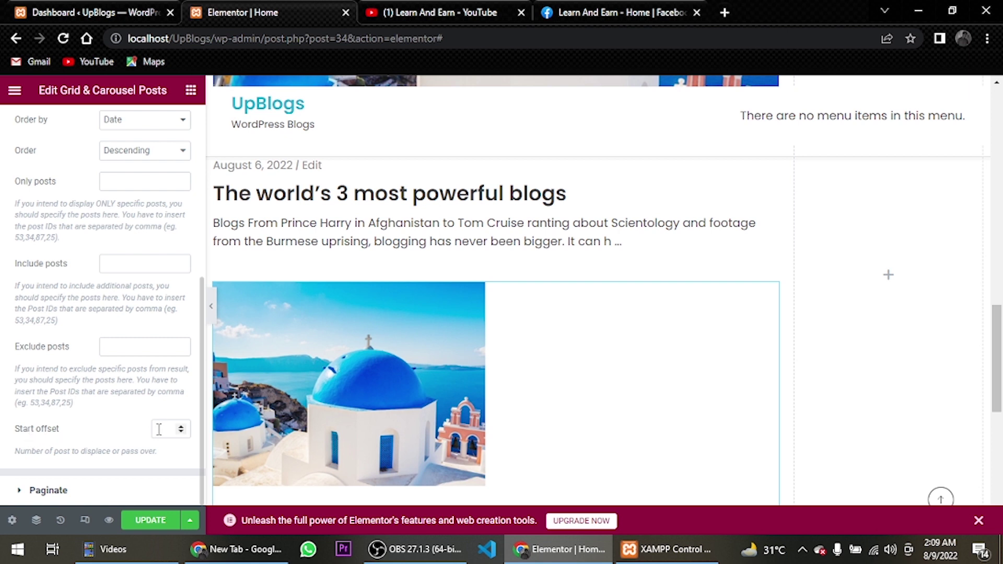
text(1)
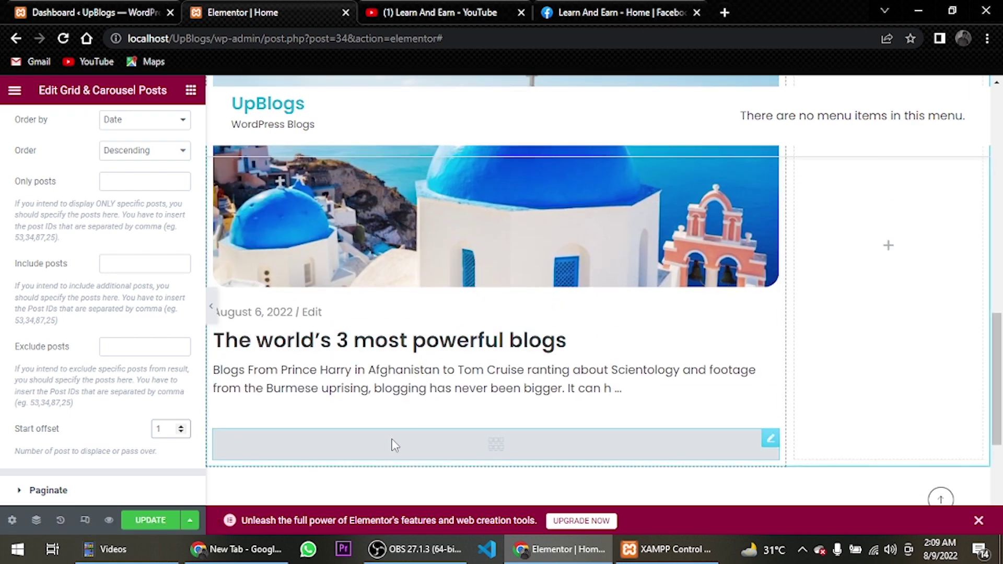
key(BackSpace)
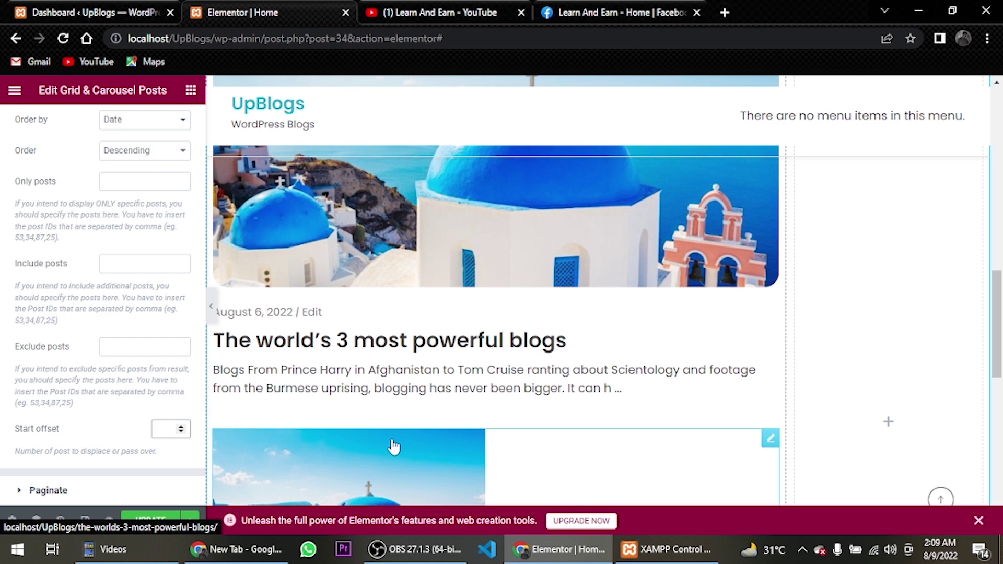
Set the post image aspect ratio to Custom with a value of 0.7
scroll(111, 180, up, 10)
click(125, 133)
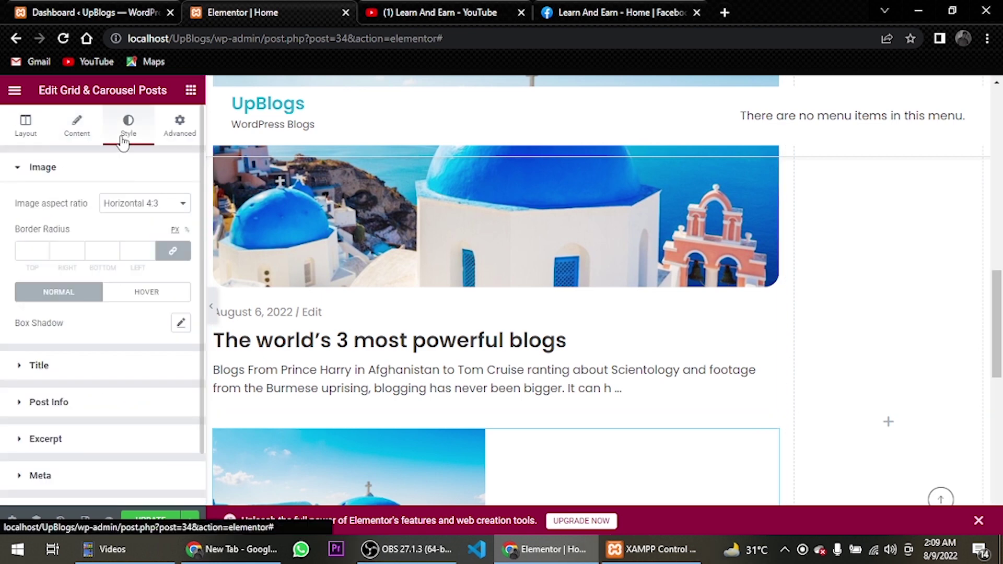
click(149, 205)
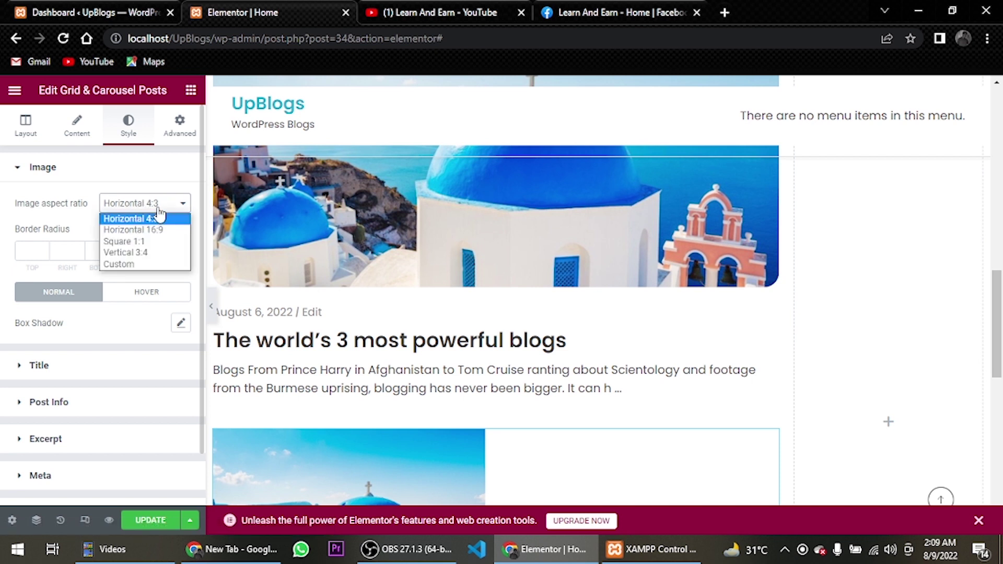
click(165, 264)
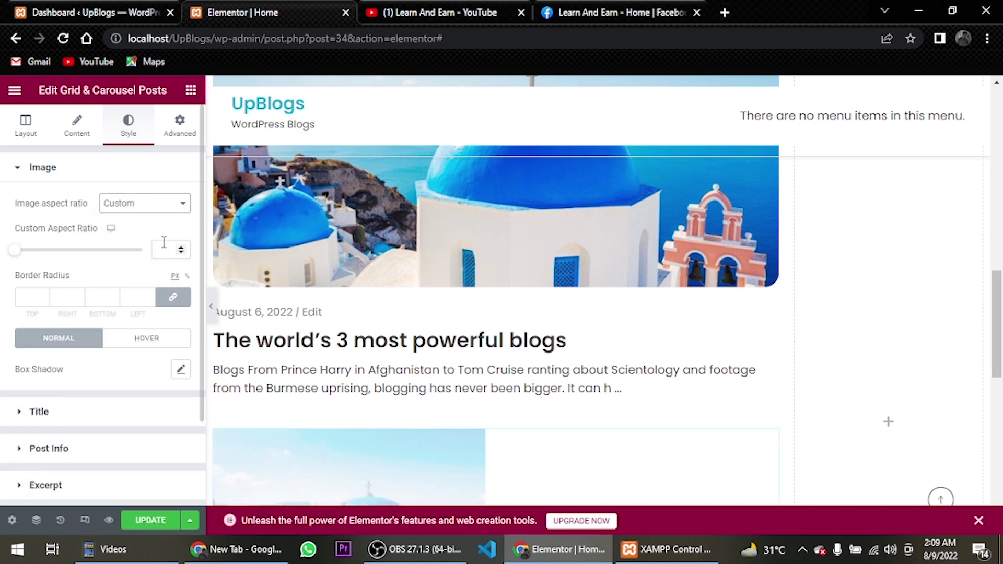
click(165, 251)
text(0.7)
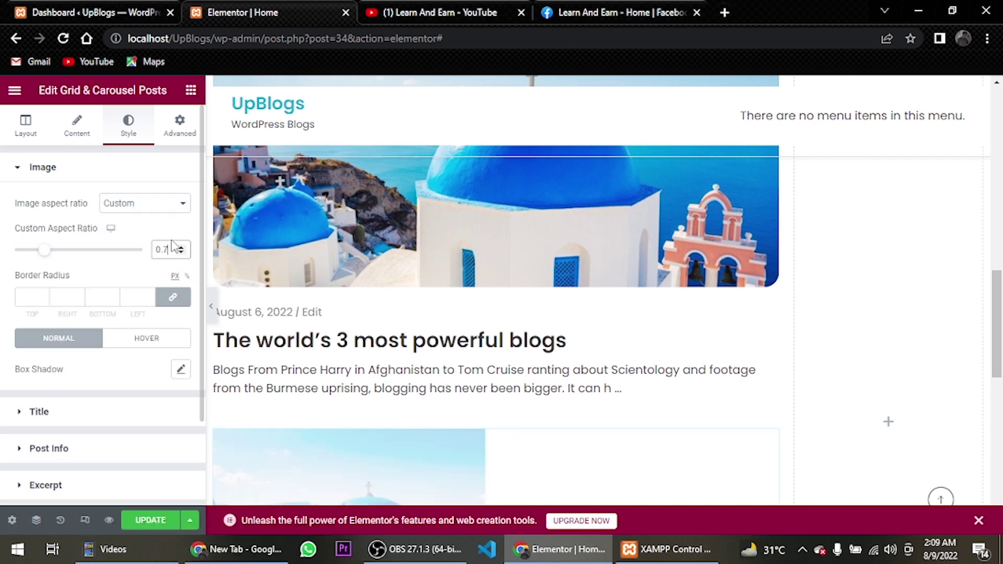
Round the image corners with a 20 px border radius
scroll(505, 246, down, 4)
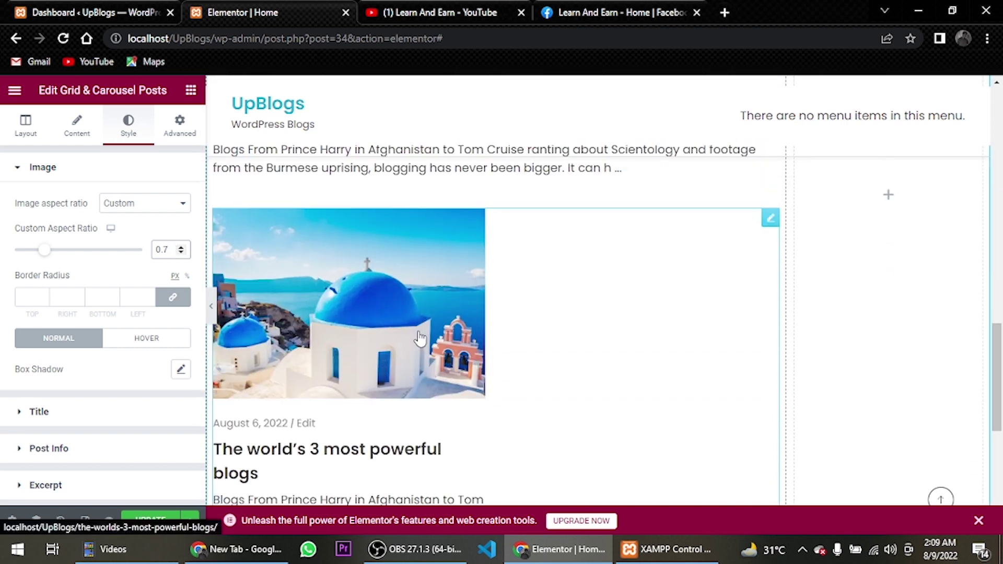
click(34, 297)
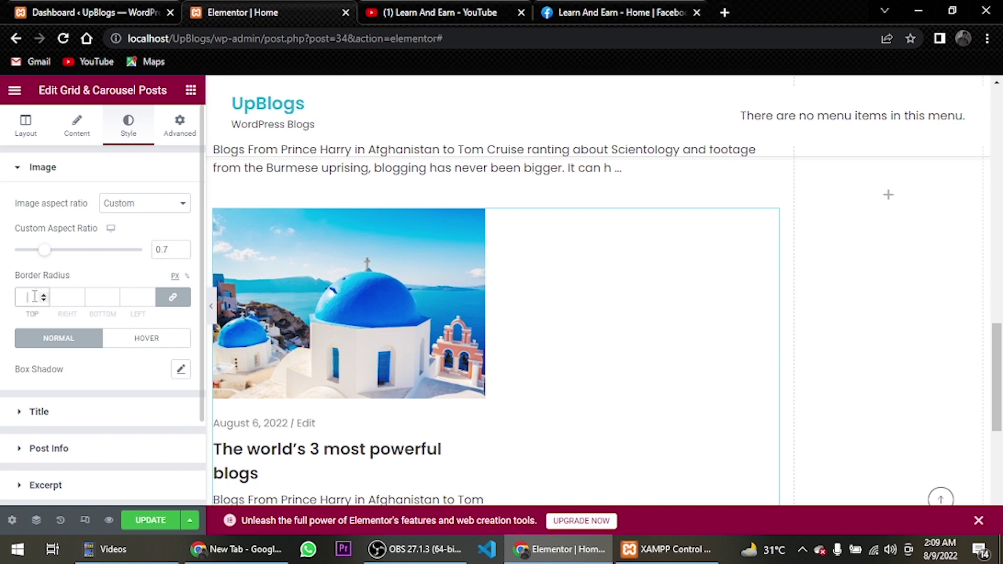
text(20)
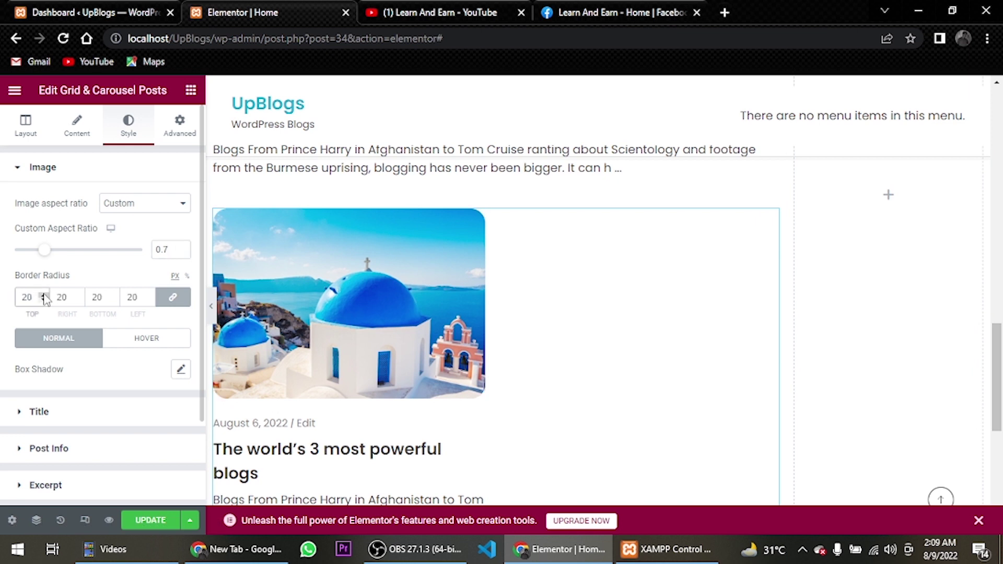
scroll(52, 365, down, 2)
click(55, 313)
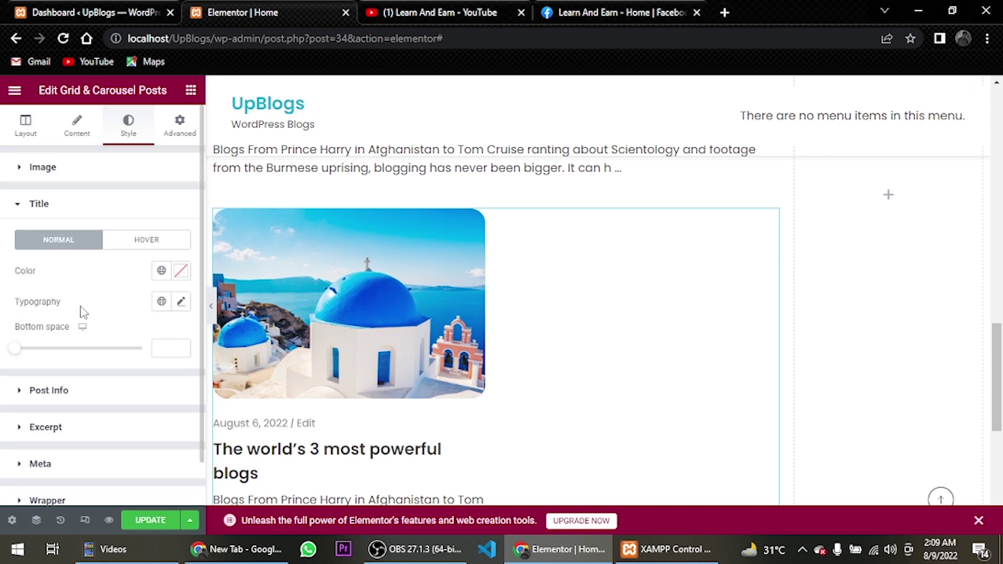
Set the post title font size to 21 px
click(186, 305)
click(166, 413)
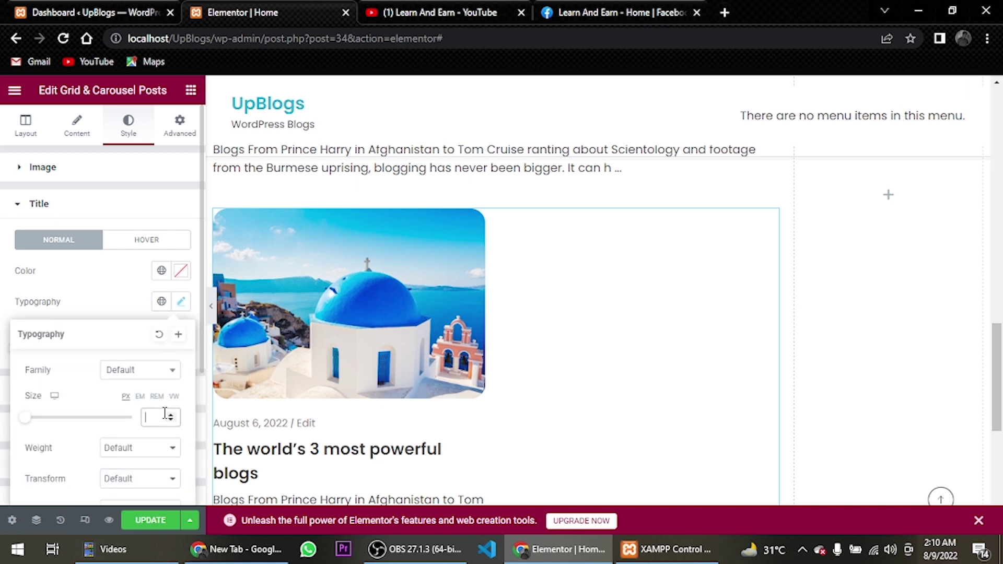
text(21)
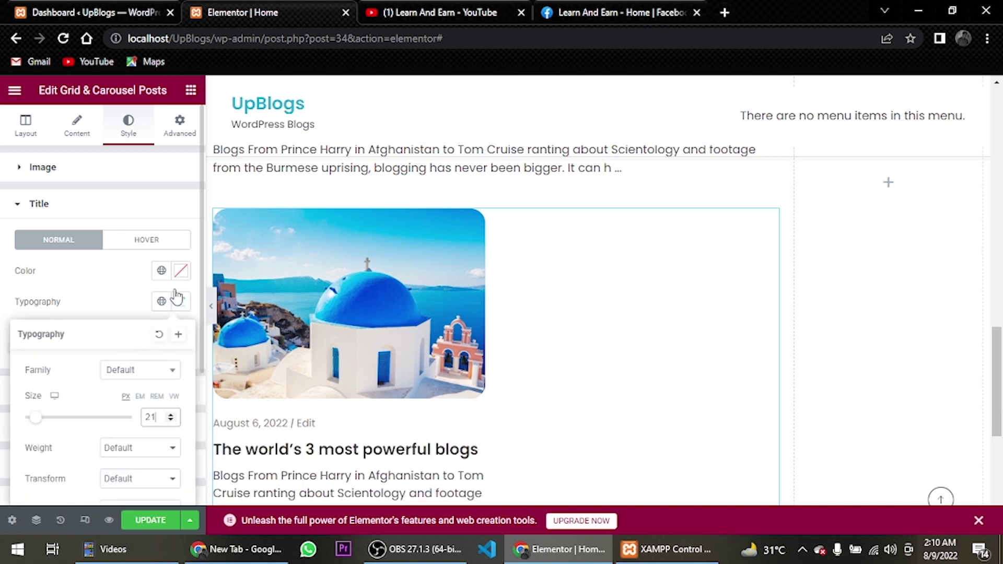
click(144, 206)
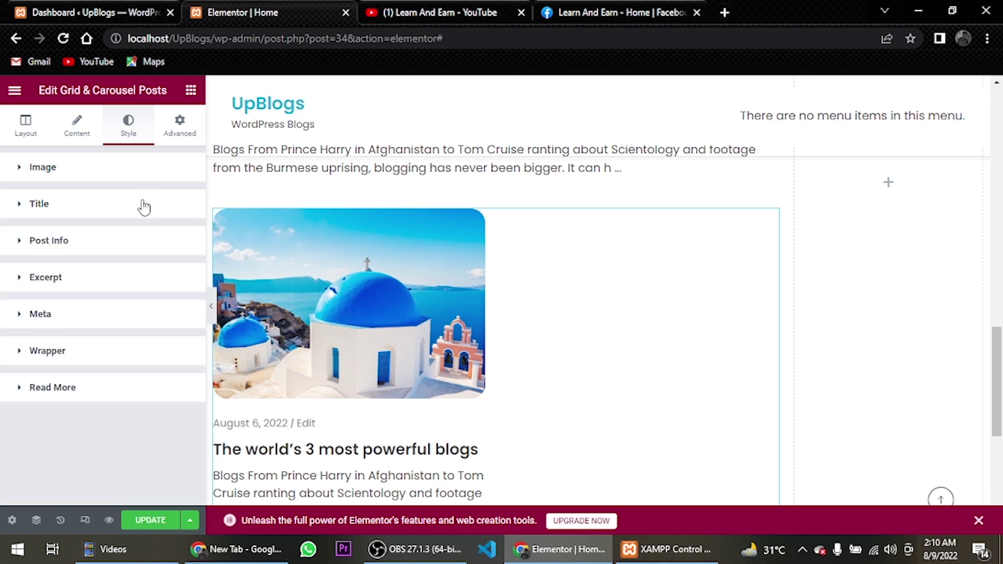
Give the excerpt text a 15 px size and font weight 400
click(52, 284)
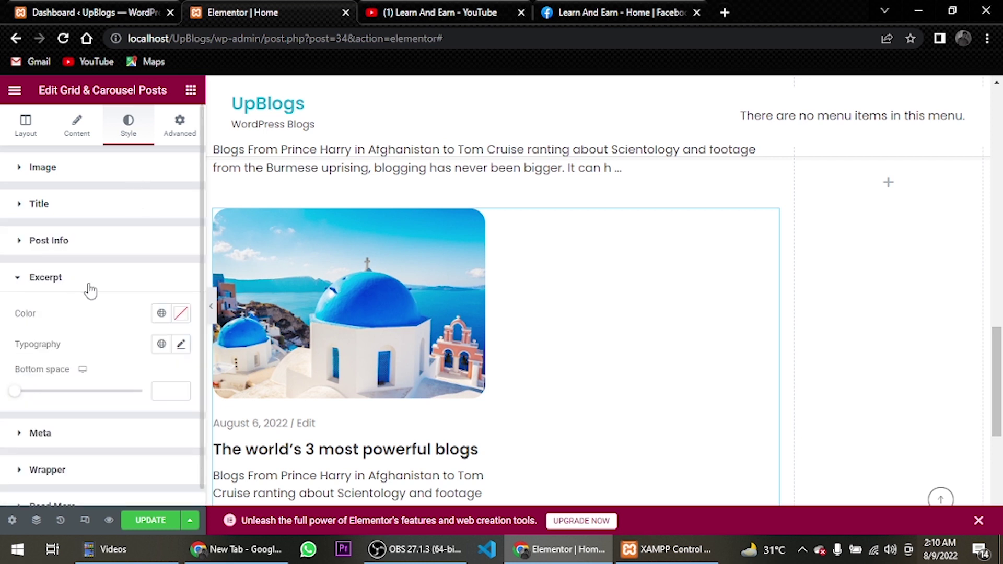
click(180, 345)
scroll(144, 402, down, 3)
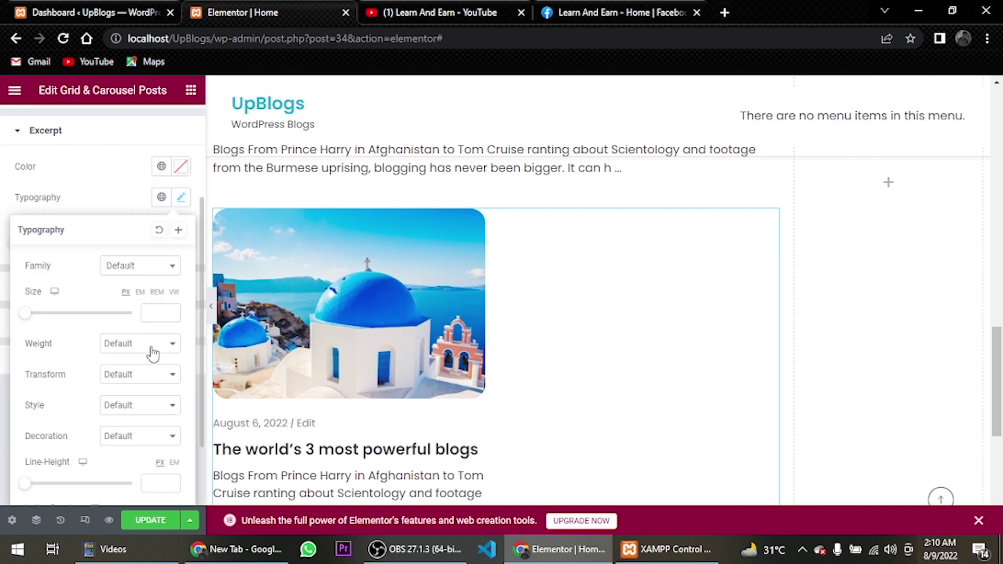
click(160, 312)
text(15)
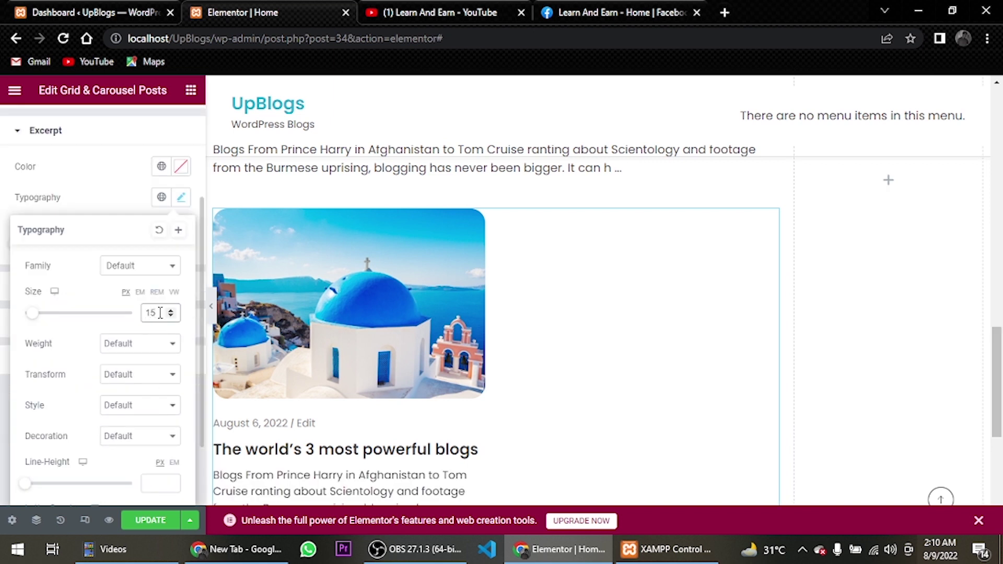
click(157, 349)
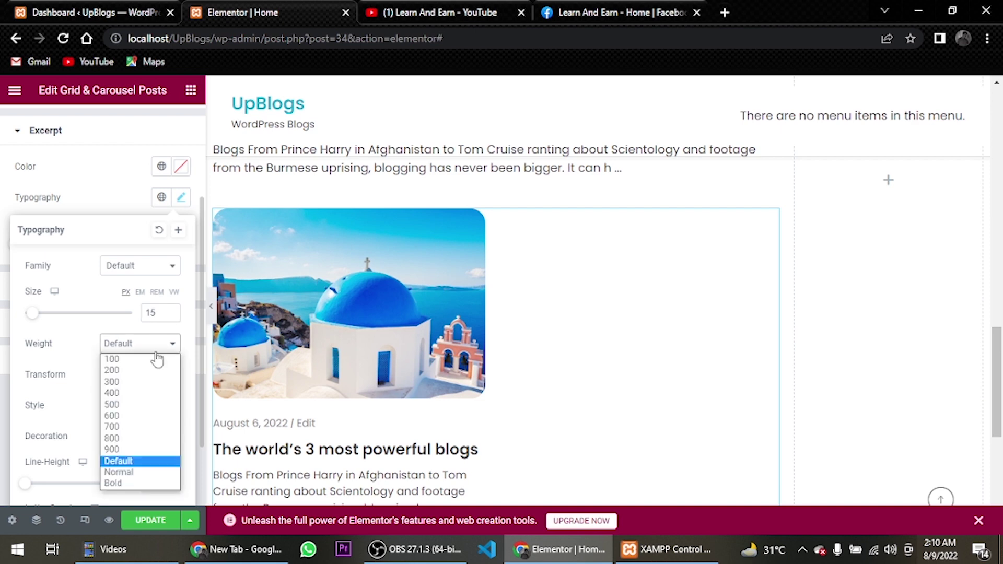
click(155, 394)
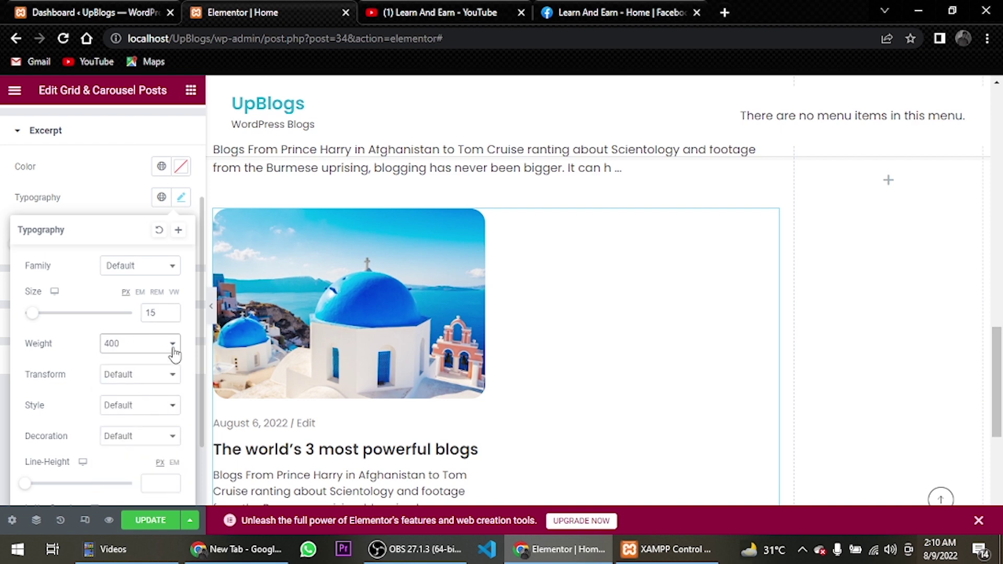
scroll(359, 351, down, 4)
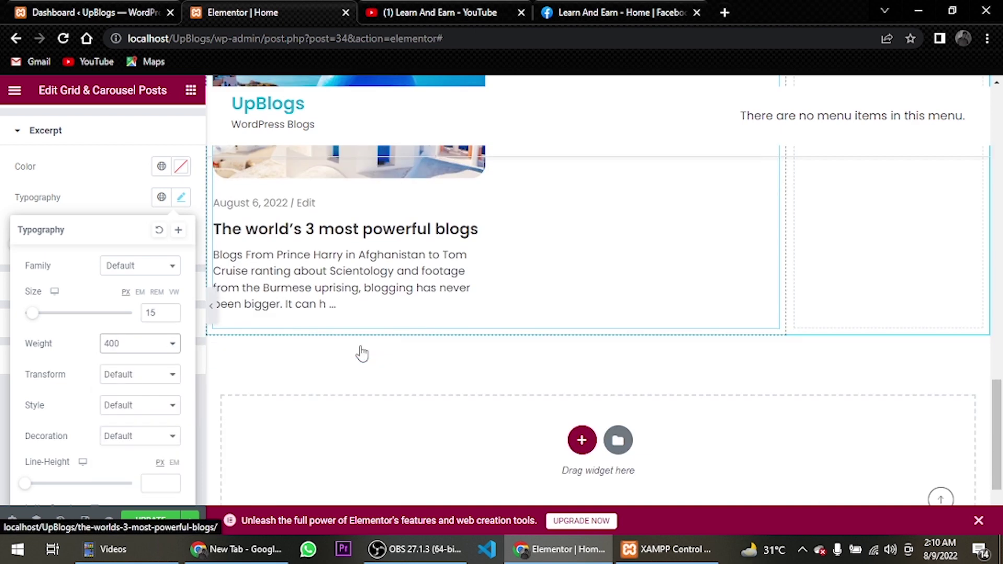
scroll(359, 351, up, 12)
scroll(363, 351, down, 3)
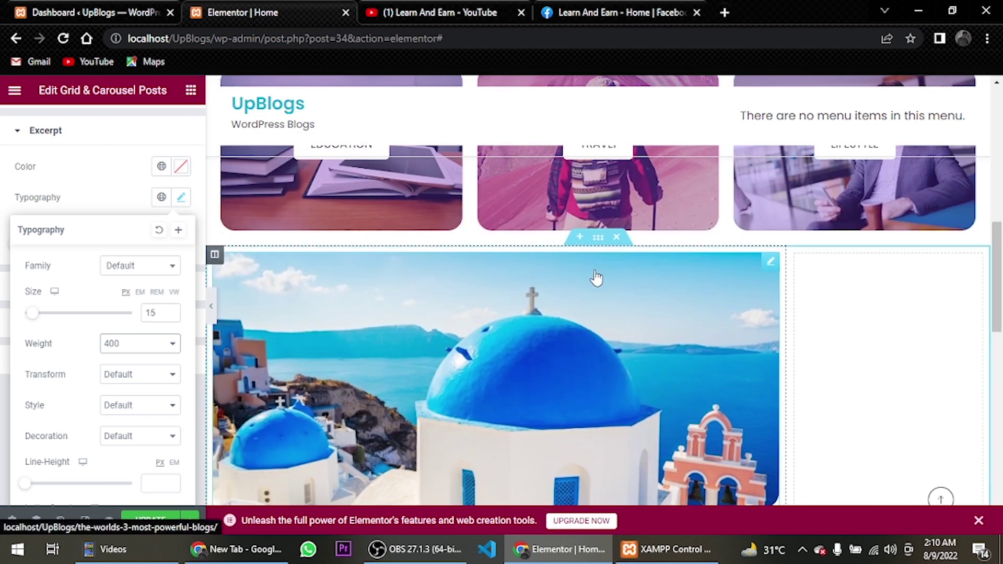
Give the wide left column unlinked padding of 80 px right and 20 px left
click(215, 256)
click(171, 124)
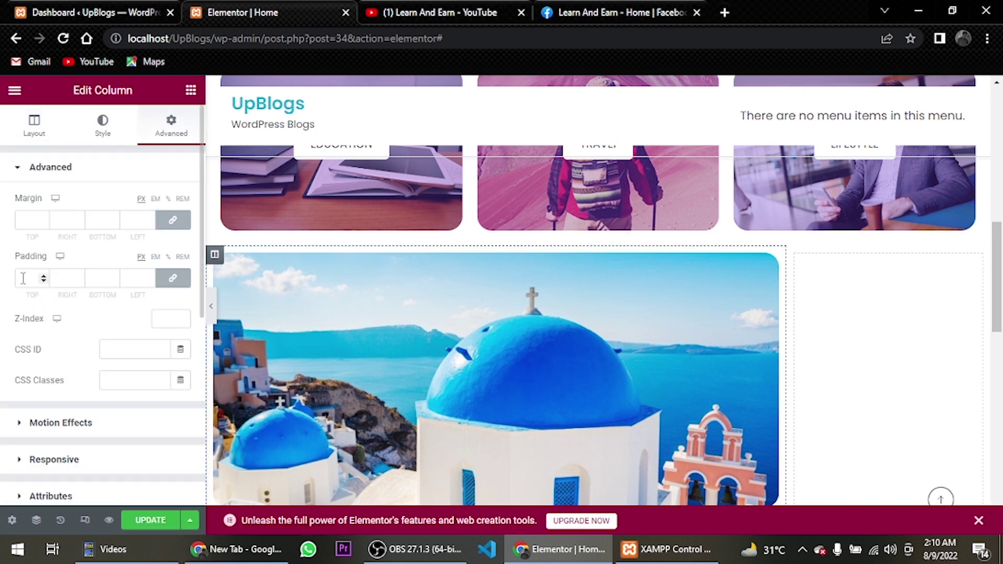
click(172, 278)
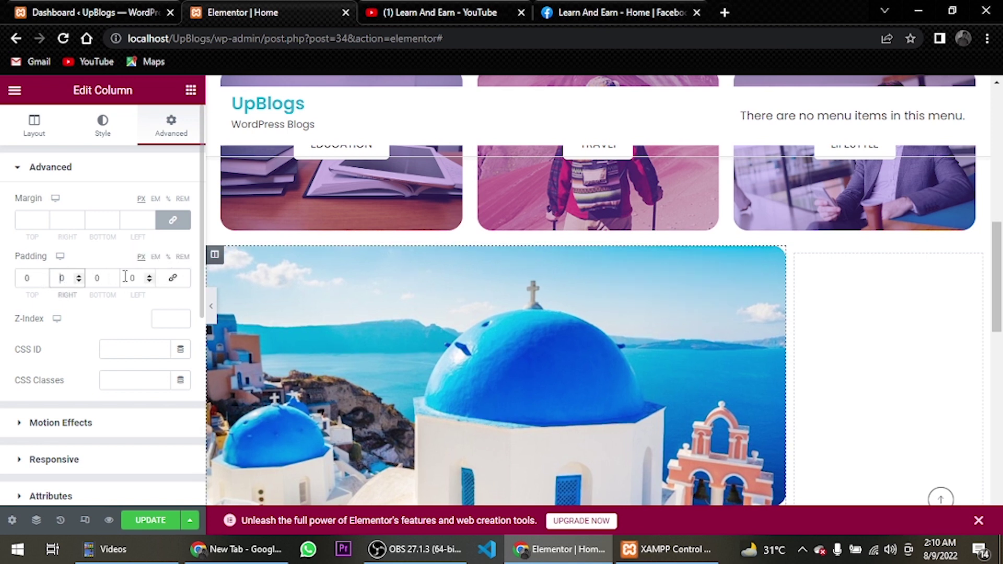
text(8)
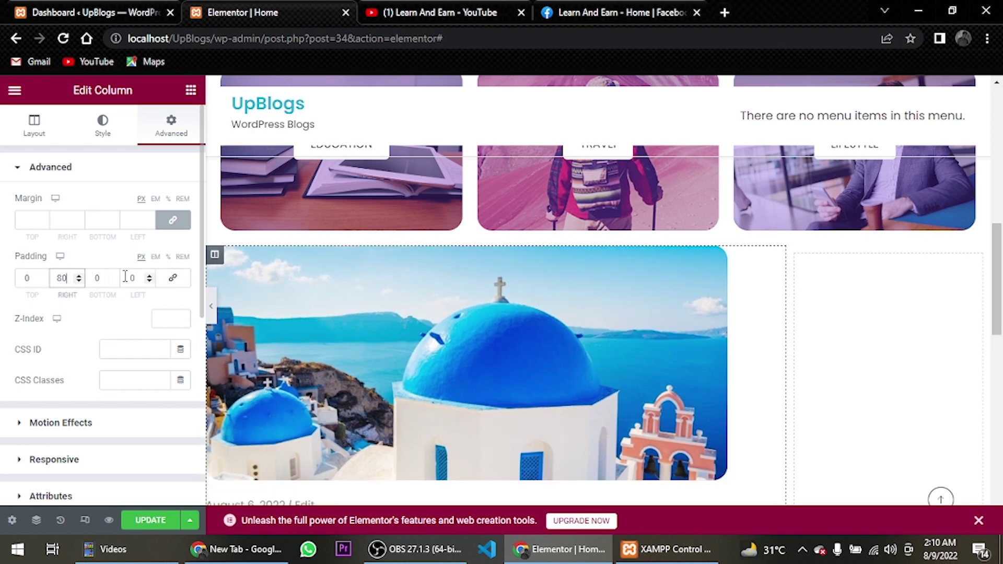
click(126, 277)
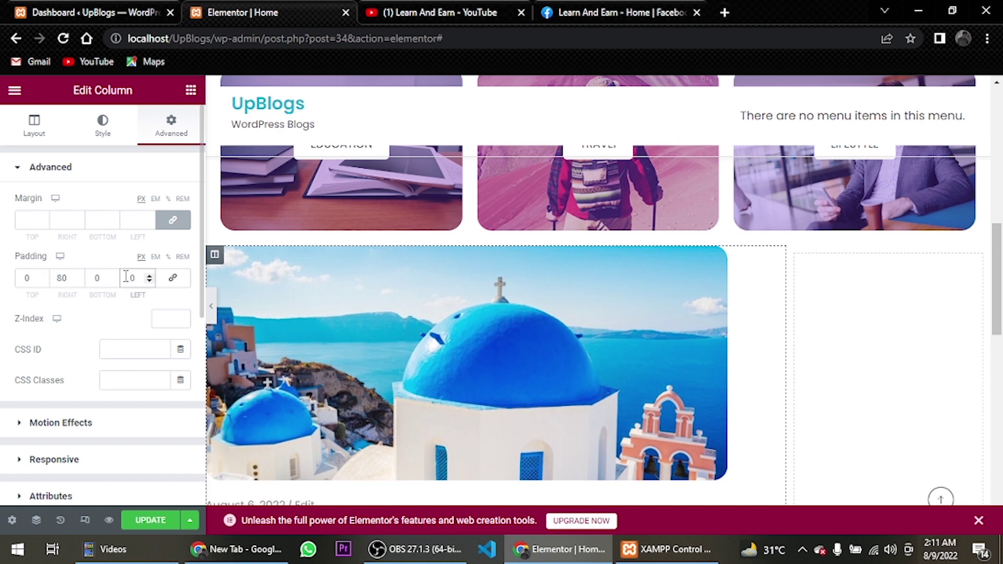
text(2)
Select the blog posts grid widget further down the canvas
scroll(530, 277, down, 1)
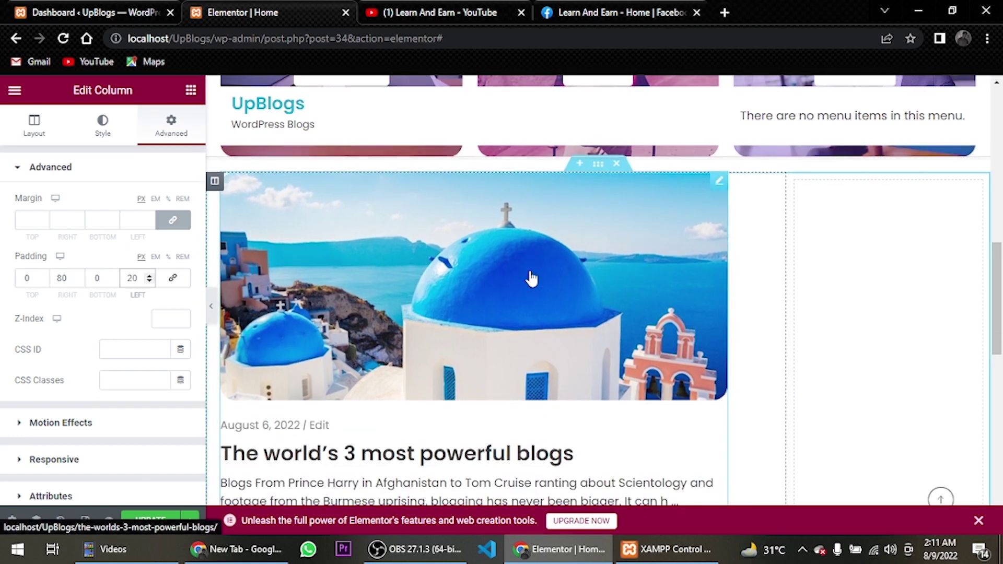
scroll(531, 278, down, 1)
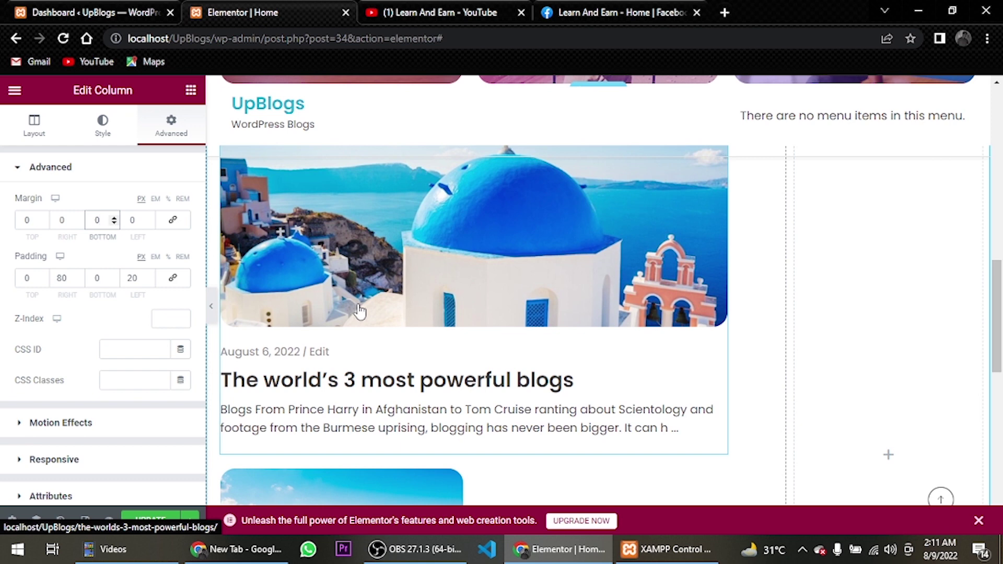
scroll(359, 310, down, 2)
scroll(365, 362, down, 1)
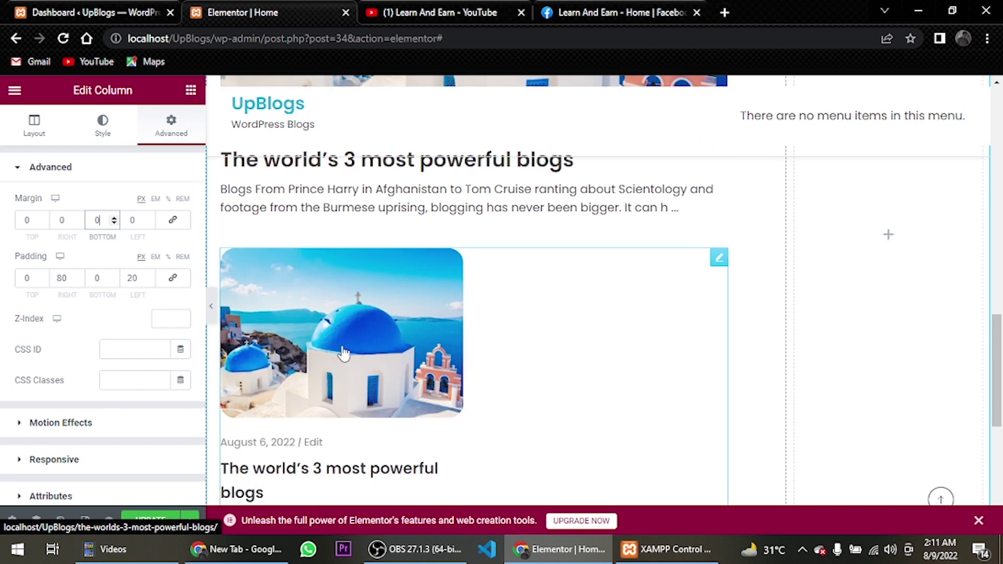
click(343, 354)
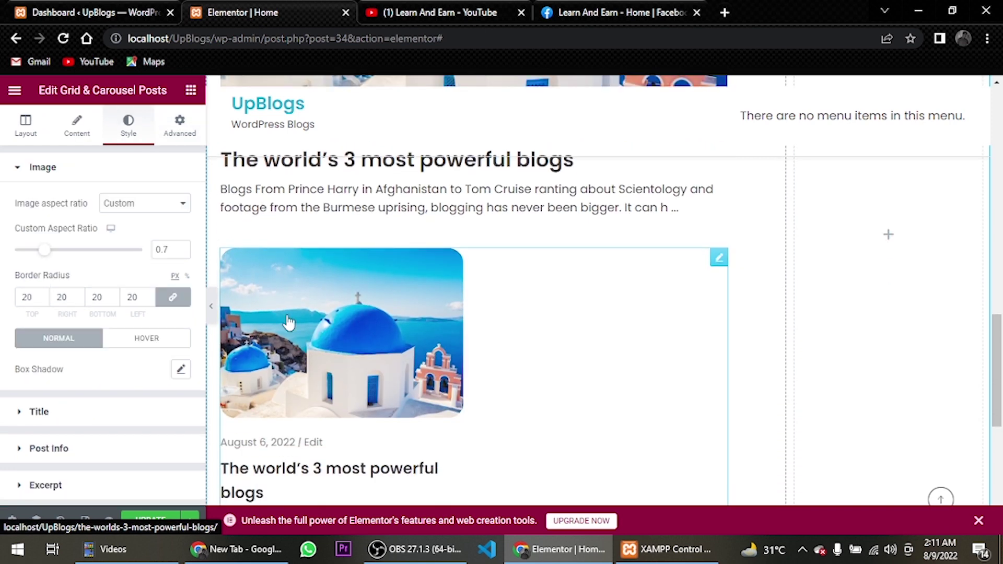
Give the posts grid a 50 px bottom margin, keeping top, right and left at 0
click(171, 130)
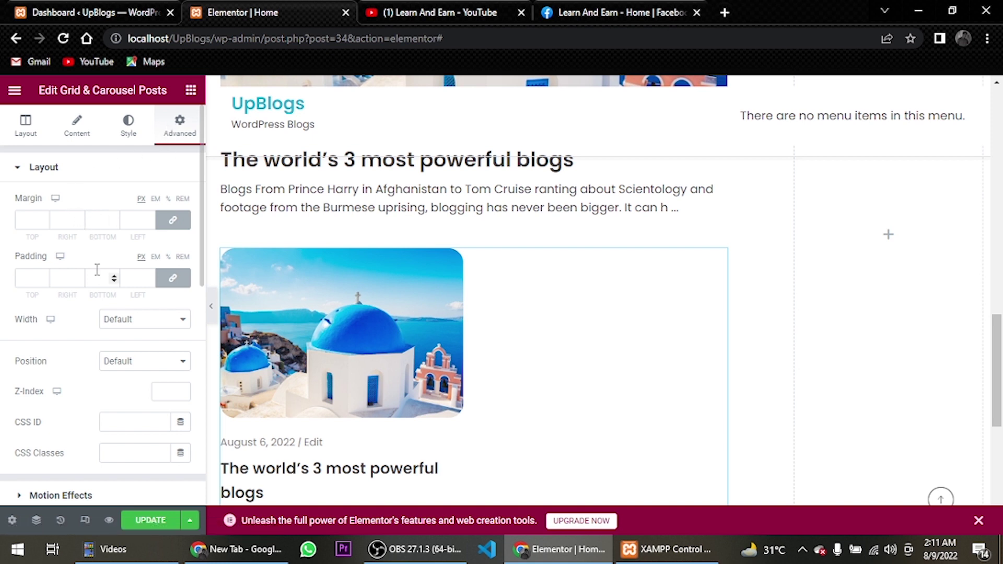
click(105, 216)
text(50)
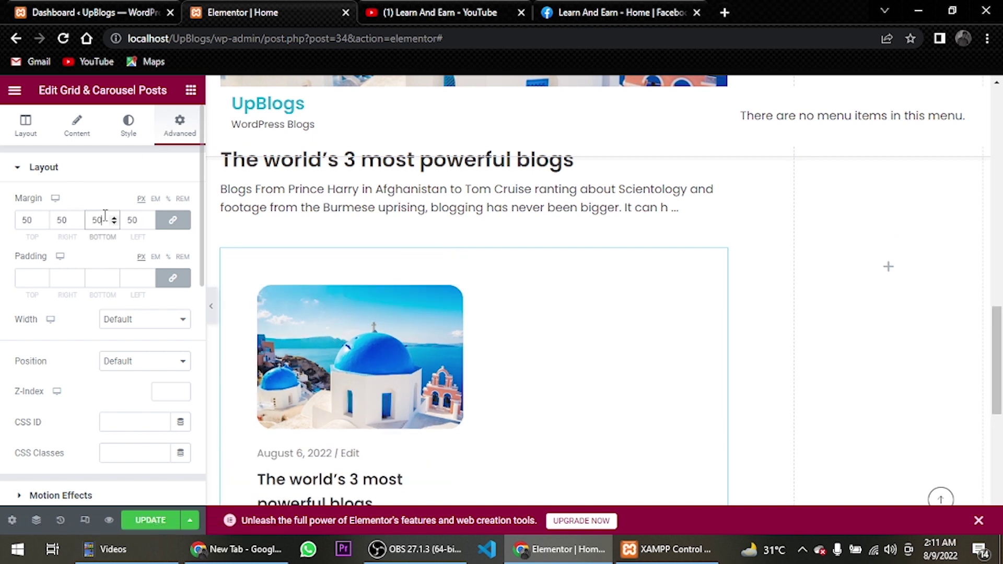
key(BackSpace)
key(BackSpace)
text(0)
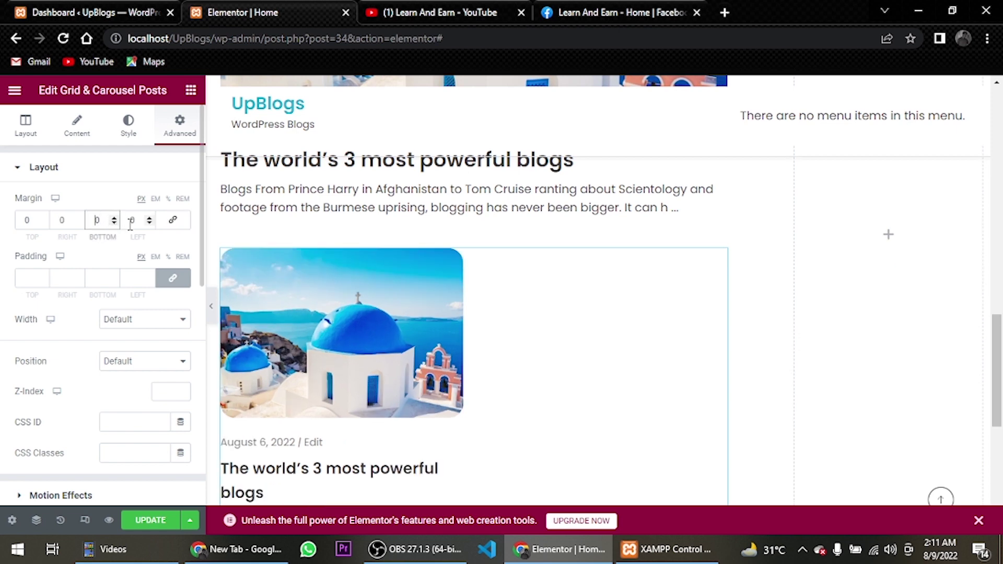
text(5)
scroll(448, 316, down, 5)
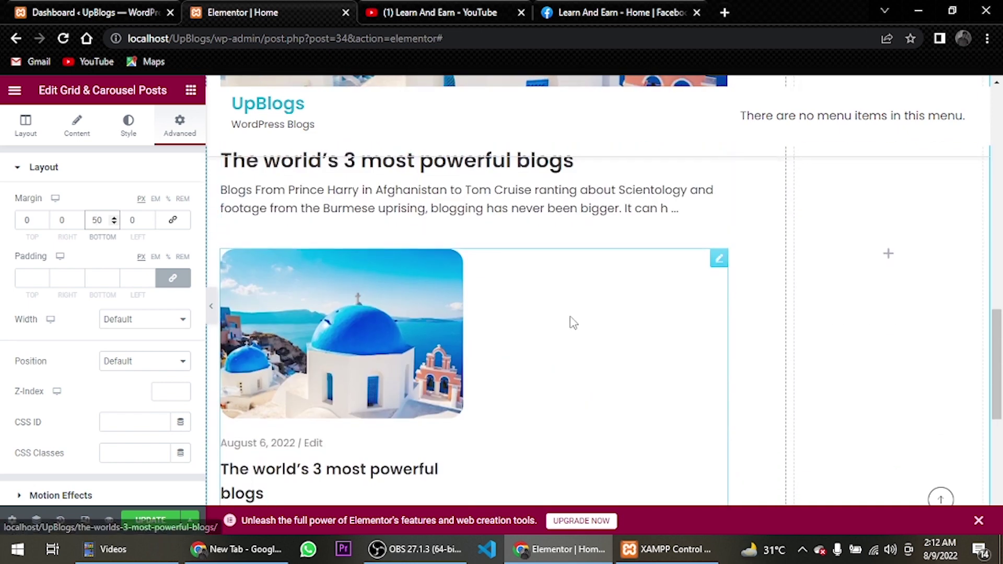
scroll(878, 418, down, 1)
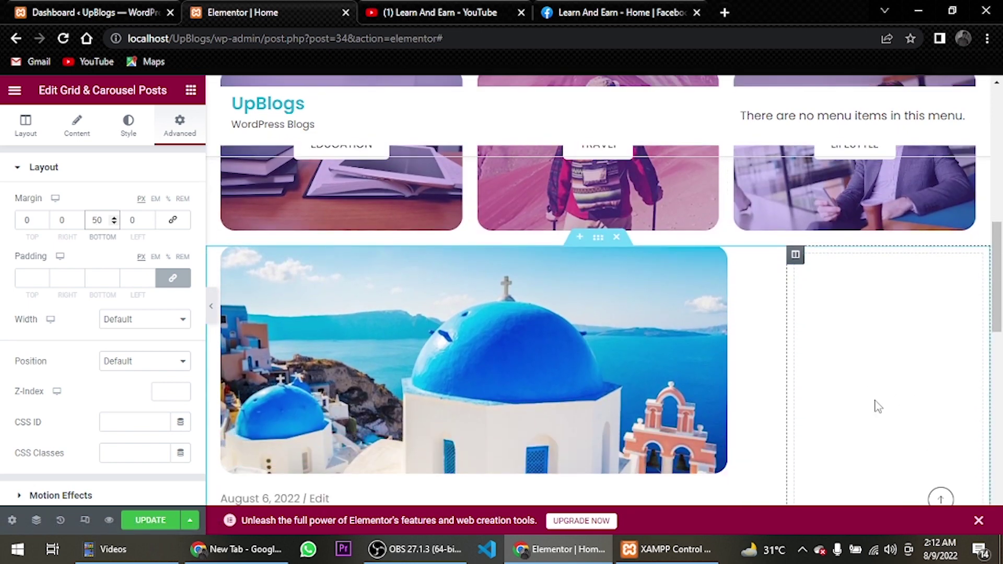
Set the right sidebar column's margins and padding to 0 and drop an Inner Section into it
click(796, 255)
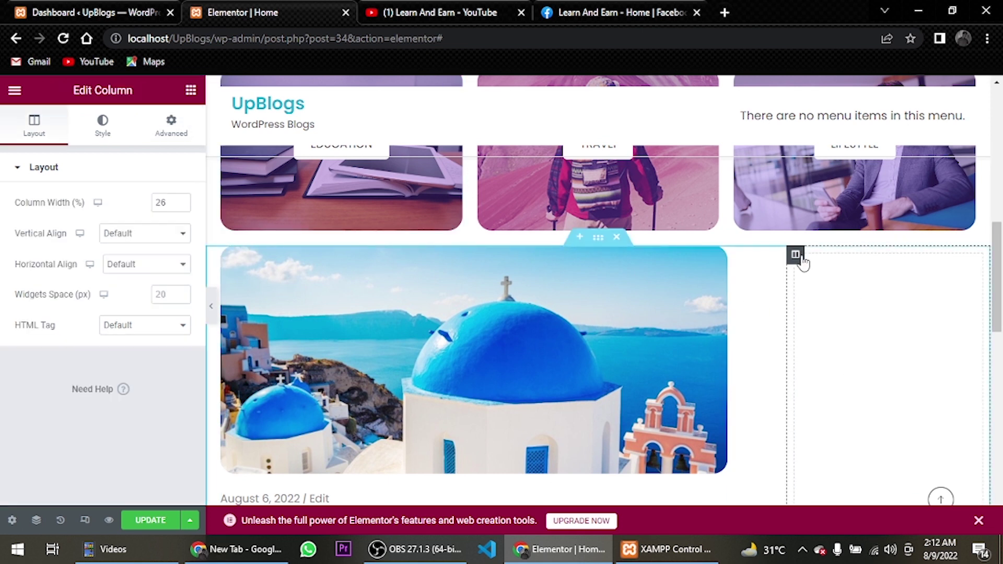
click(171, 128)
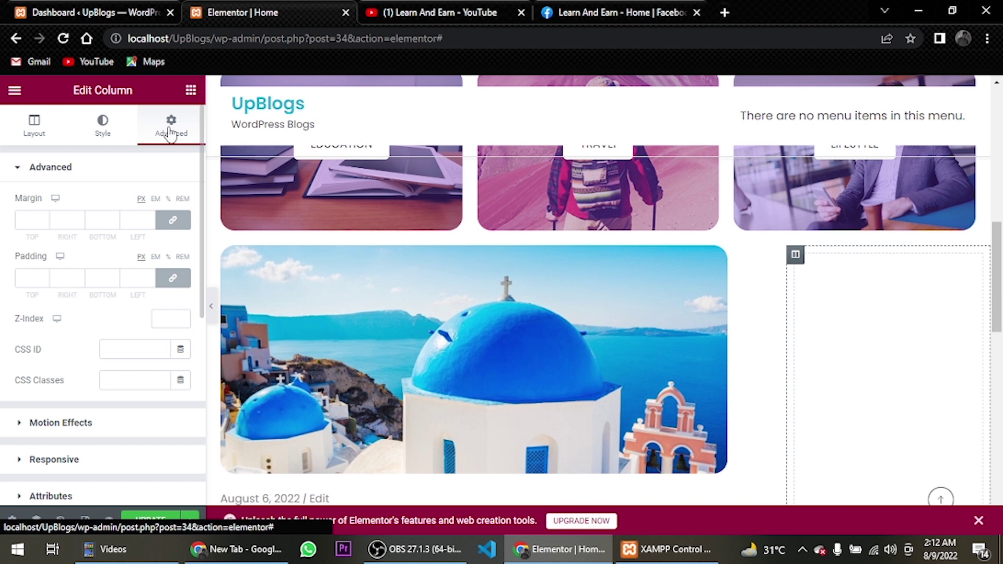
click(172, 220)
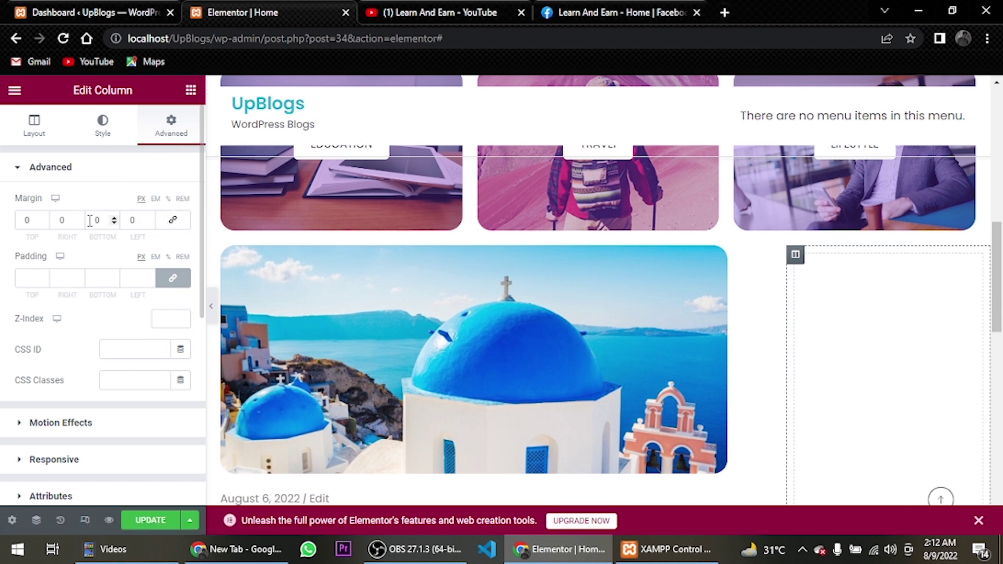
click(172, 278)
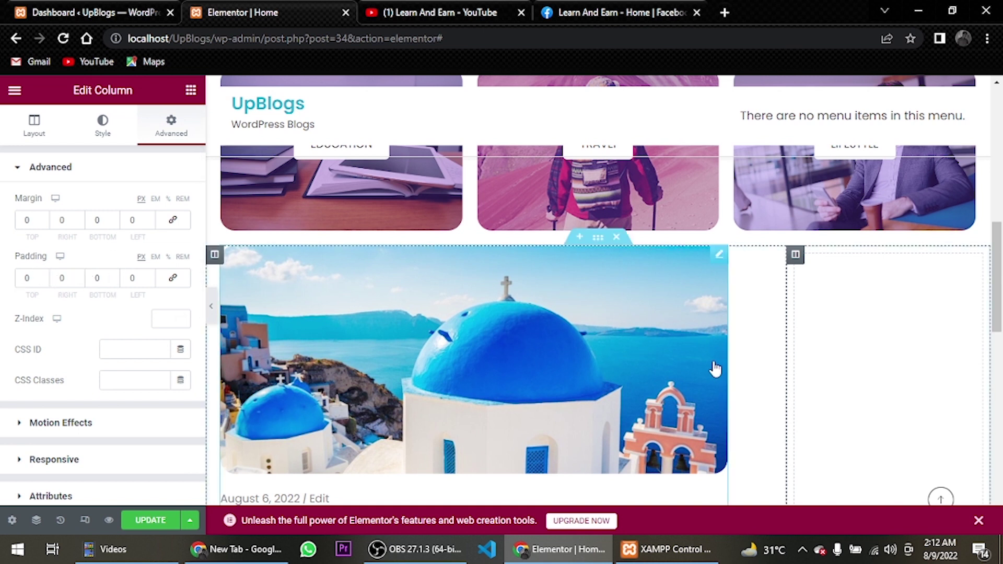
click(191, 90)
drag(39, 267, 846, 287)
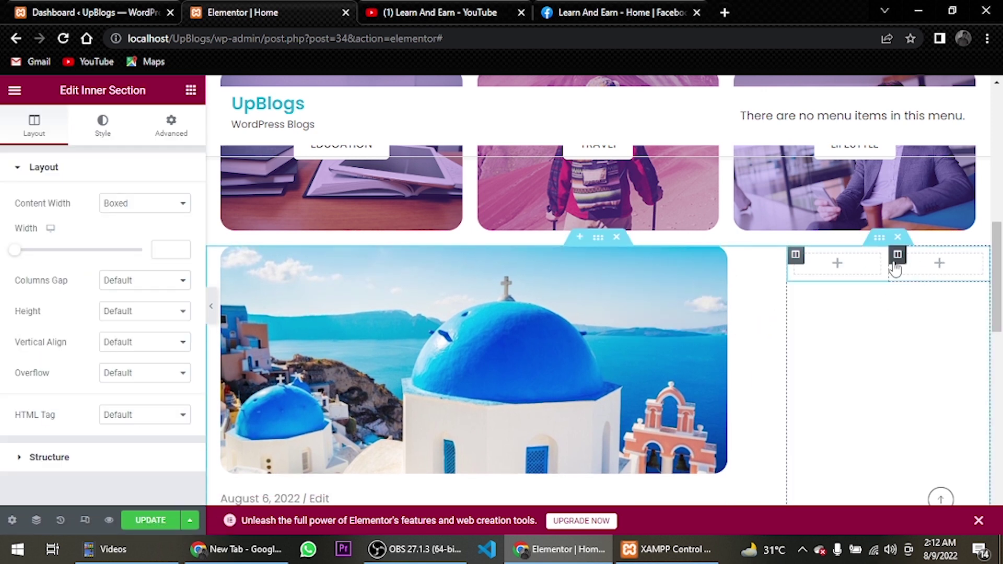
Delete the inner section's second column, leaving the column gap unchanged
click(898, 254)
right_click(898, 256)
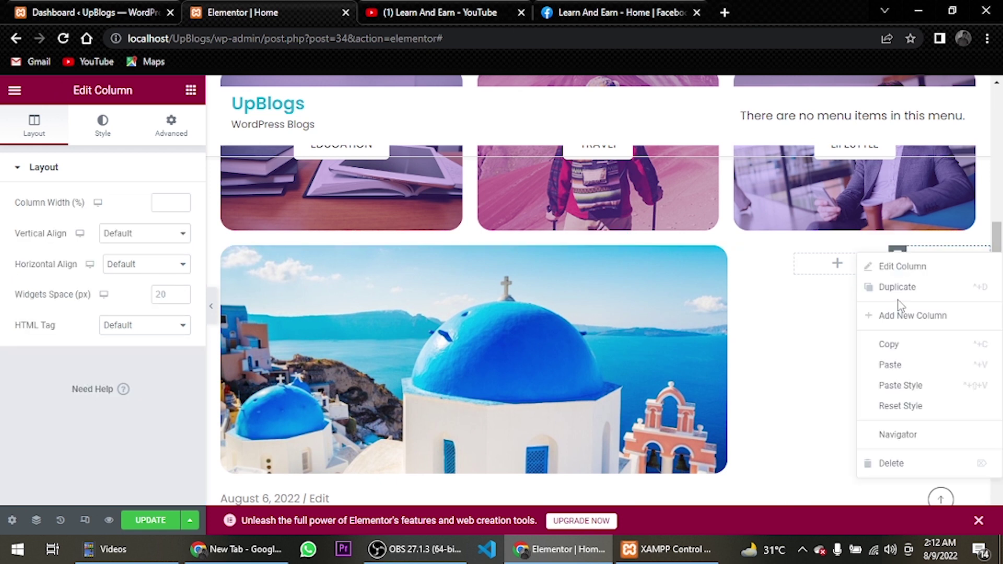
click(895, 460)
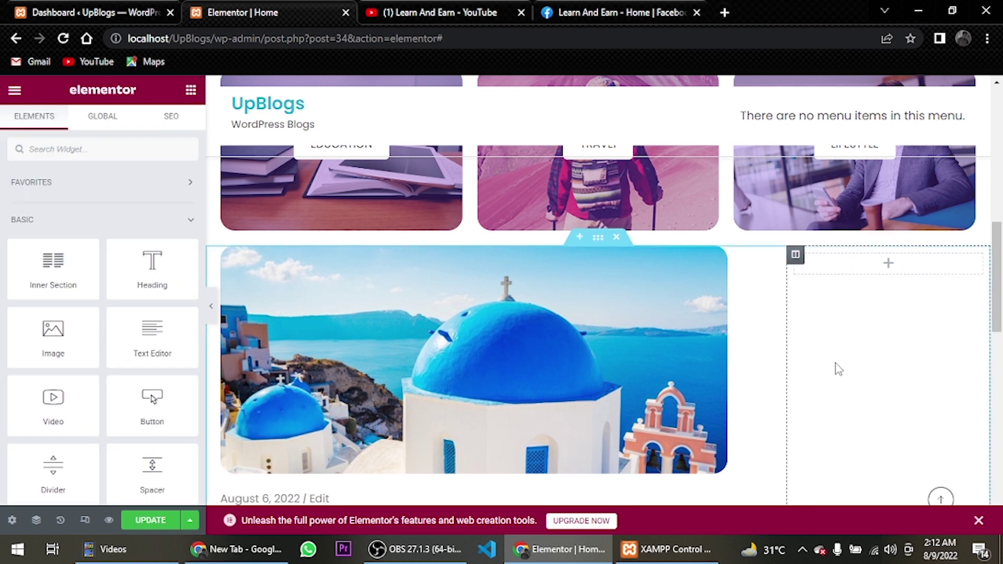
click(796, 256)
click(895, 270)
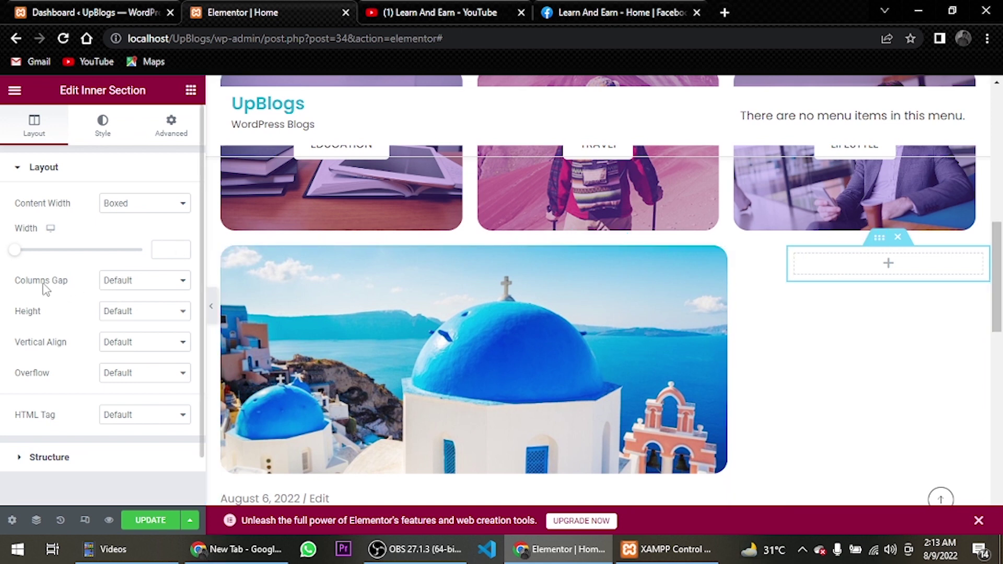
click(136, 282)
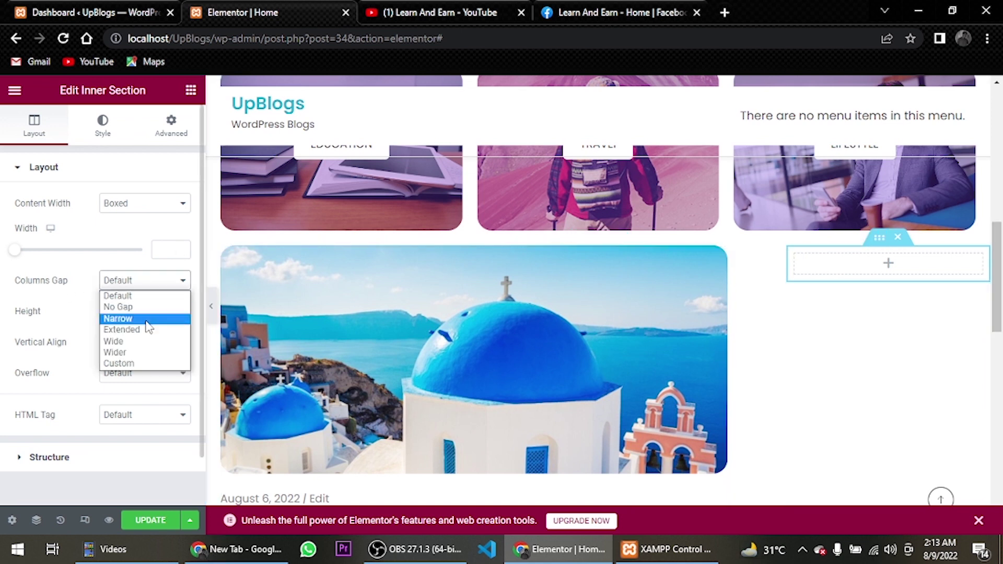
key(Escape)
Search 'adva' and drag an Advanced Image widget into the remaining column
click(907, 277)
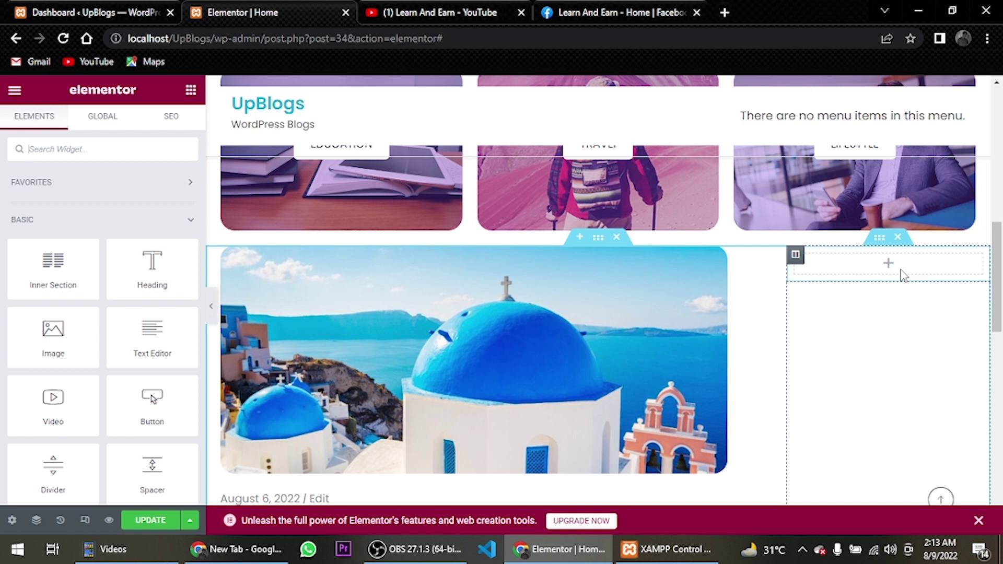
click(79, 152)
text(advanced)
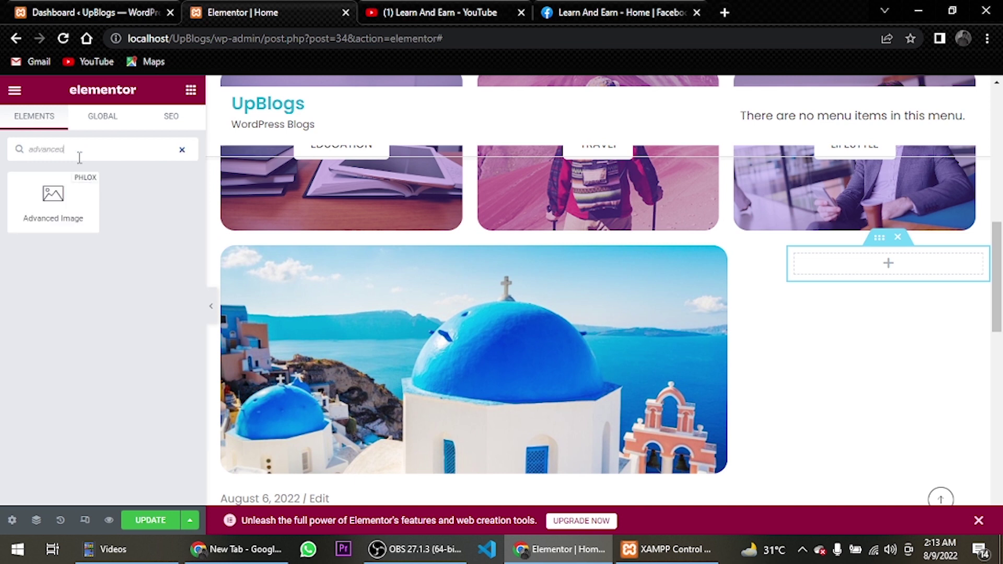
drag(54, 195, 871, 264)
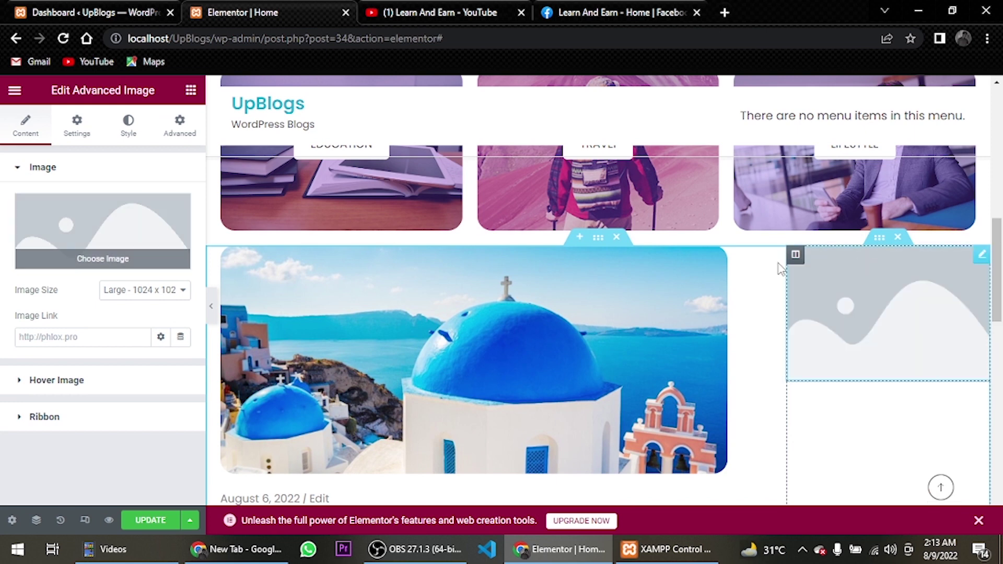
Upload the Mask-Group-8 portrait from the computer into the image widget's media library
click(90, 259)
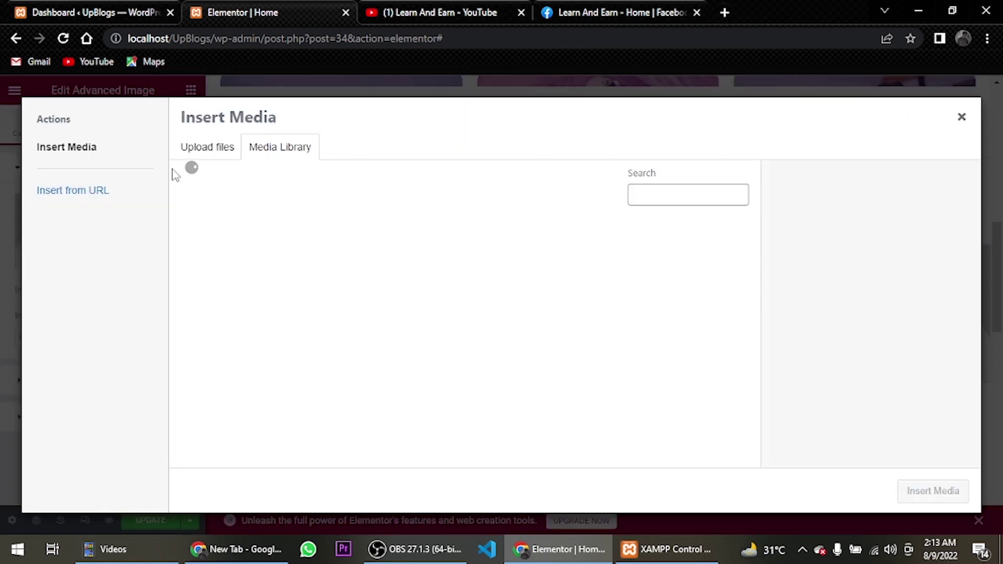
click(200, 152)
click(531, 326)
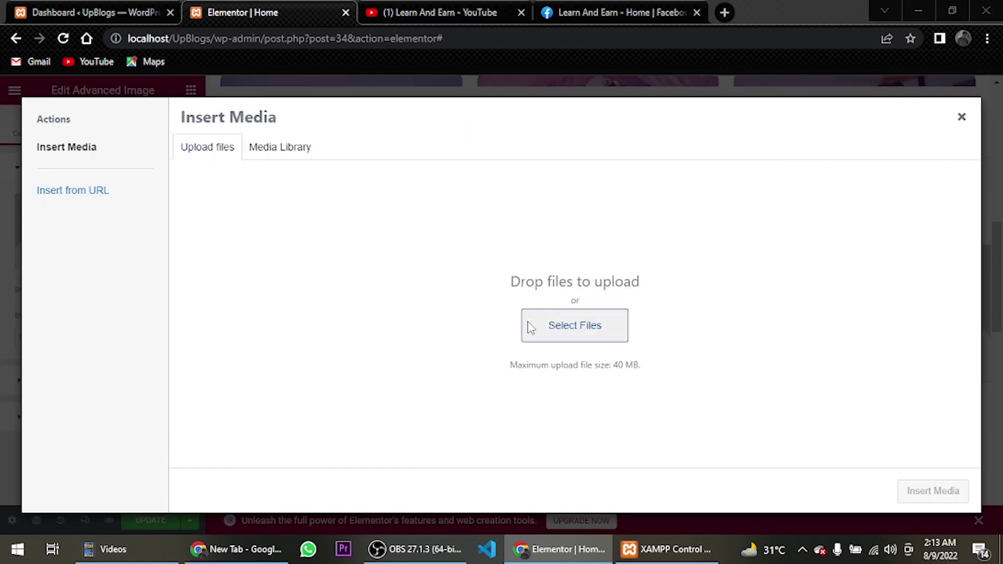
click(407, 254)
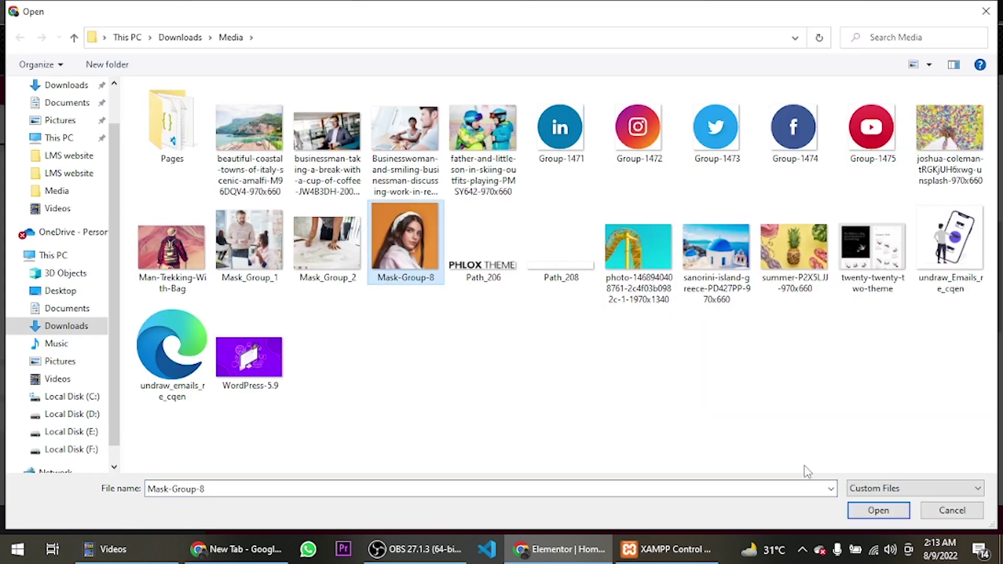
click(878, 510)
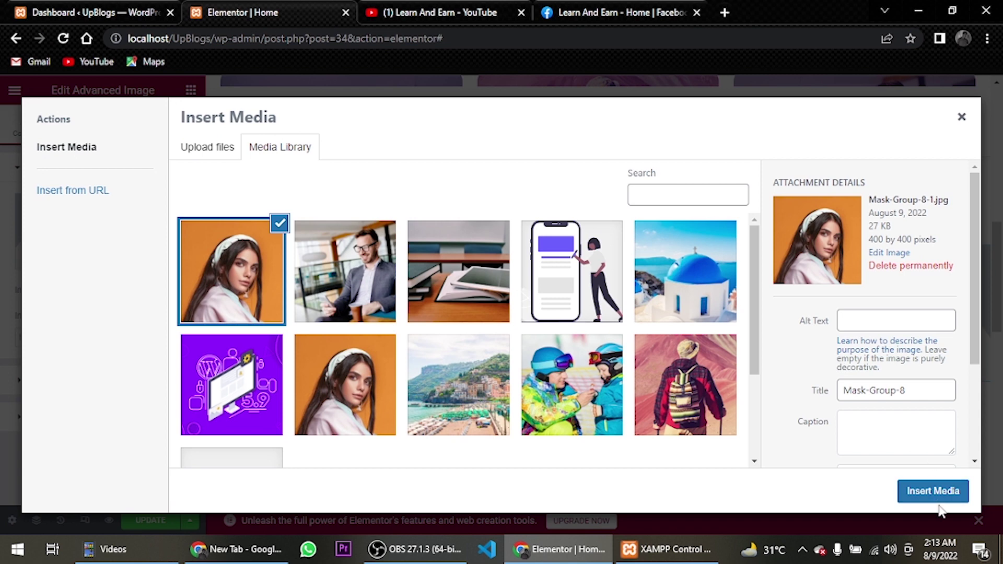
click(933, 491)
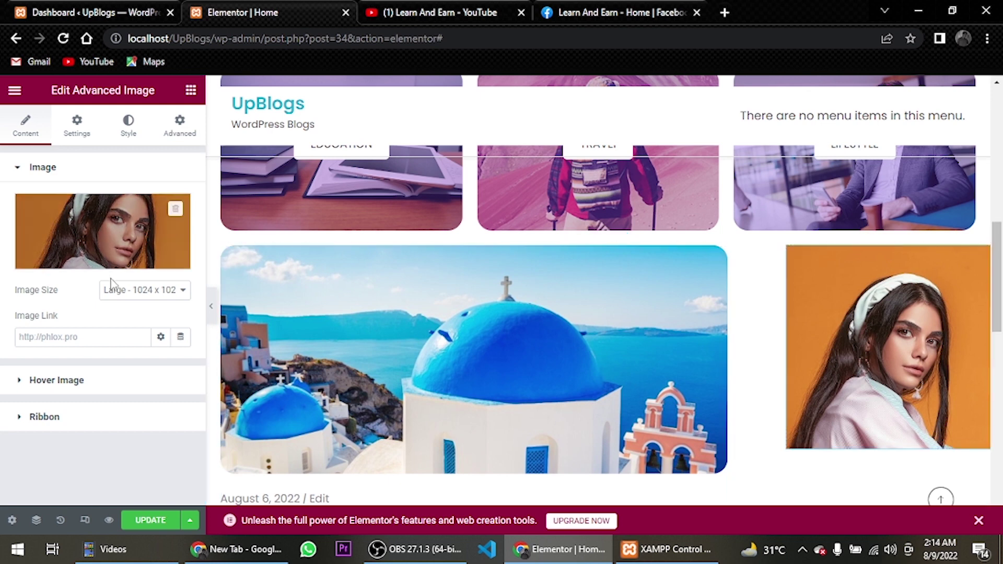
Use the full-size portrait with maximum width 50 and 50% corner rounding
click(162, 290)
click(162, 385)
click(142, 137)
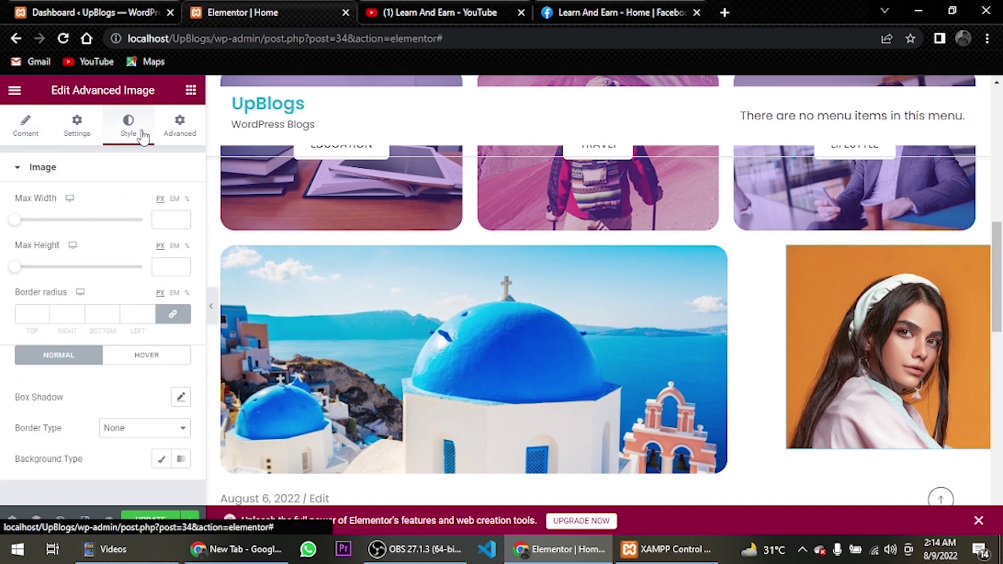
click(163, 218)
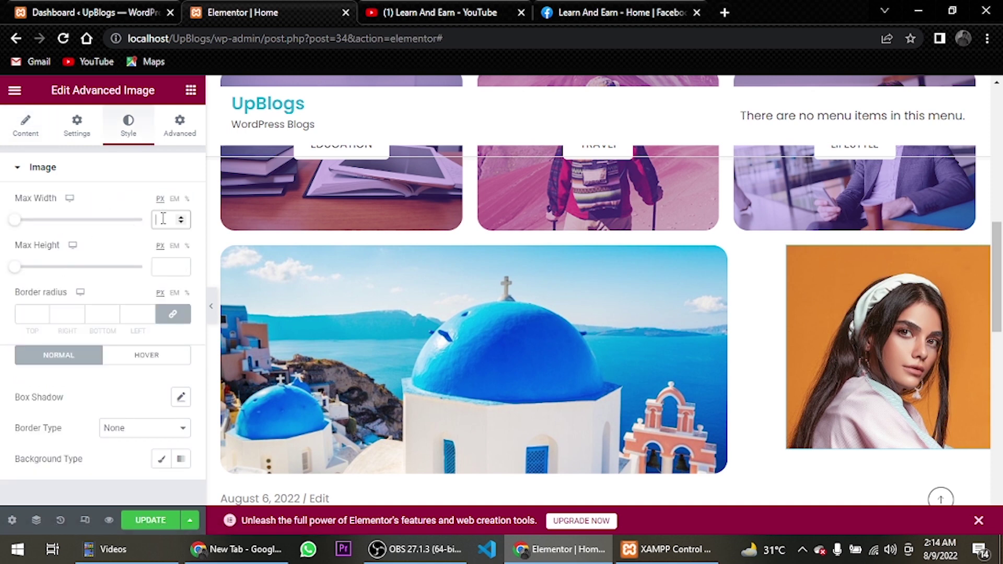
text(50)
click(187, 292)
click(41, 318)
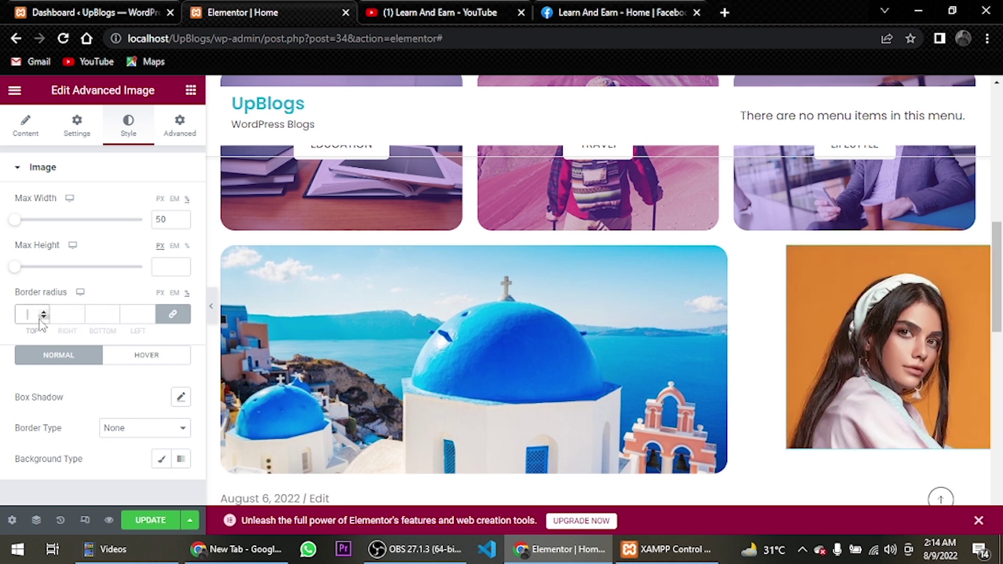
text(50)
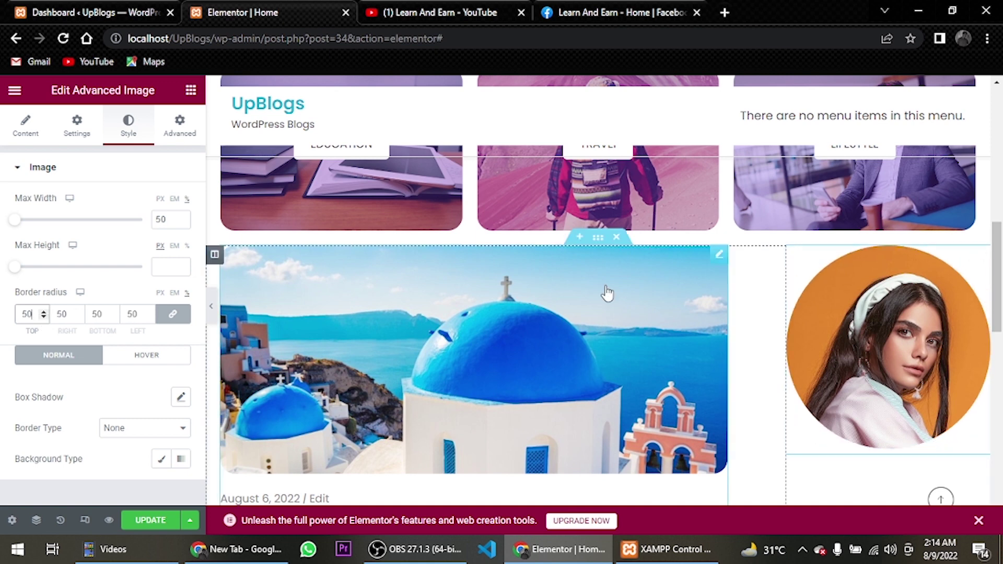
Reset the maximum width to 50, center the portrait, and save the page
scroll(614, 287, down, 1)
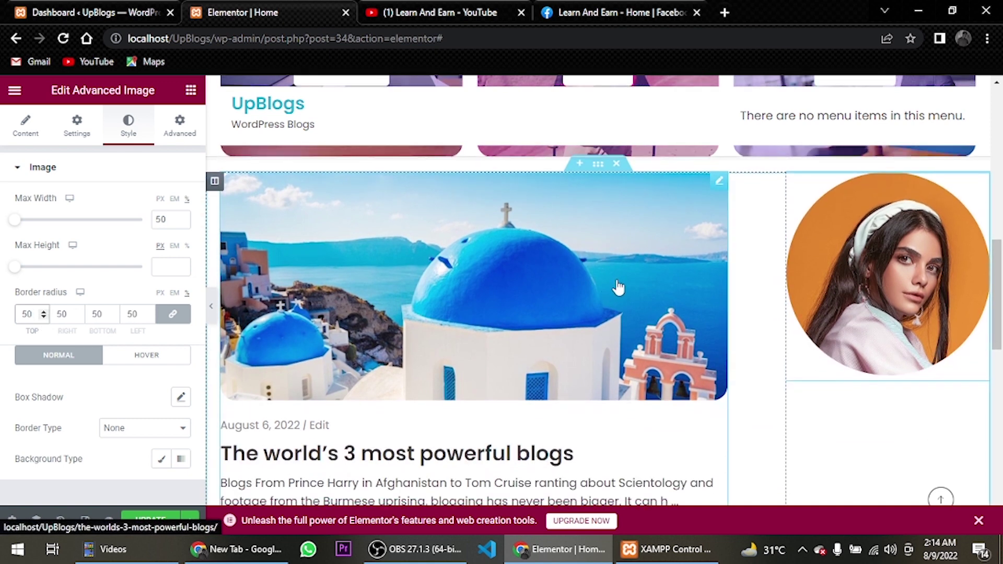
click(187, 215)
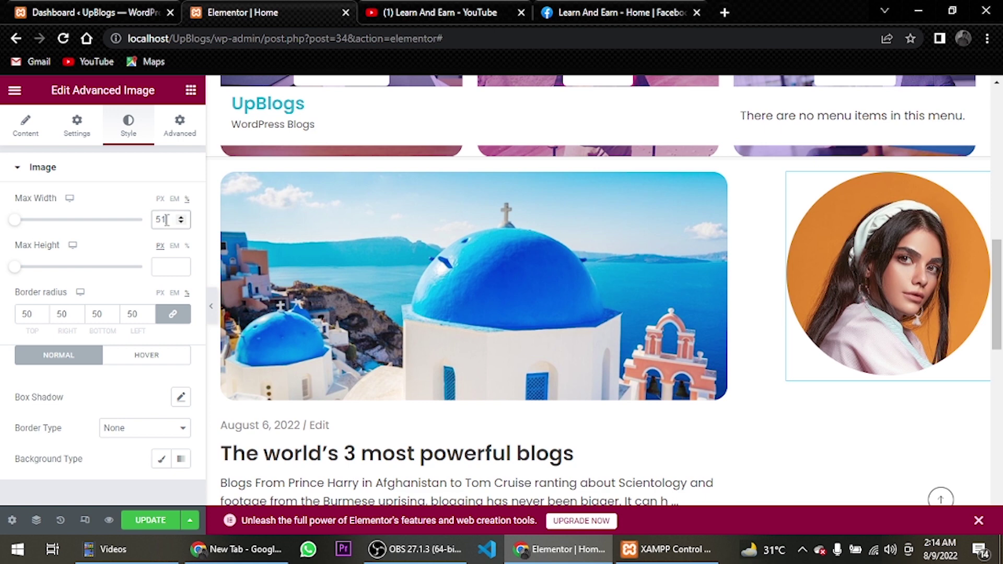
double_click(166, 220)
text(50)
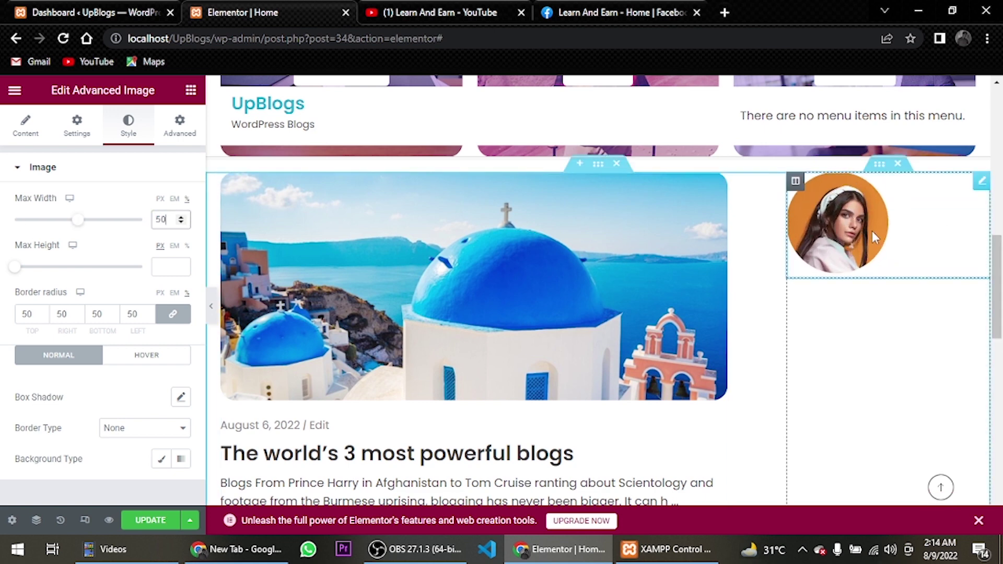
click(75, 129)
click(161, 229)
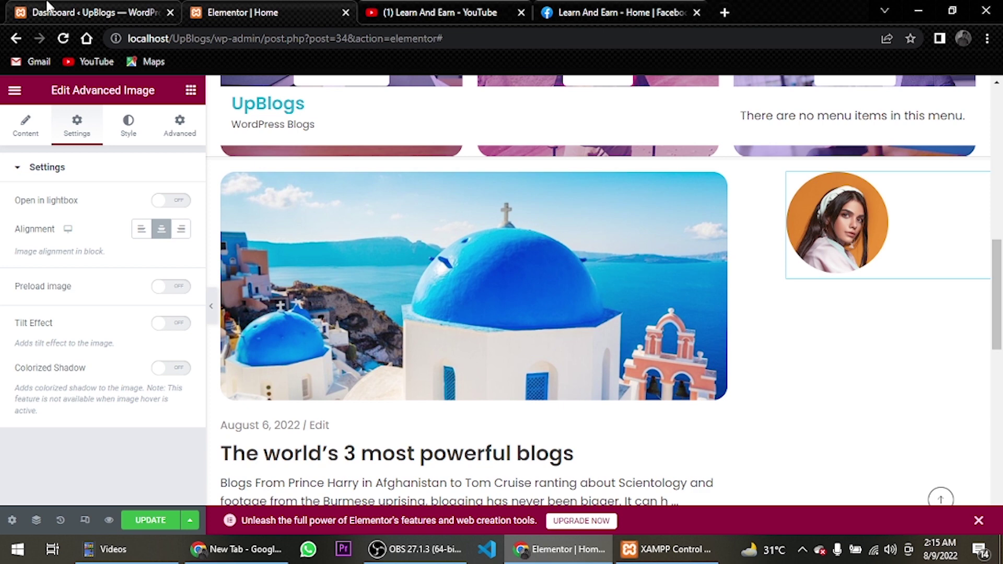
click(139, 522)
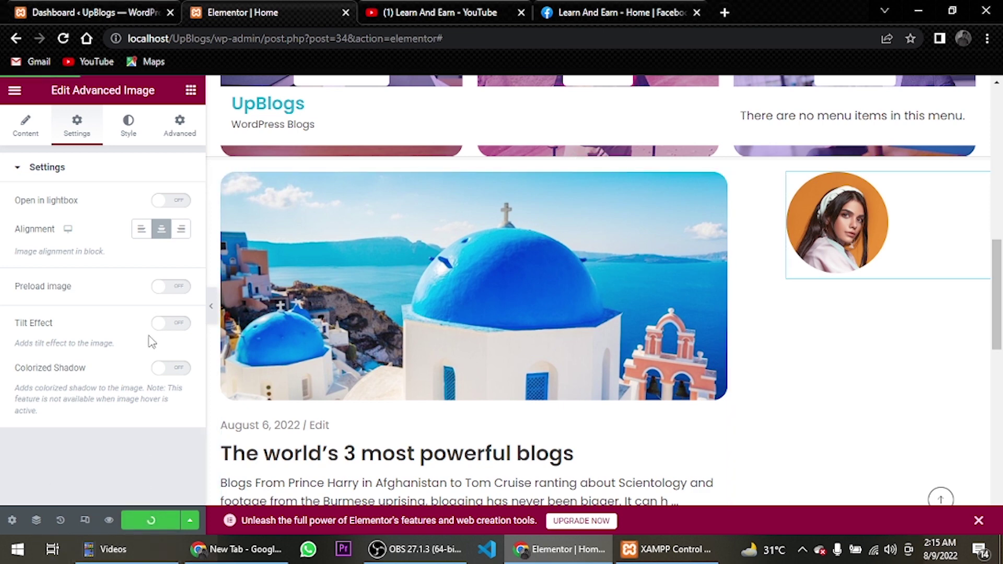
click(76, 10)
Open the live UpBlogs site from Visit Site in a new browser tab
mouse_move(51, 88)
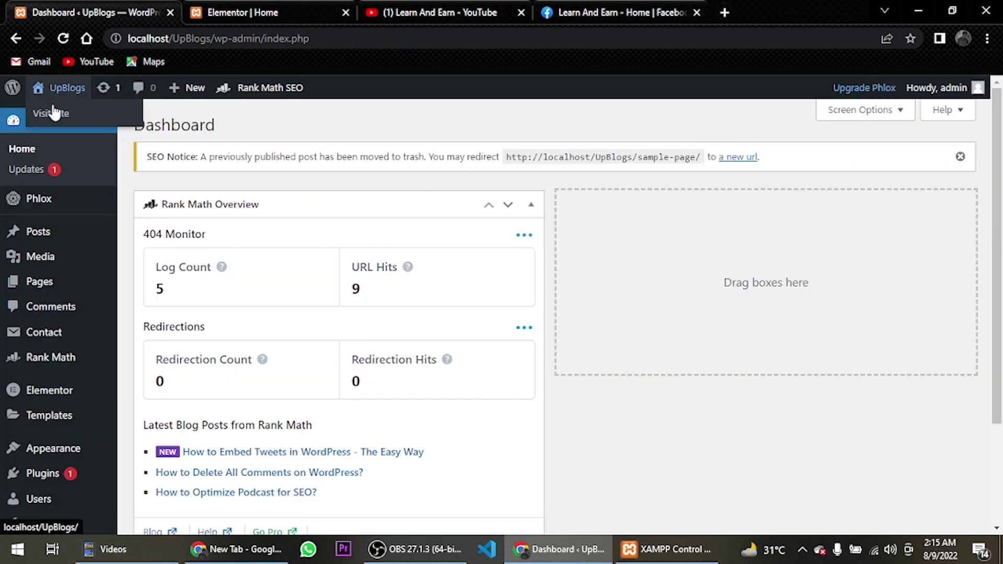
right_click(54, 111)
click(120, 116)
click(237, 10)
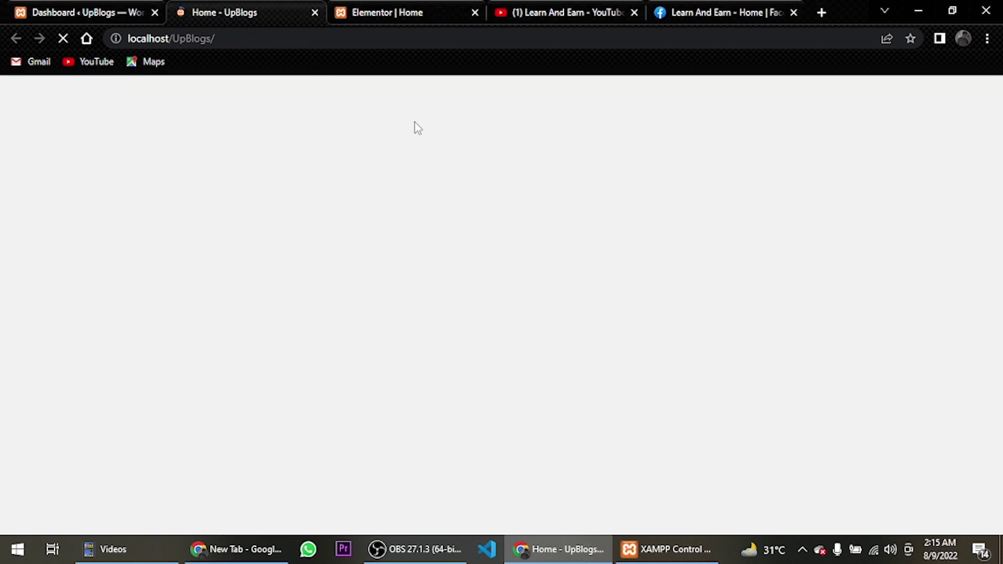
Inspect the profile image on the live homepage with developer tools
scroll(817, 356, down, 10)
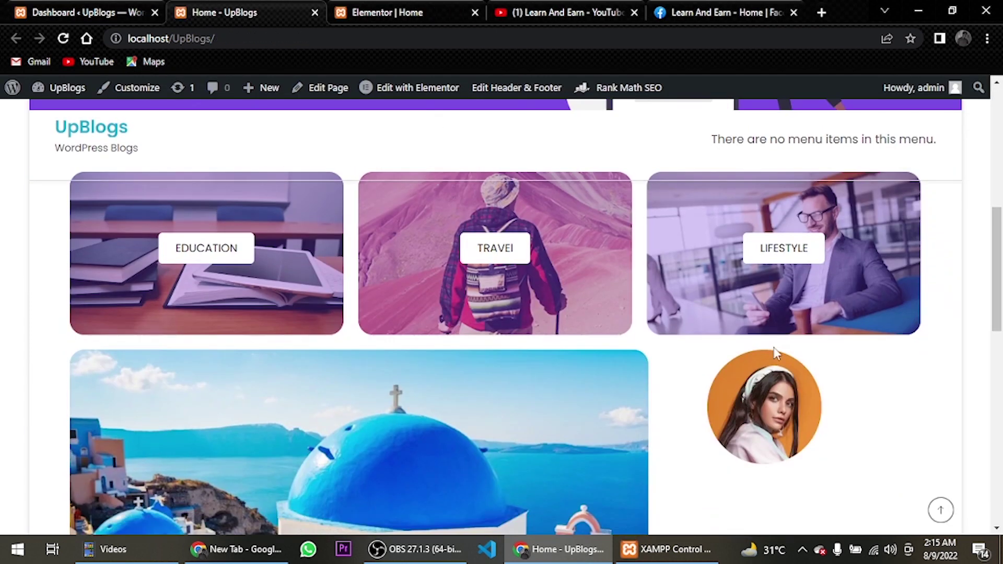
right_click(759, 233)
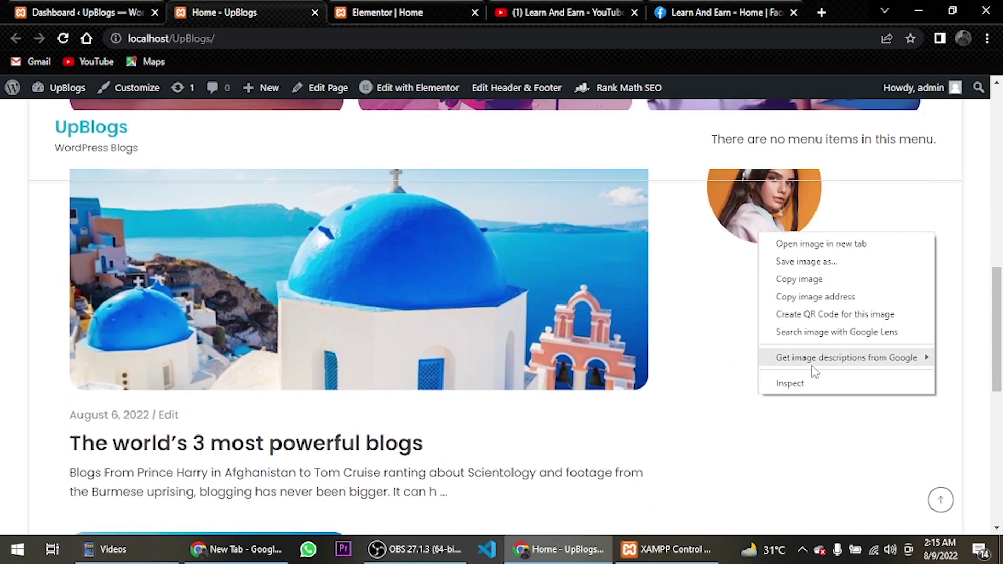
click(805, 384)
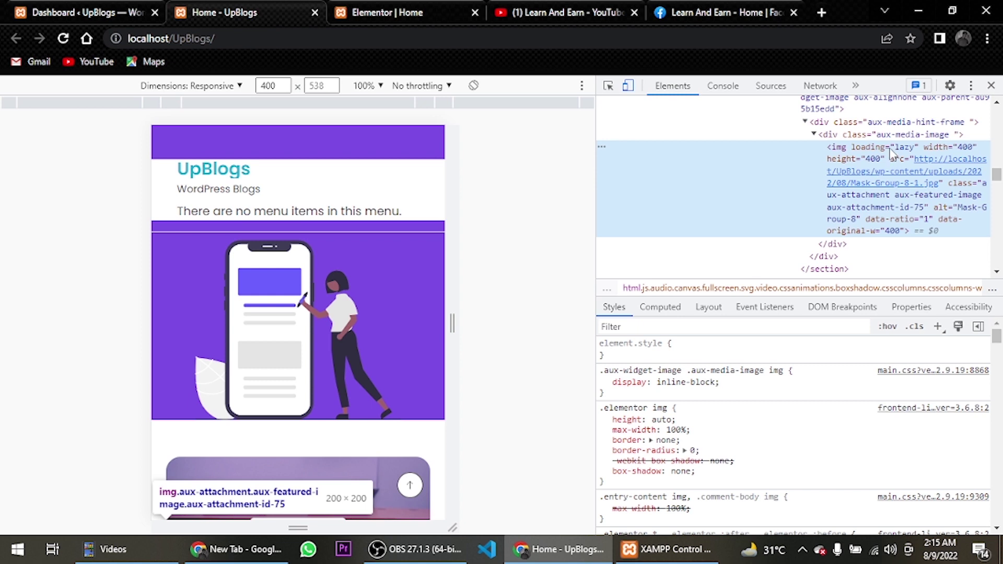
Add a DevTools rule giving div.aux-media-image margin: 0 auto, and copy it
click(934, 136)
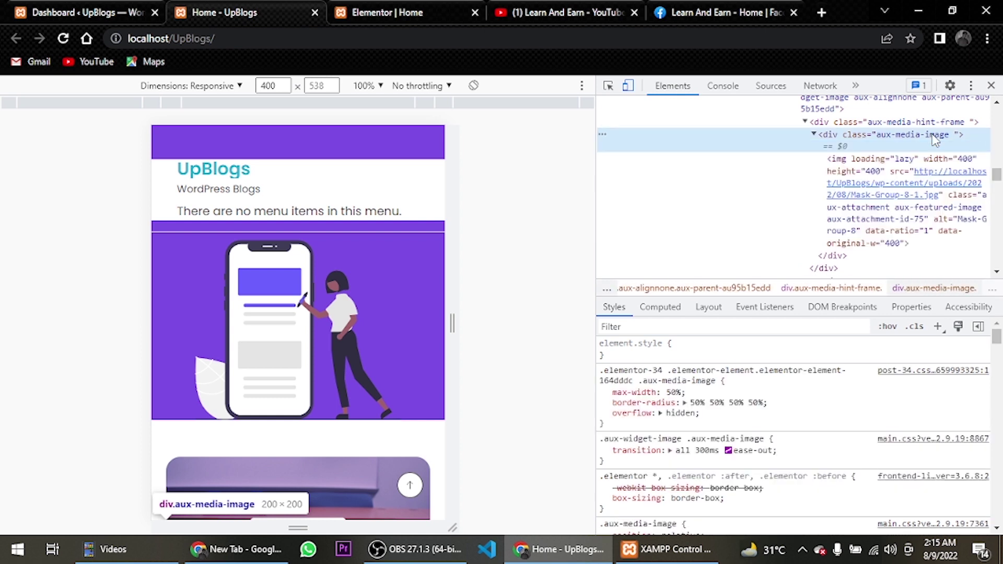
click(939, 328)
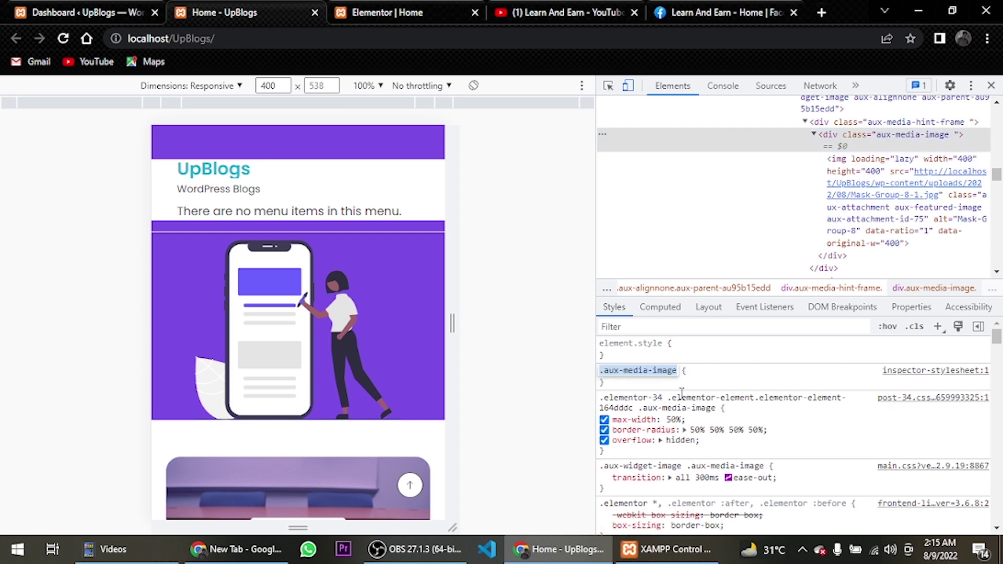
click(745, 373)
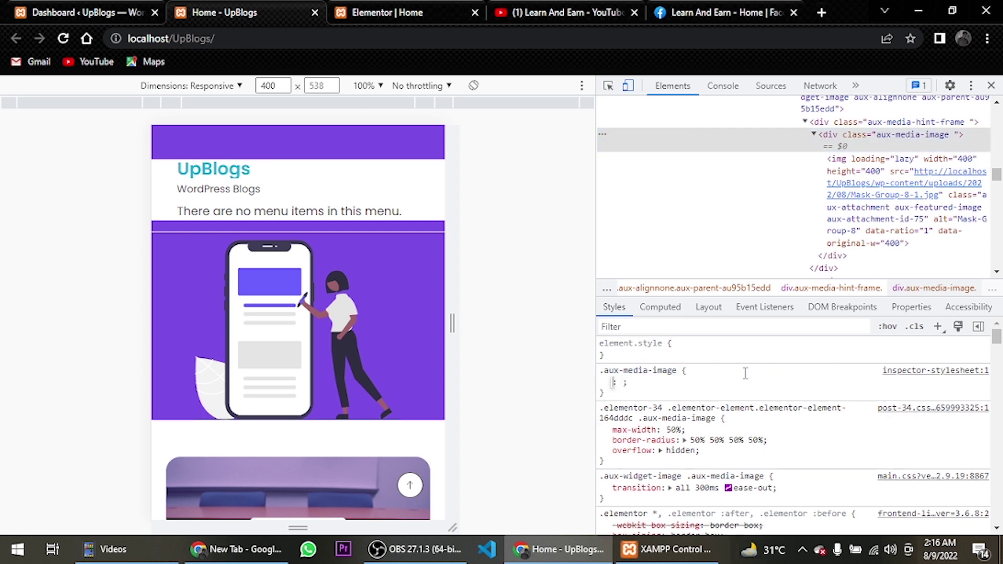
text(marg)
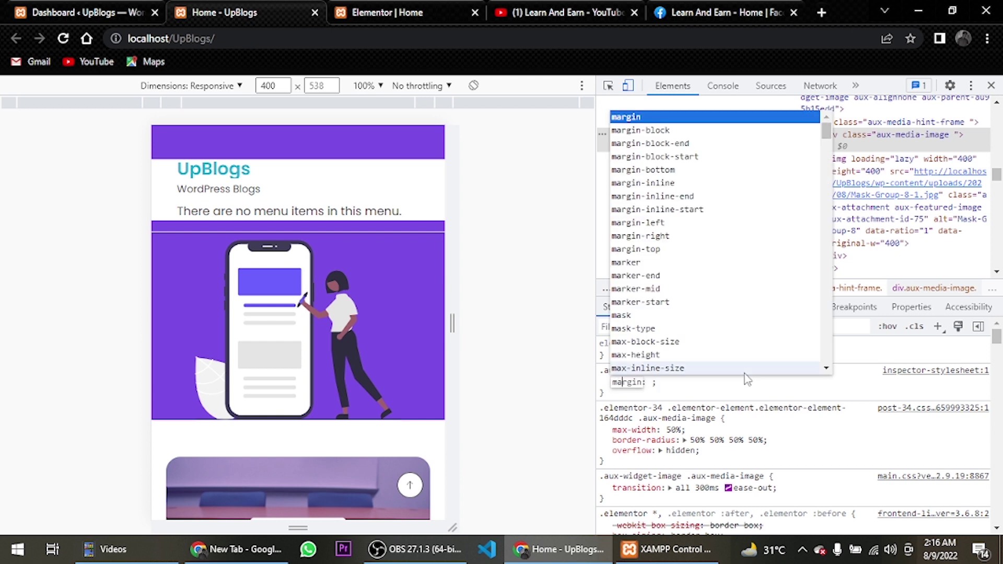
text(in)
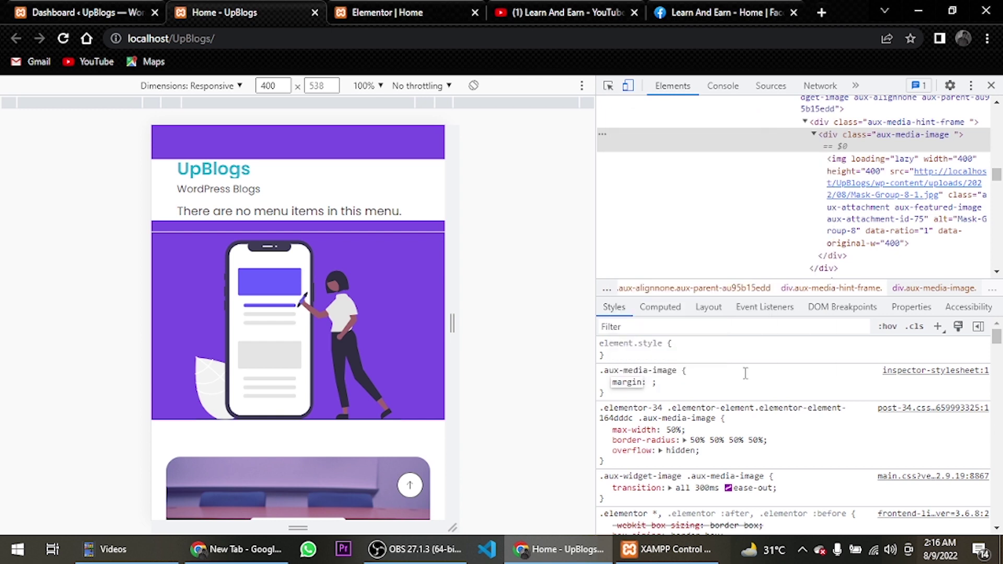
key(Tab)
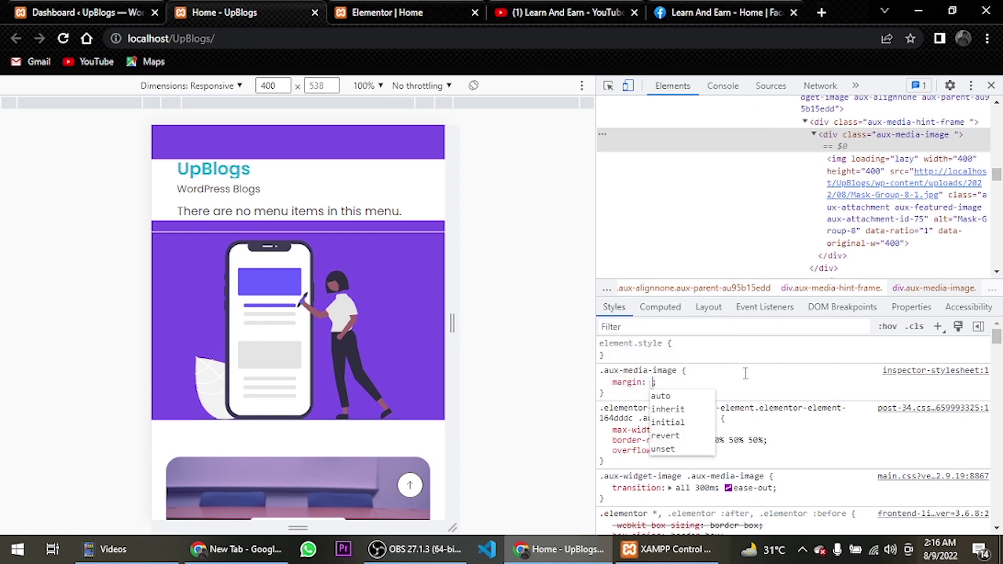
text(0)
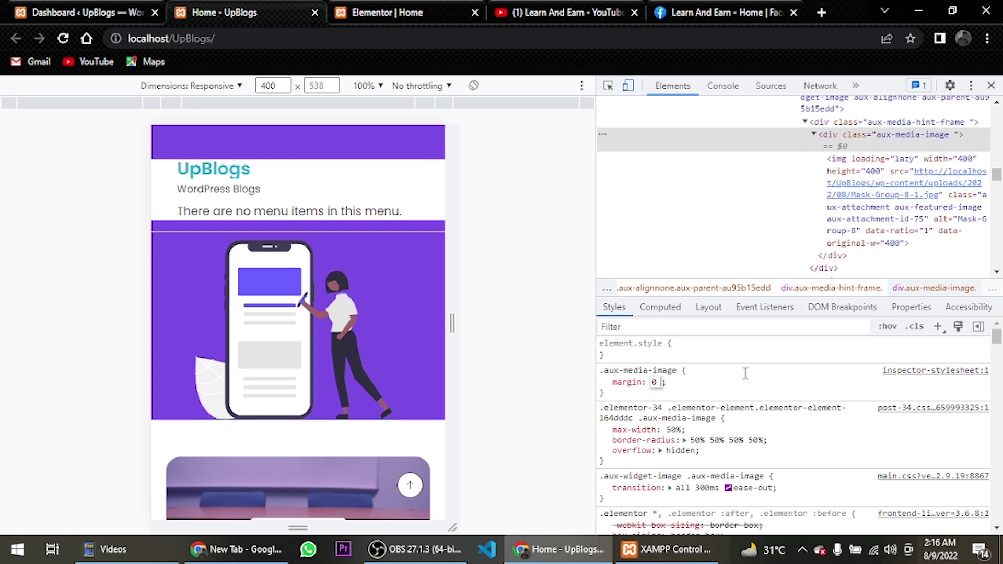
text( a)
key(Return)
drag(607, 397, 595, 369)
key(ctrl+c)
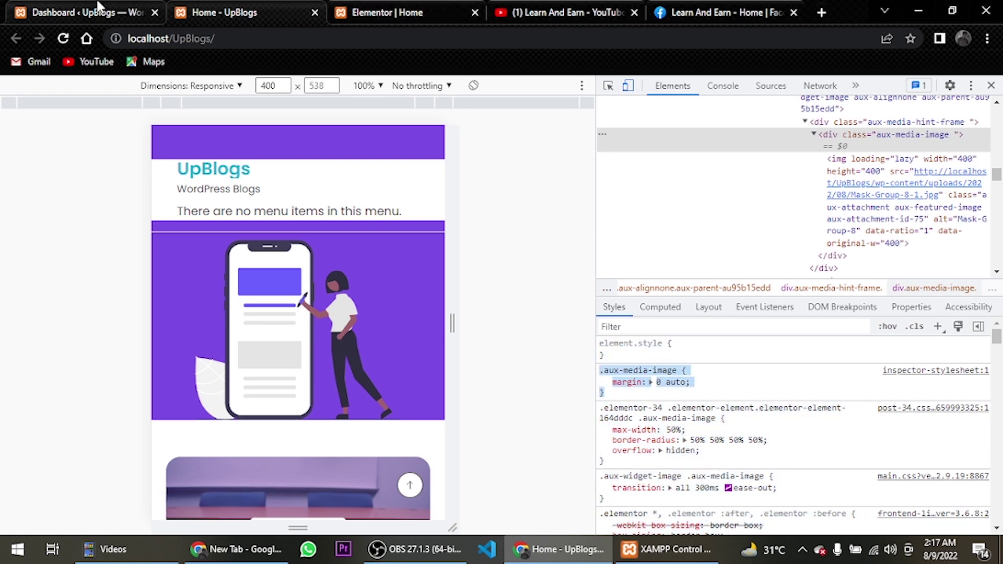
click(389, 11)
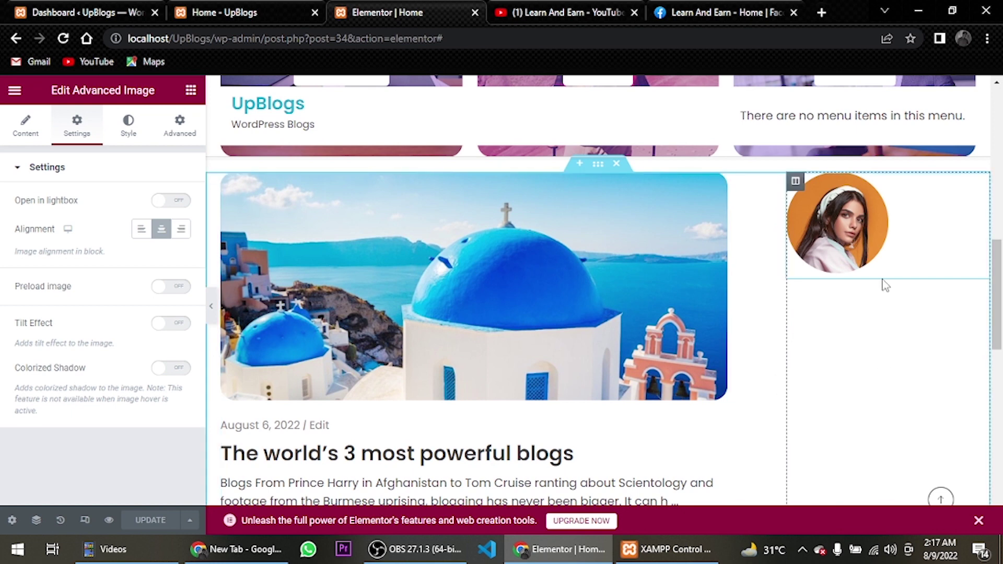
Paste .aux-media-image { margin: 0 auto; } into the image widget's Custom CSS and update
click(179, 125)
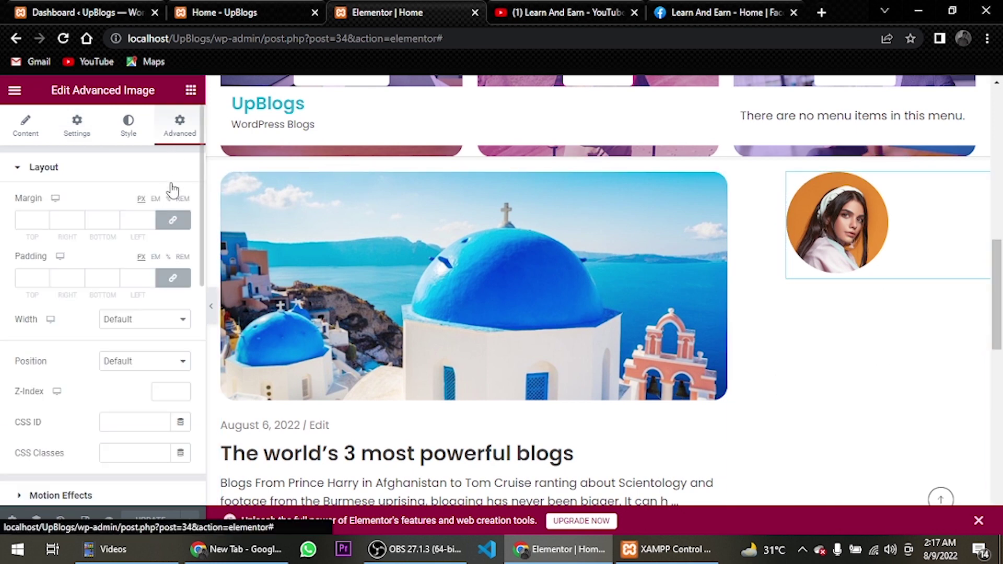
scroll(133, 321, down, 8)
click(99, 491)
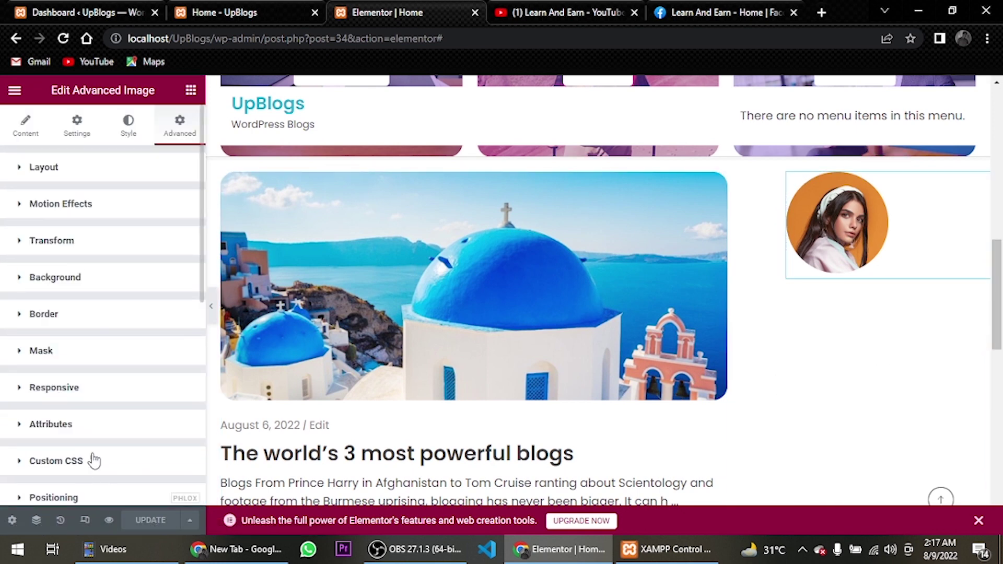
click(82, 391)
key(ctrl+v)
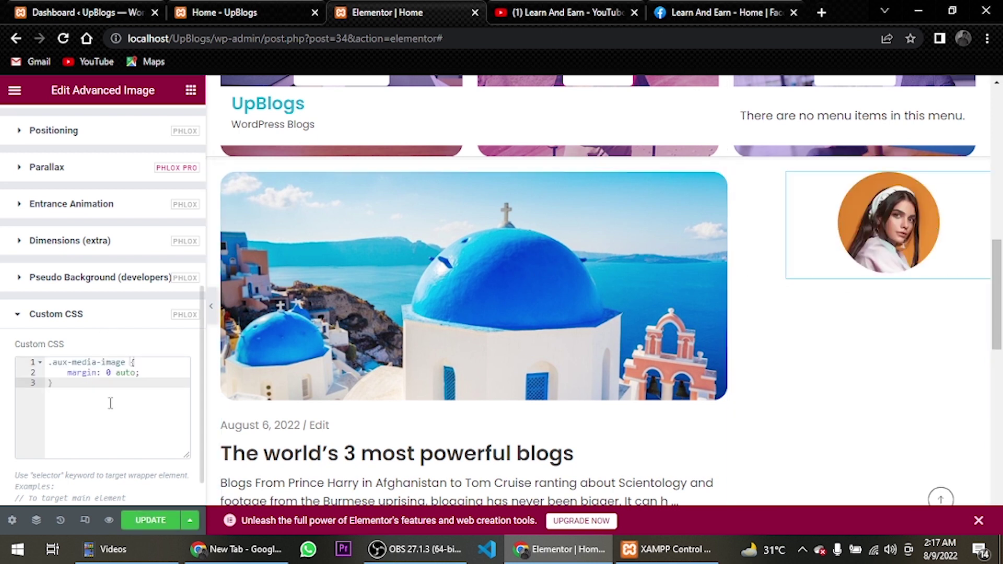
click(149, 521)
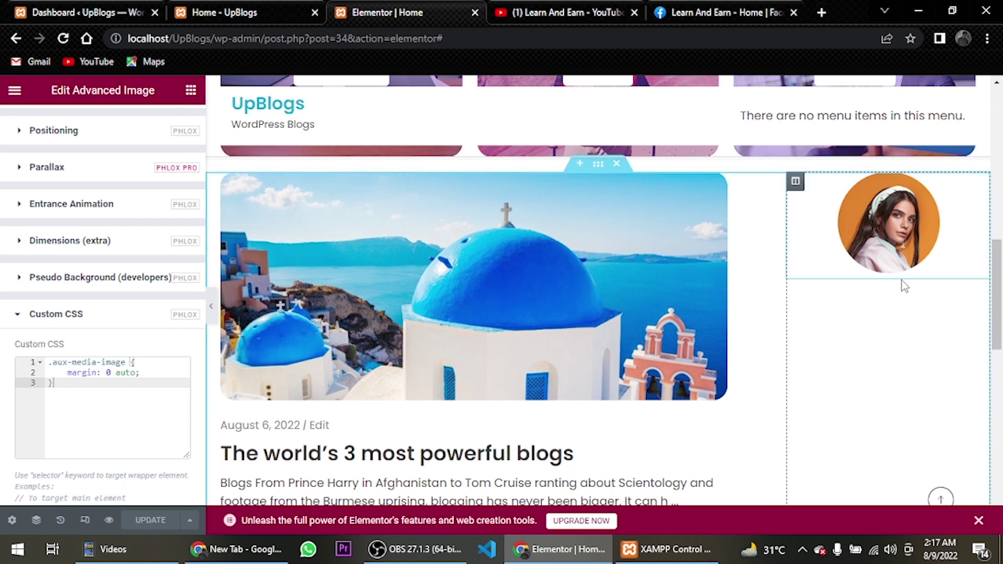
Search the widget library for 'moder' to list the Modern widgets
click(191, 91)
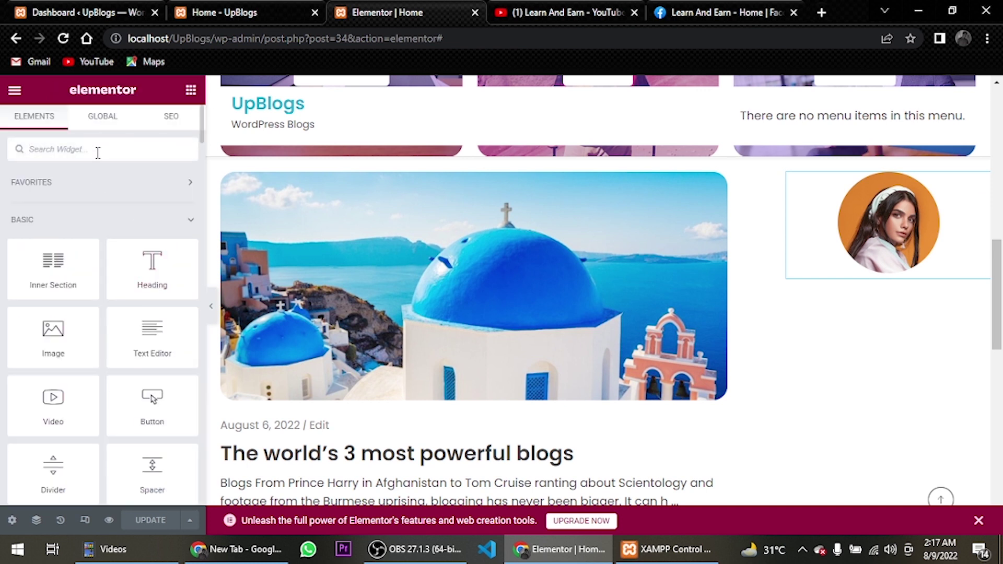
text(moder)
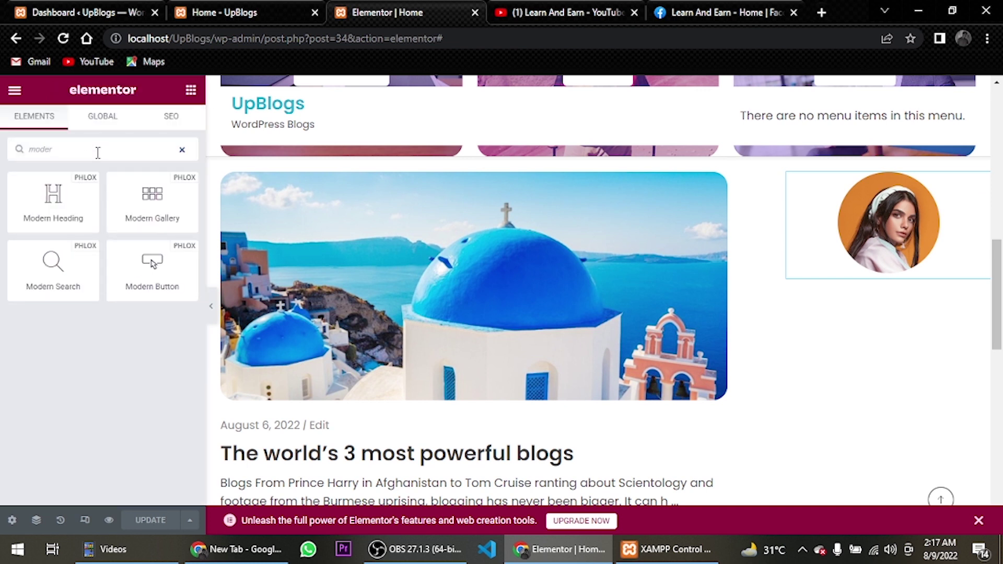
Drop a Modern Heading under the portrait and replace its title with the author's name
drag(53, 198, 895, 277)
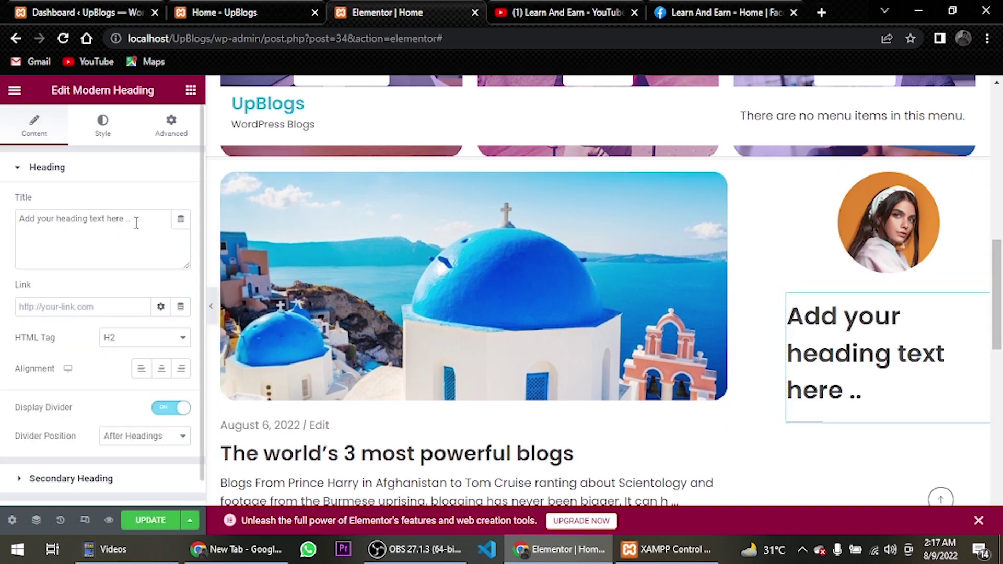
drag(136, 223, 3, 229)
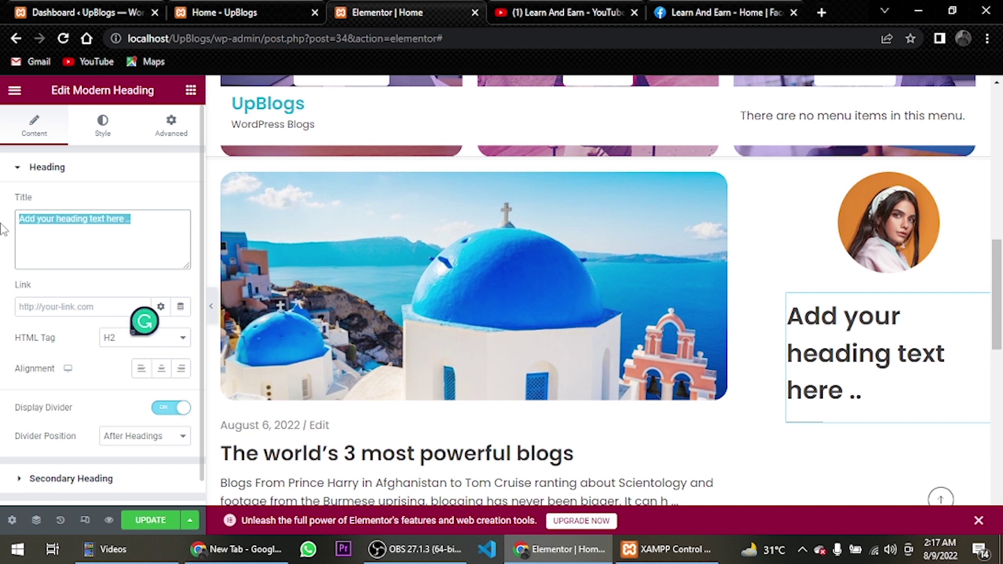
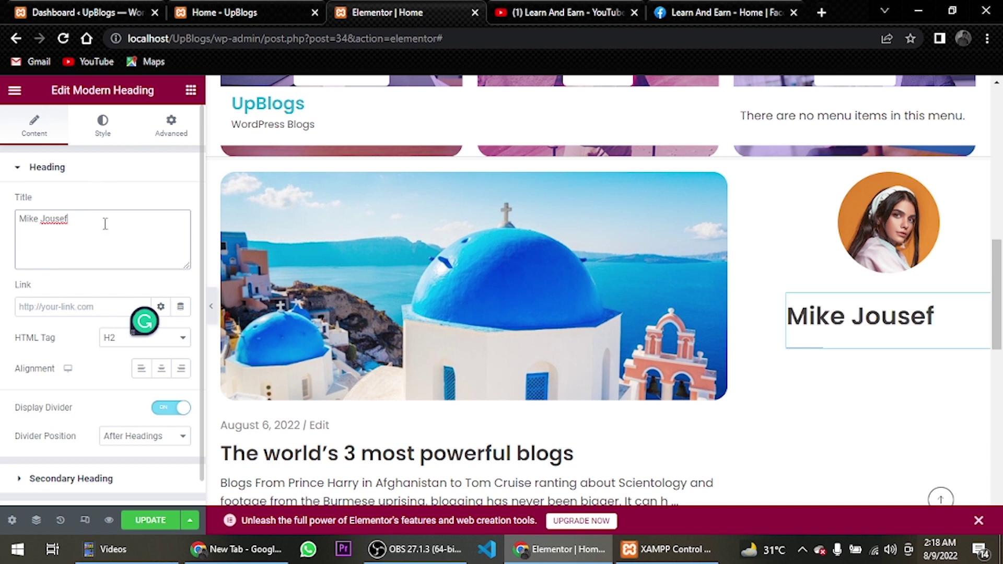
Set the Modern Heading title colour to pure black (#000000)
click(126, 128)
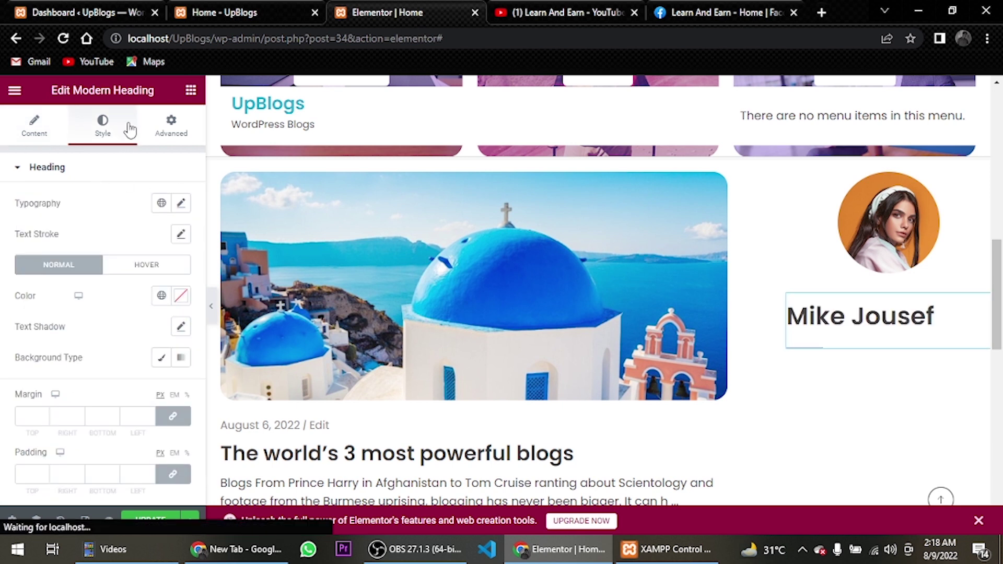
click(180, 296)
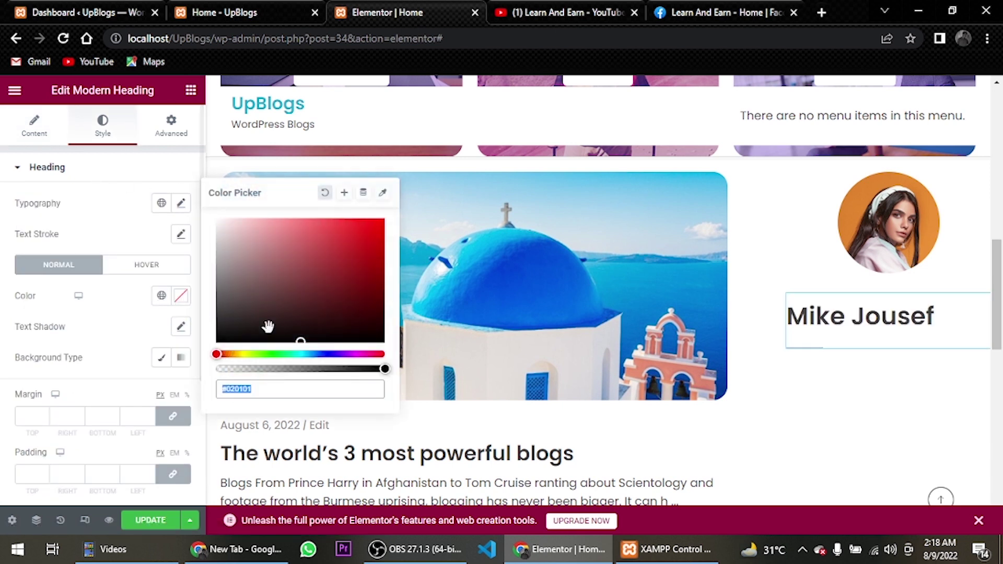
click(302, 341)
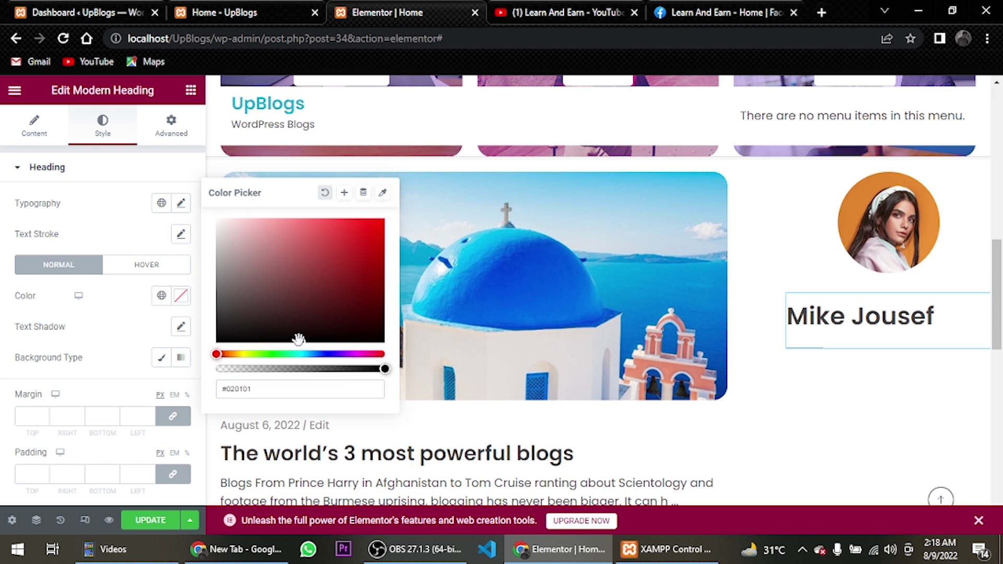
mouse_move(294, 339)
mouse_down()
mouse_move(217, 333)
mouse_move(190, 359)
mouse_up()
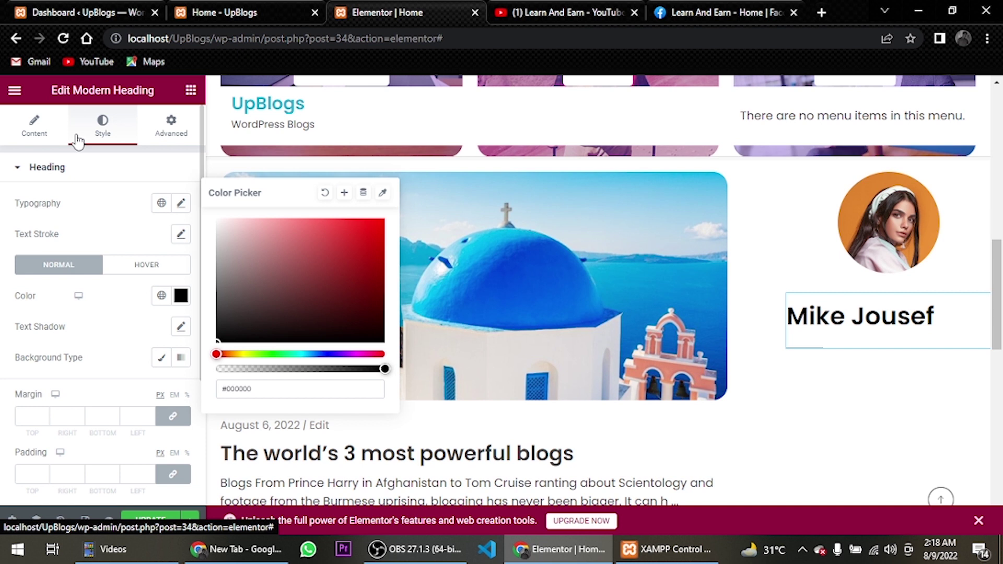
click(34, 128)
scroll(63, 298, down, 1)
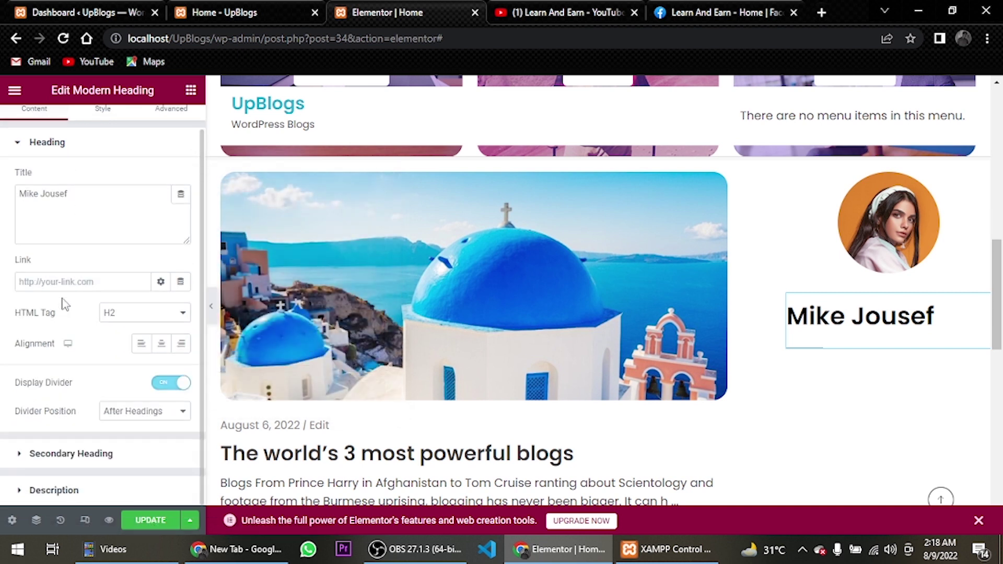
Enter PHOTOGRAPHER & BLOGGER as the secondary heading's before-text
click(63, 454)
click(70, 260)
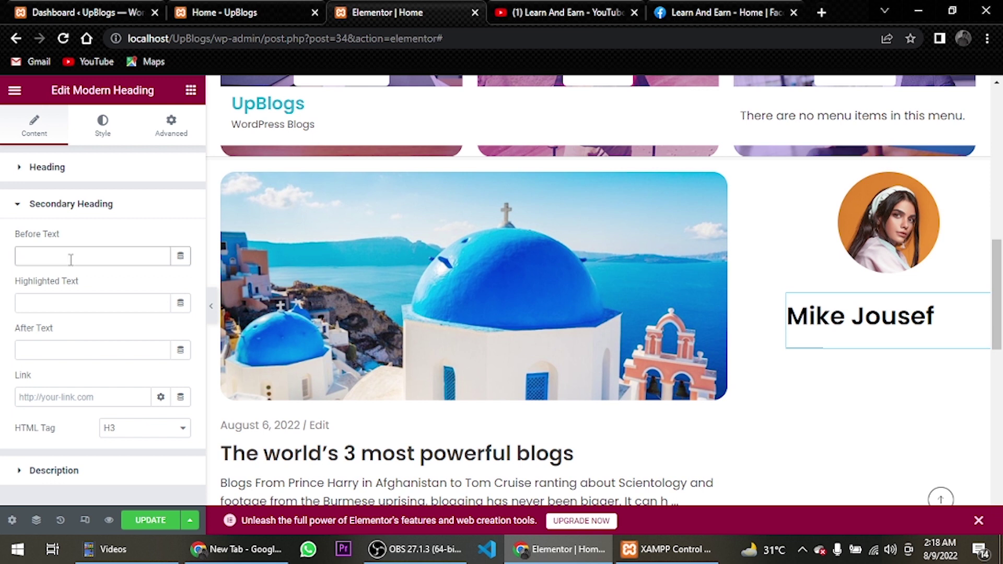
text(Photo)
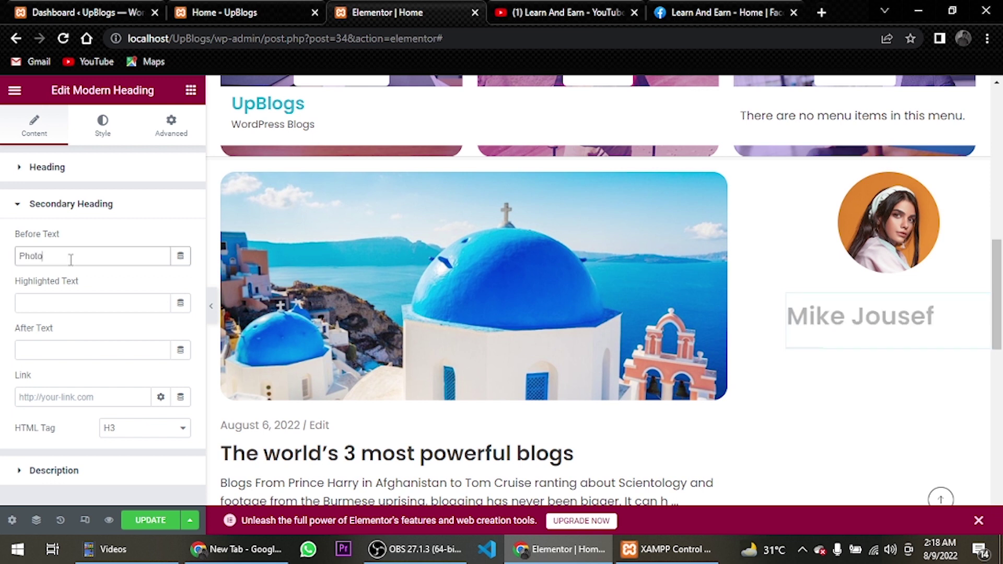
text(g)
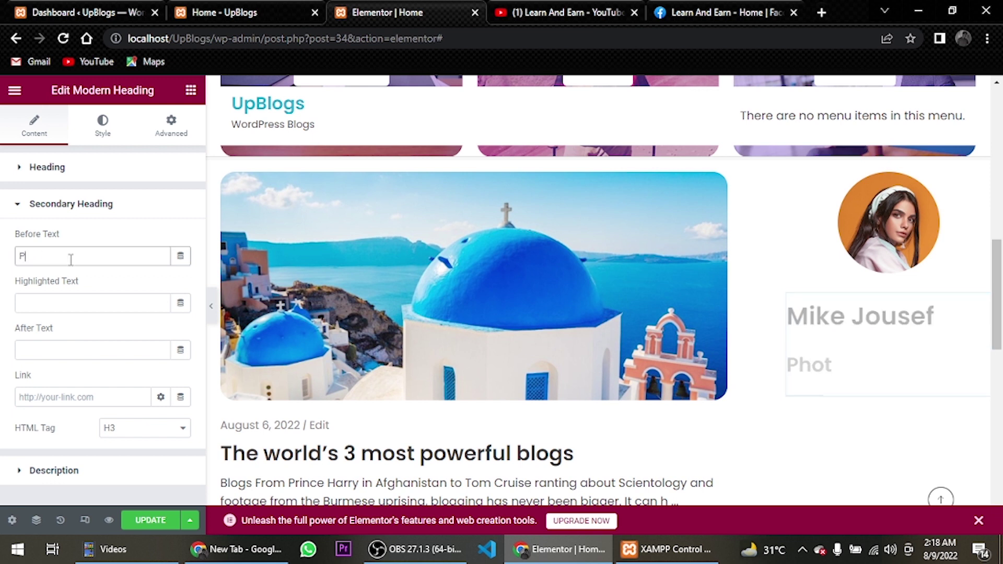
text(HOTOGRAPHER & BLOGGER)
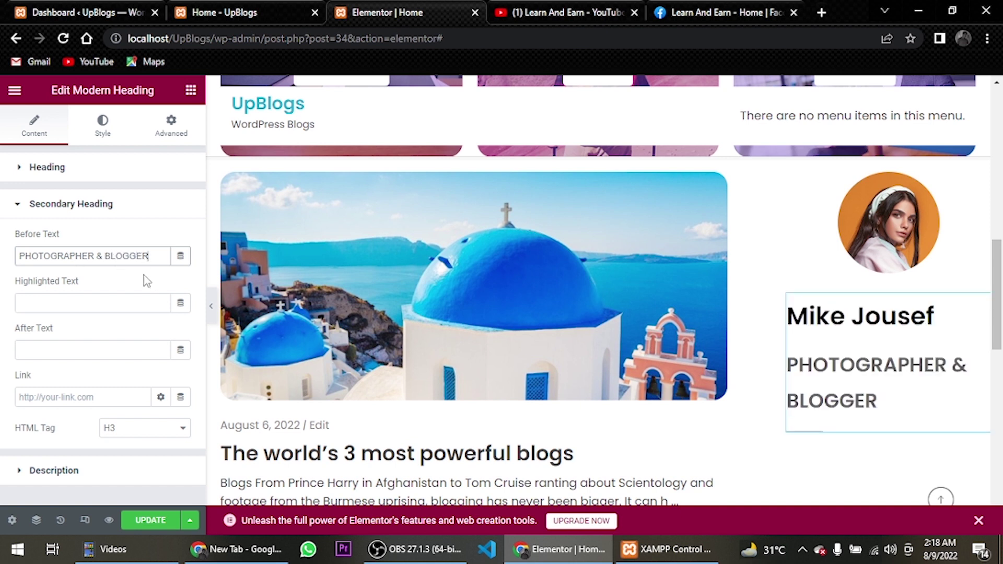
Type the description 'Did you come here for something in particular or just general Riker-bashing?…'
click(68, 470)
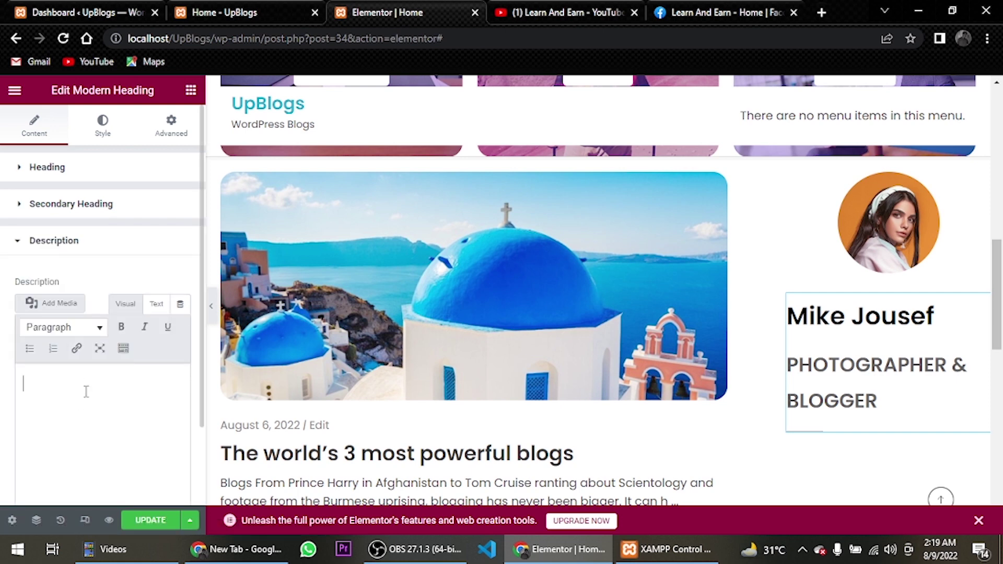
text(Did)
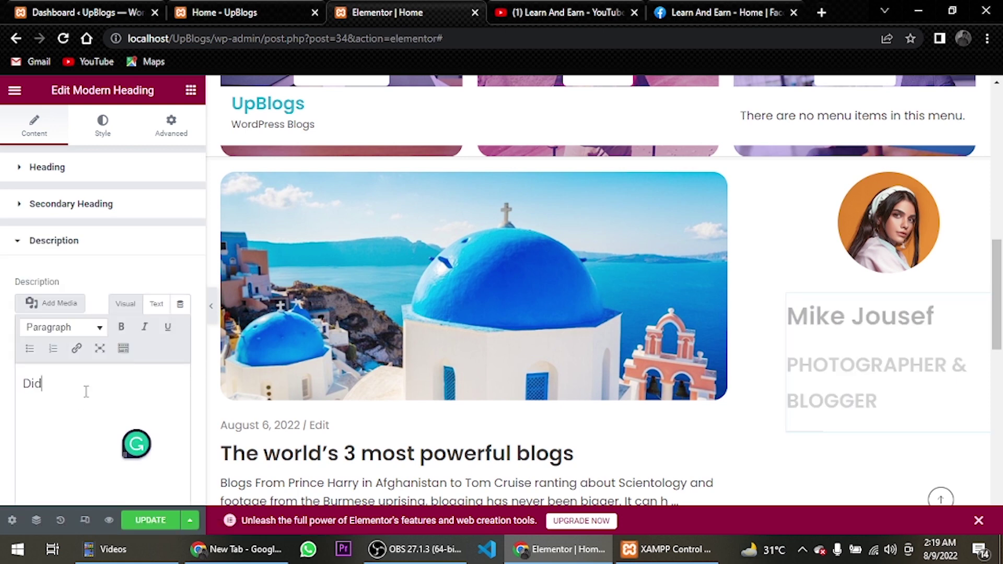
text( you come here for something in)
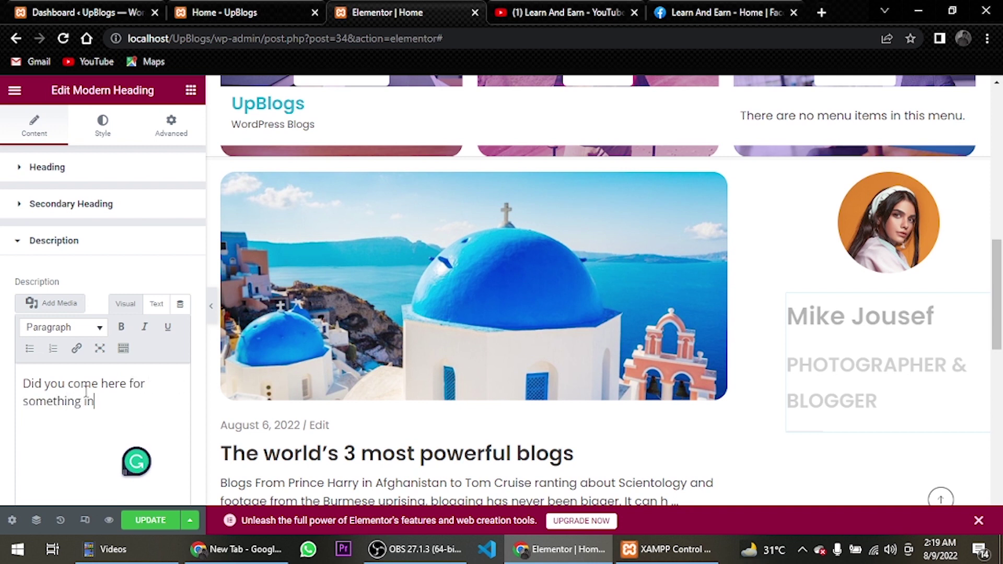
text( particular or just )
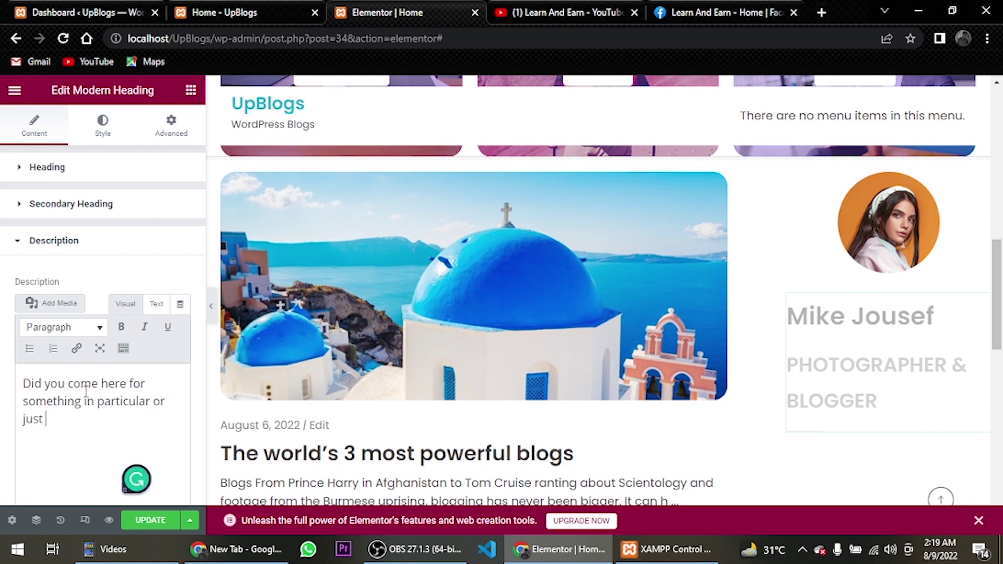
text(general Rik)
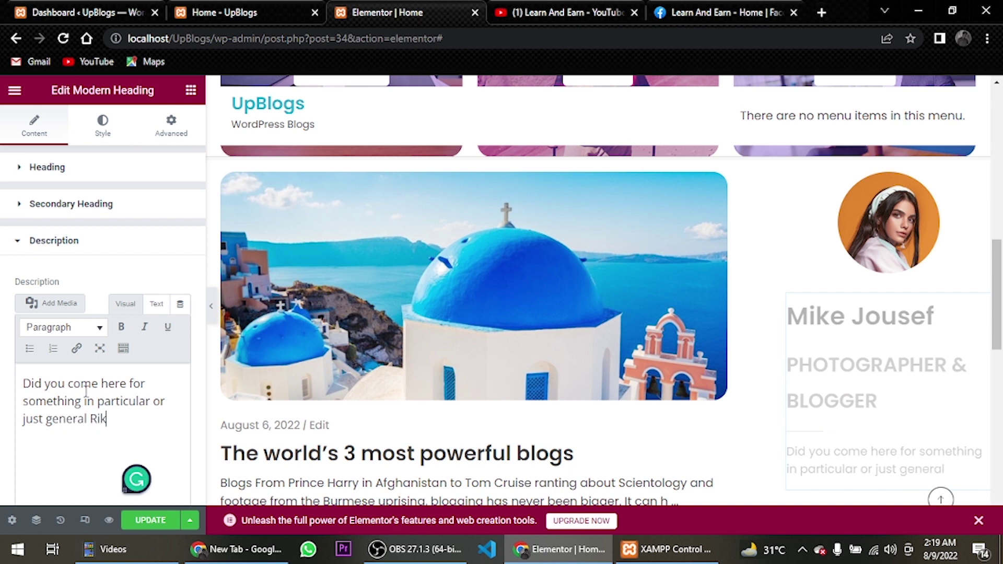
text(er-bashing)
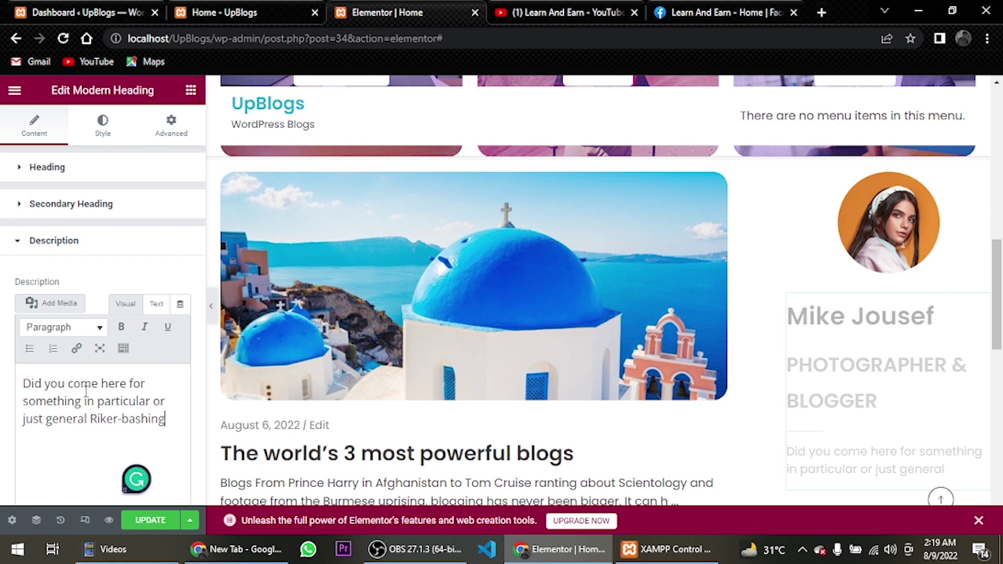
text(? And blo)
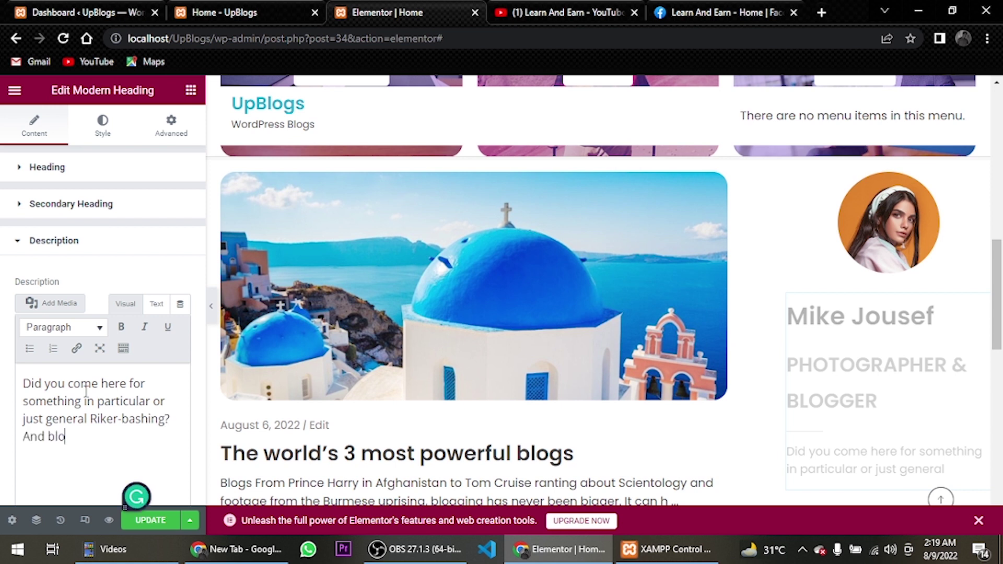
text(wing into)
scroll(458, 266, down, 3)
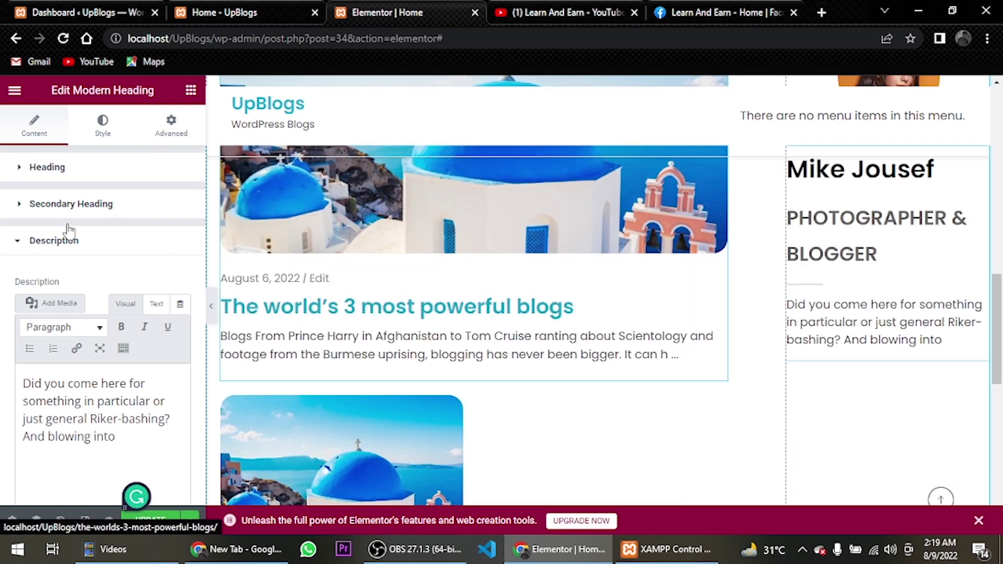
Centre-align the Modern Heading's name, PHOTOGRAPHER & BLOGGER subtitle and description, then show its Style options
click(81, 173)
click(161, 369)
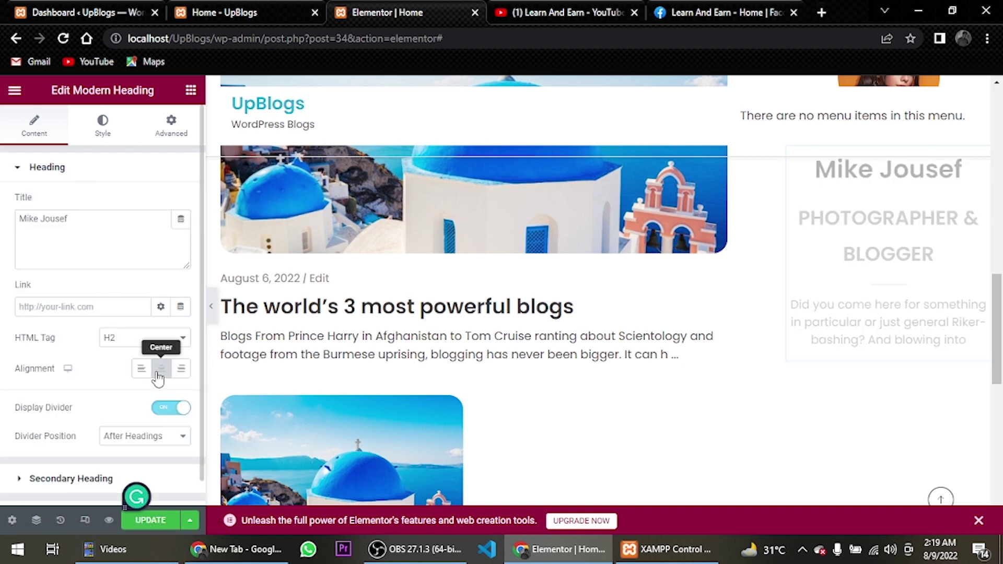
click(116, 129)
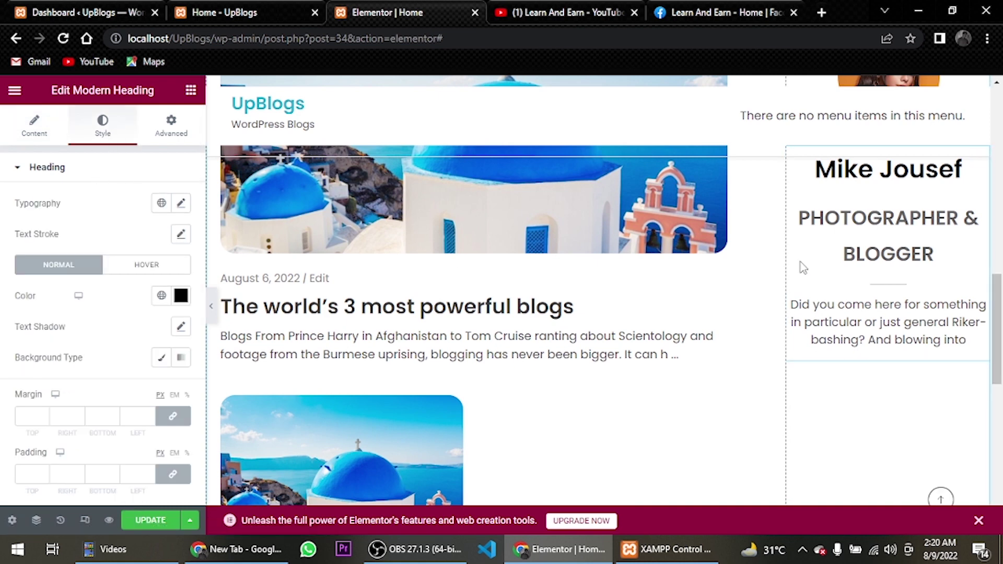
scroll(800, 262, up, 3)
scroll(832, 268, down, 2)
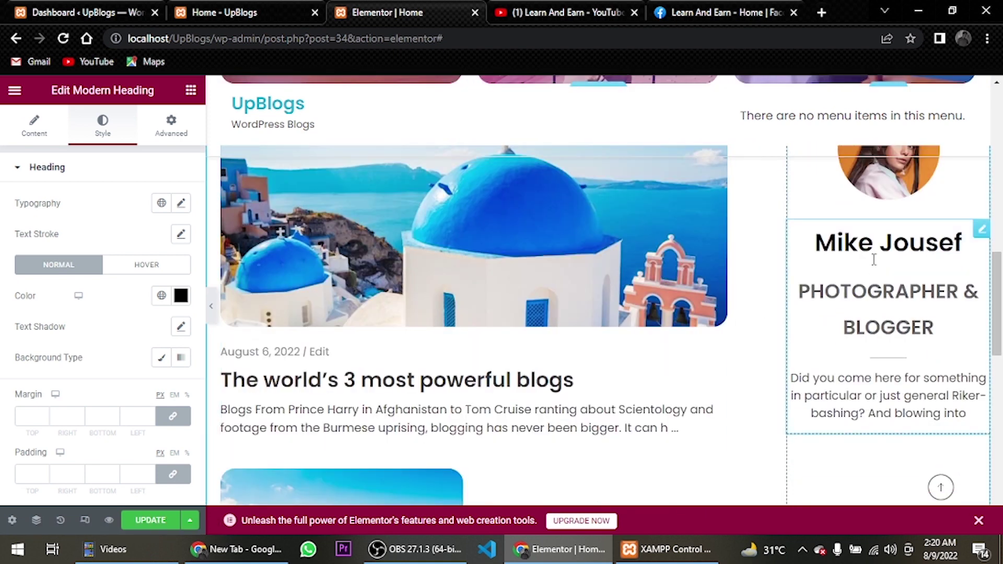
Set the name's typography to size 20 px, Bold weight and 1.3 em line height
click(180, 206)
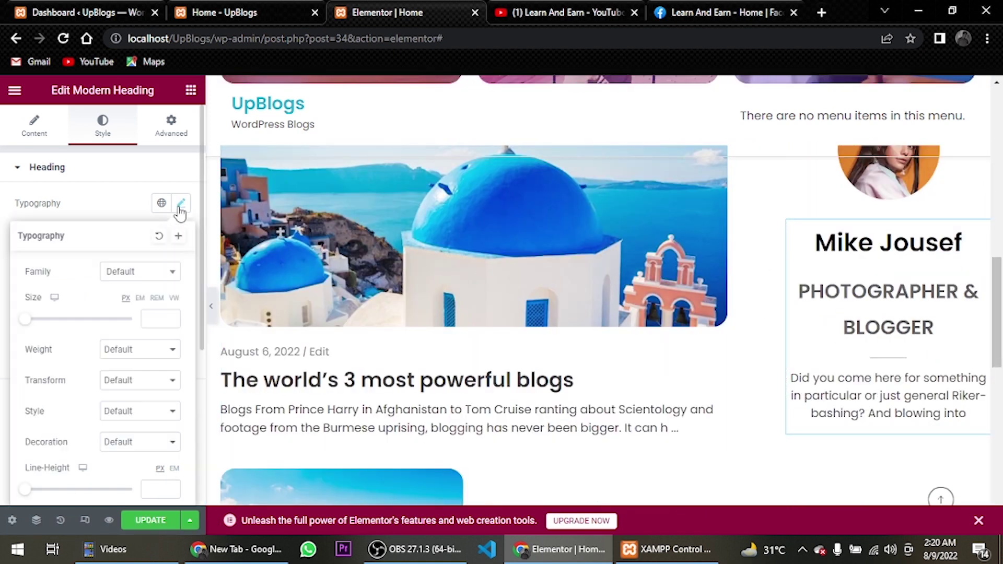
click(167, 320)
text(20)
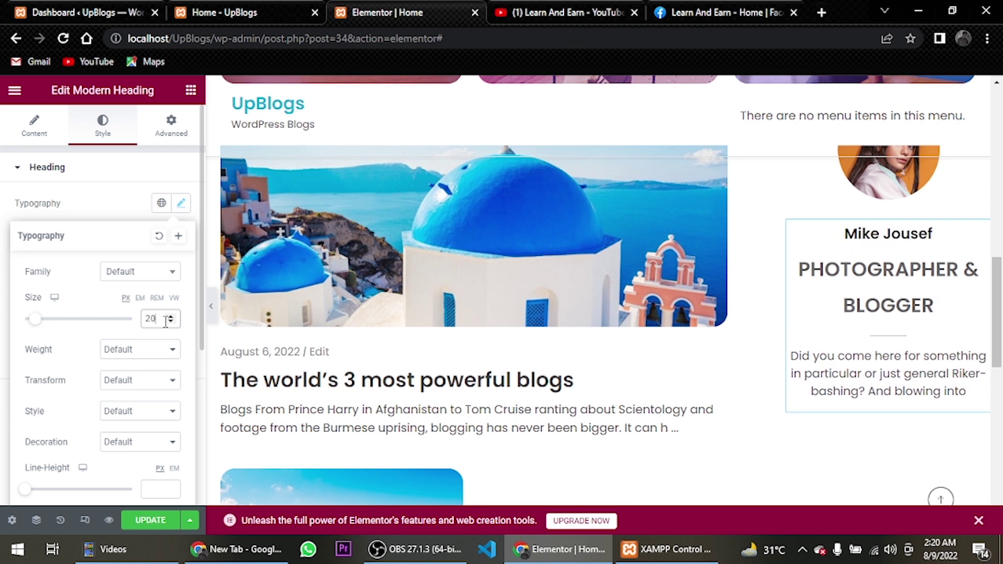
click(113, 350)
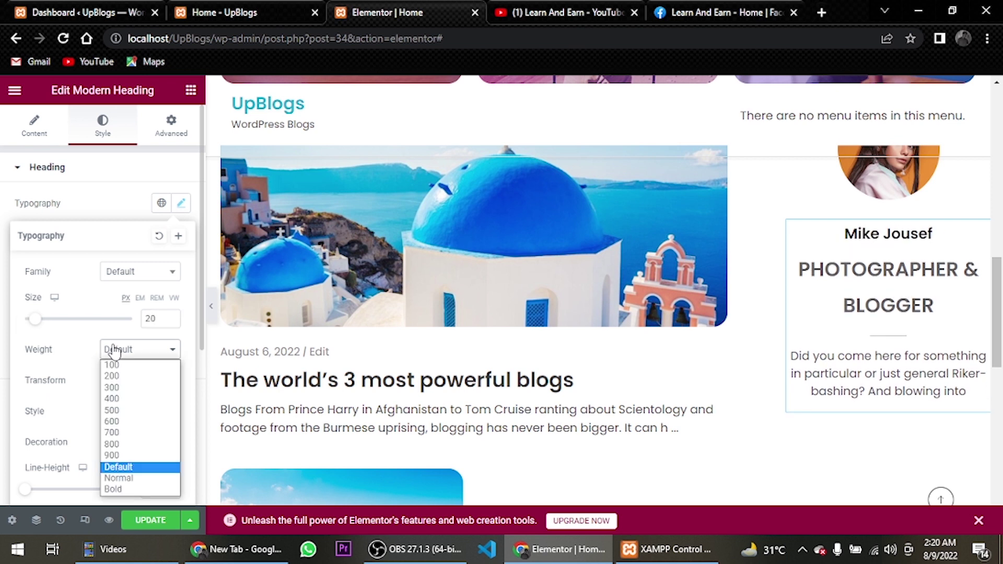
click(112, 490)
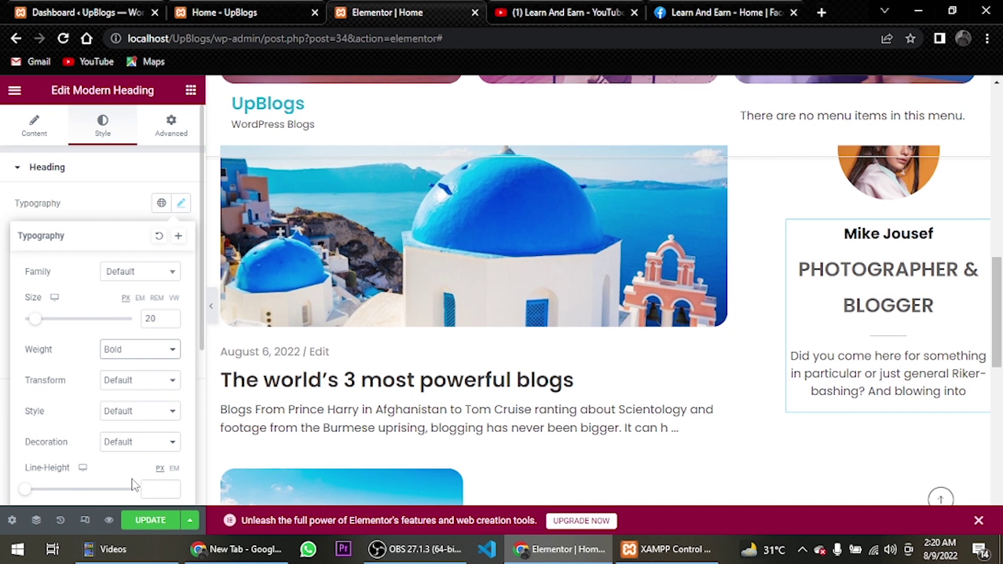
scroll(130, 478, down, 3)
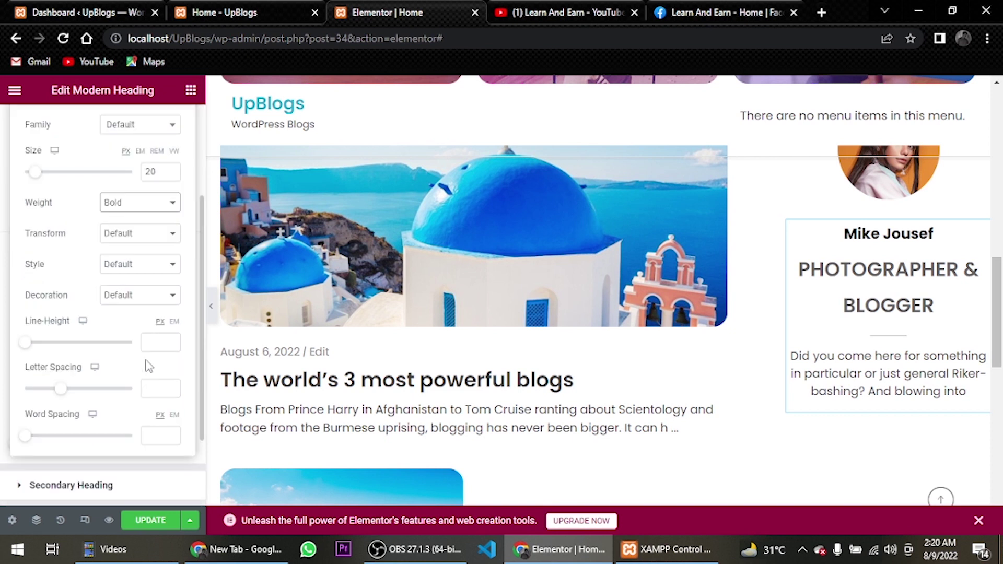
click(159, 344)
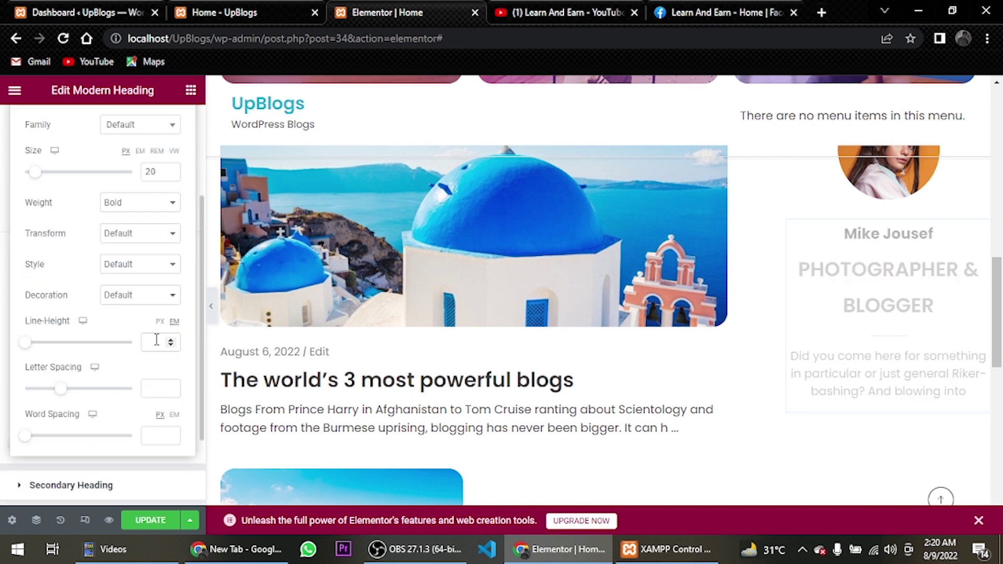
text(1.3)
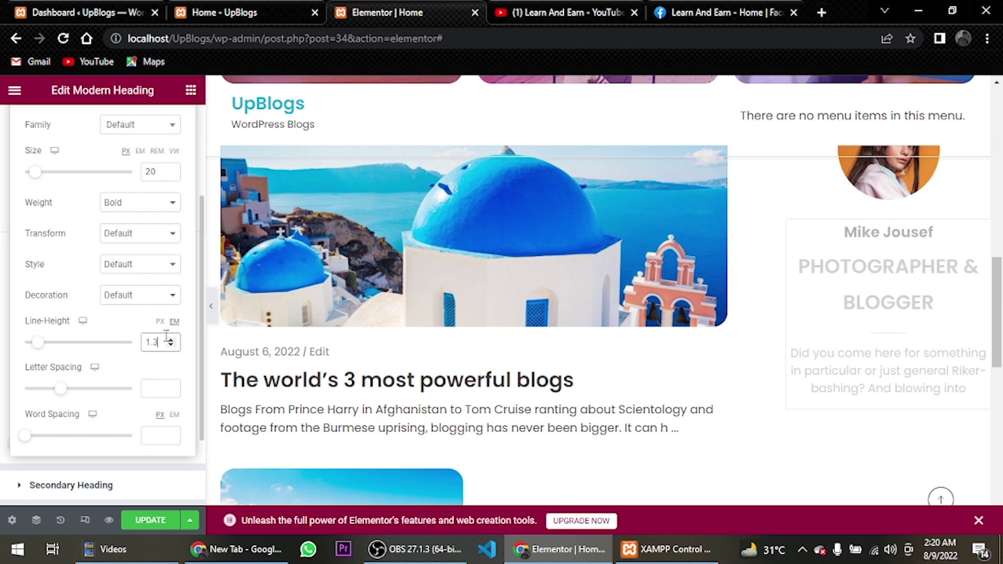
key(Escape)
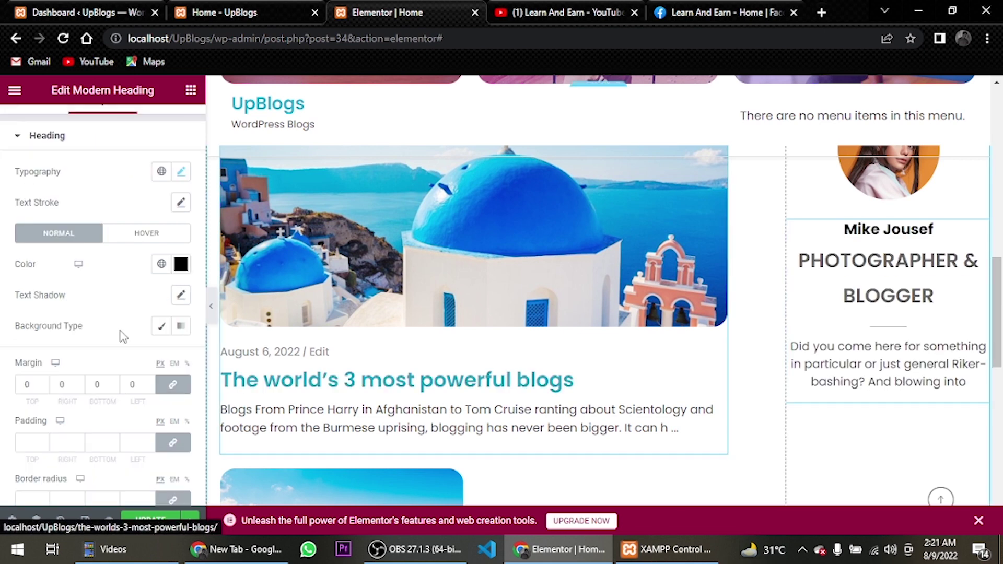
Unlink the heading's margin sides and set the top margin to 20, leaving the others at 0
click(168, 387)
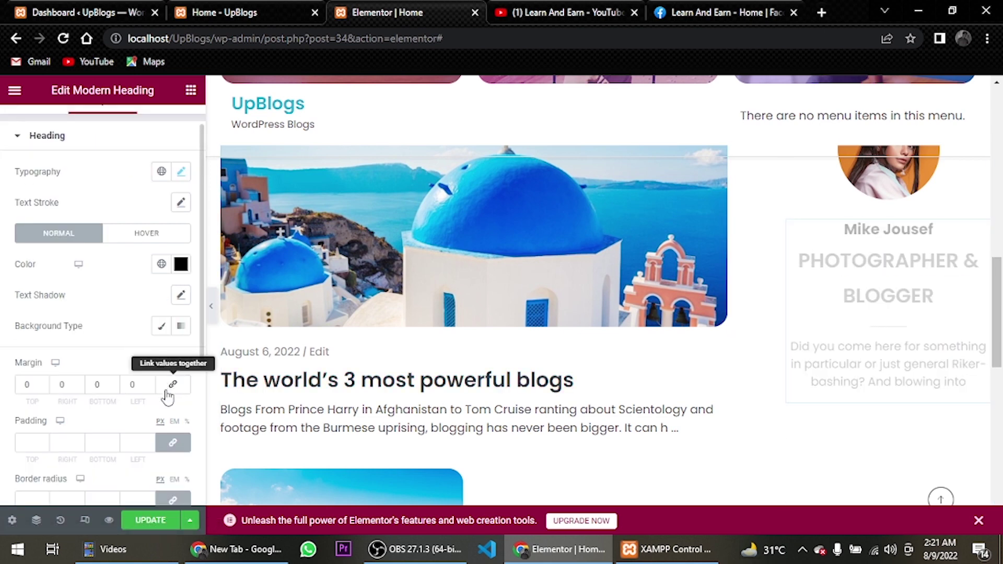
click(37, 384)
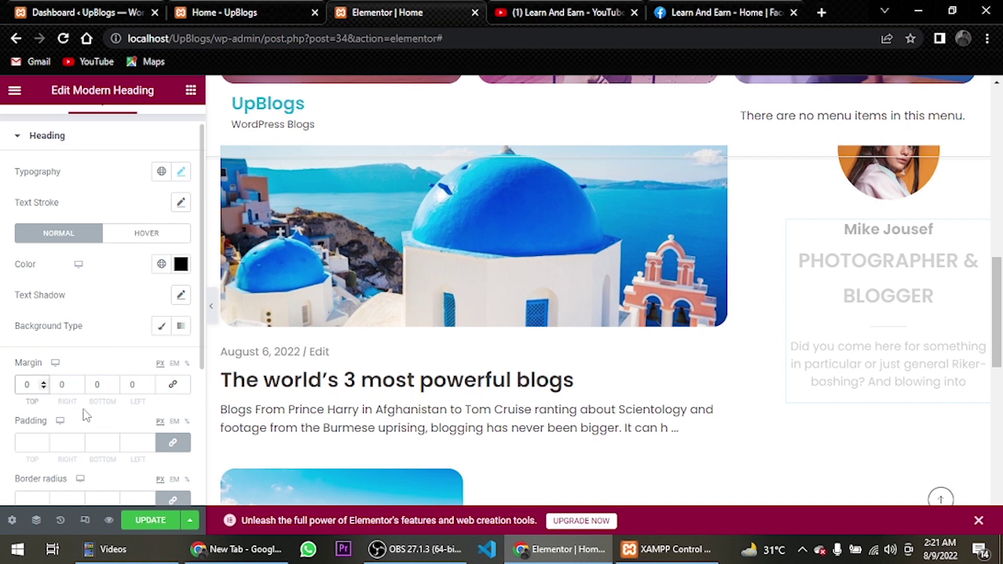
text(20)
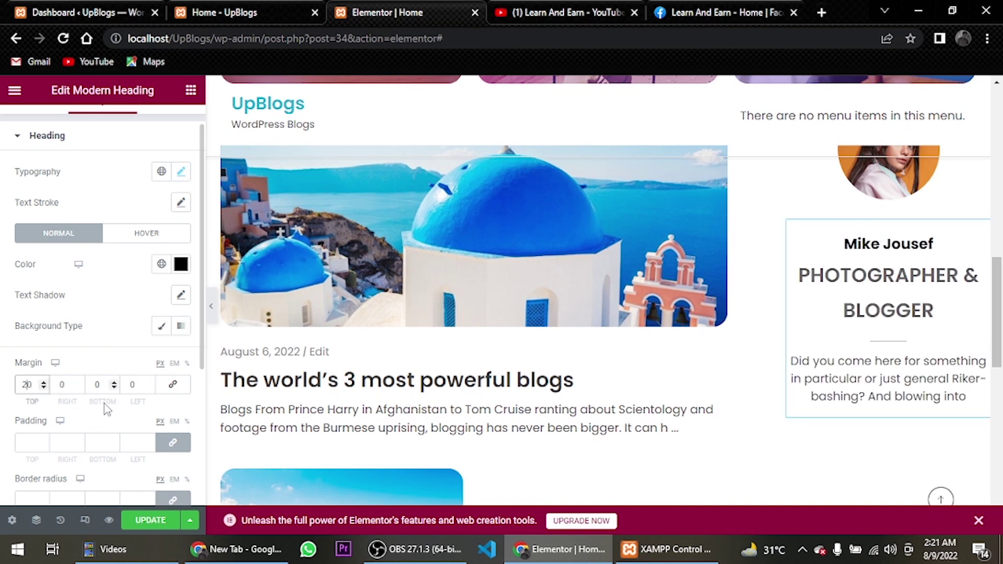
click(98, 387)
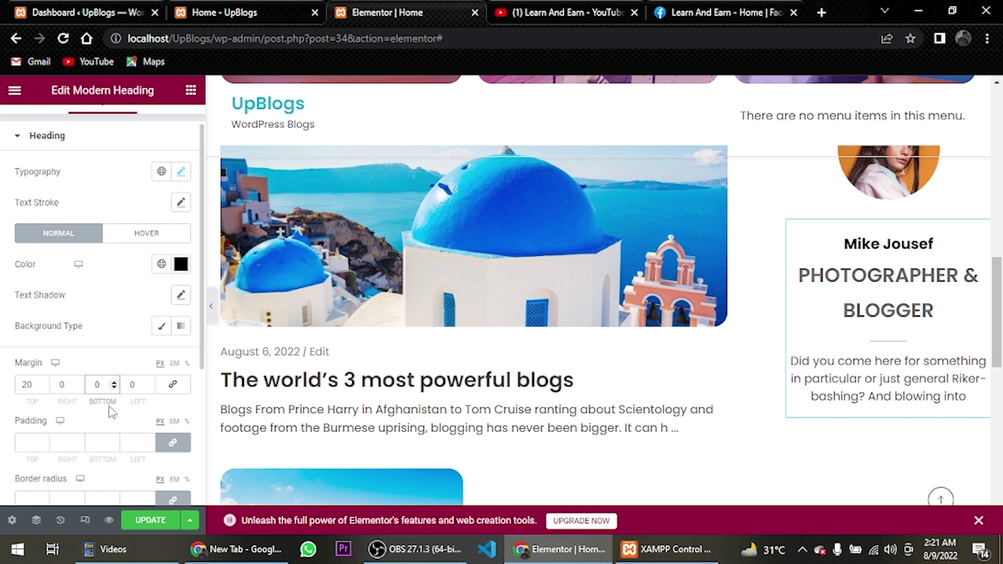
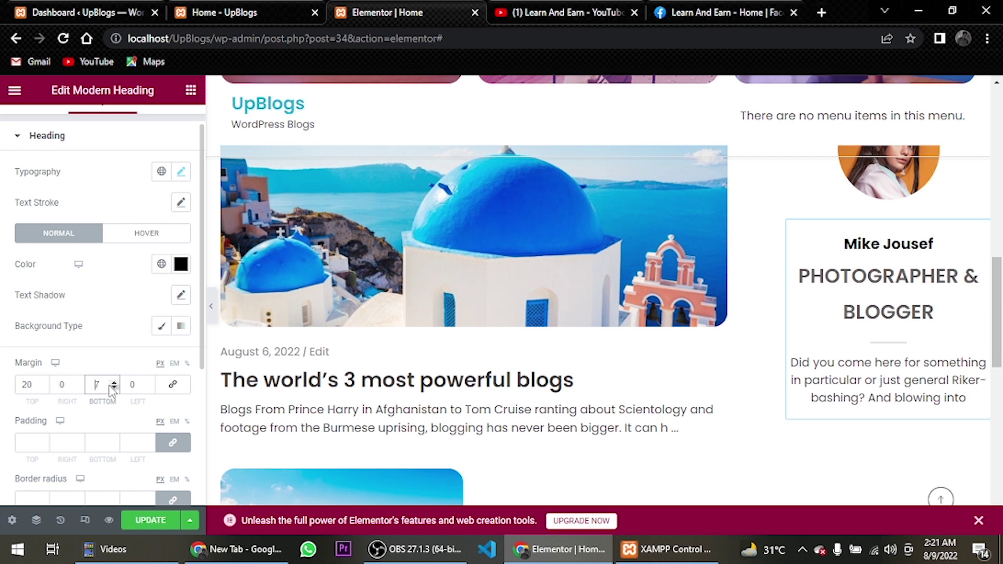
Give the PHOTOGRAPHER & BLOGGER subtitle 15px size, weight 400, 1.5 em line height and 1.8 letter spacing
click(58, 136)
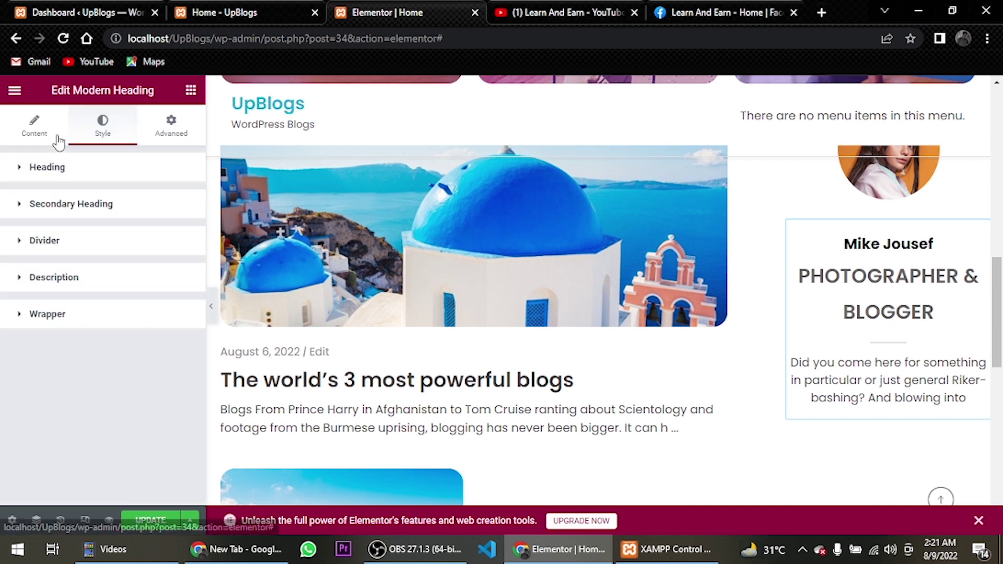
click(63, 209)
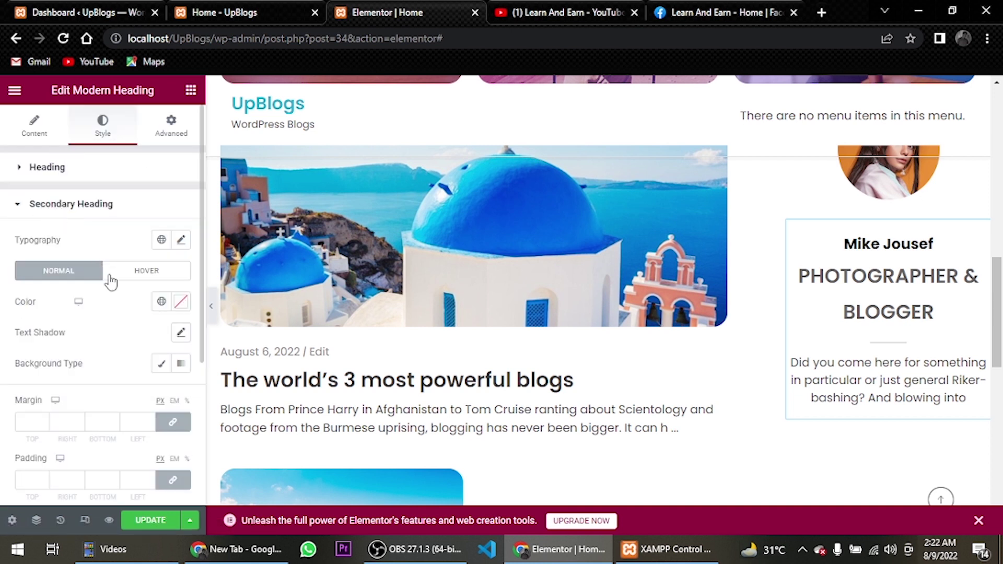
click(181, 241)
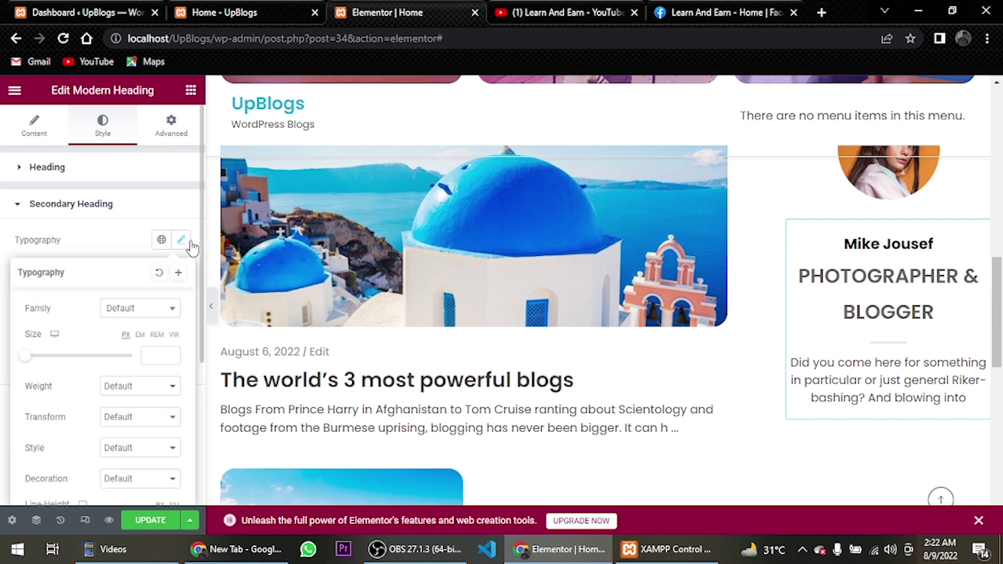
text(15)
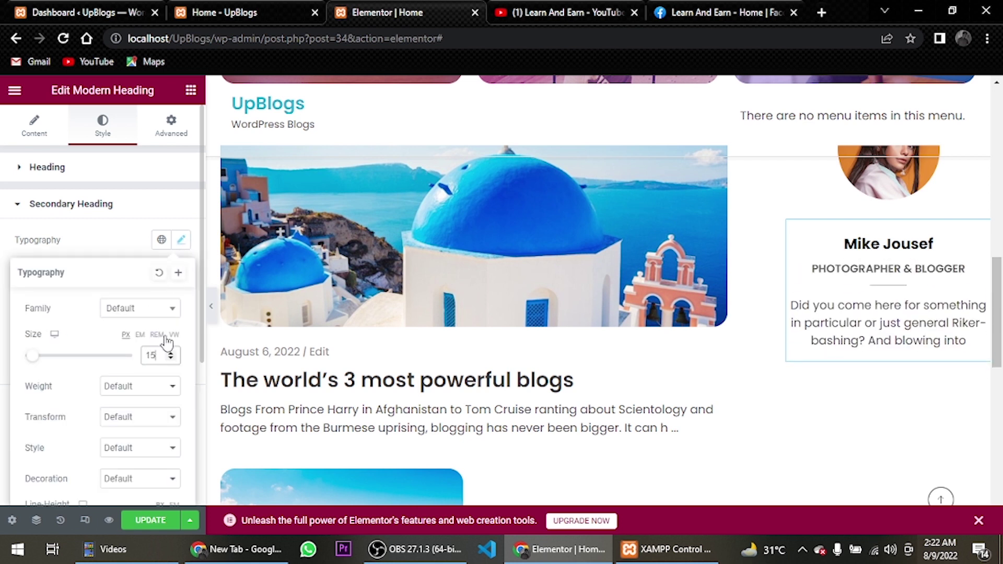
click(151, 397)
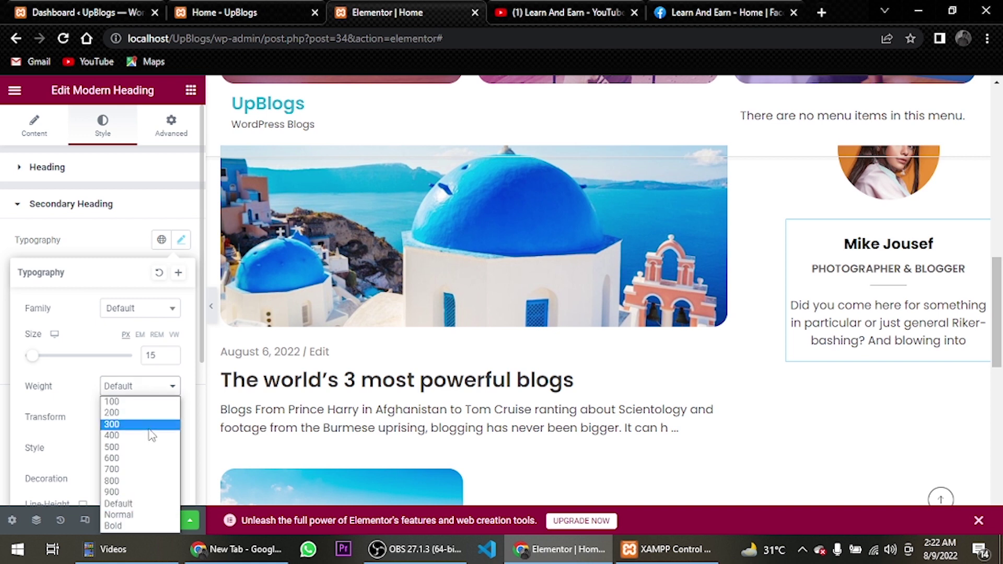
click(150, 434)
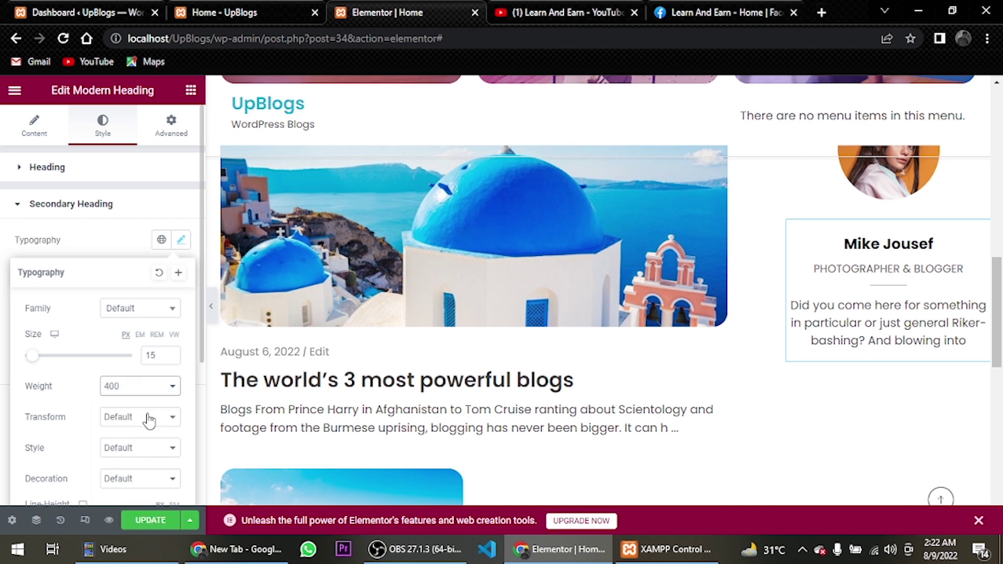
scroll(144, 406, down, 4)
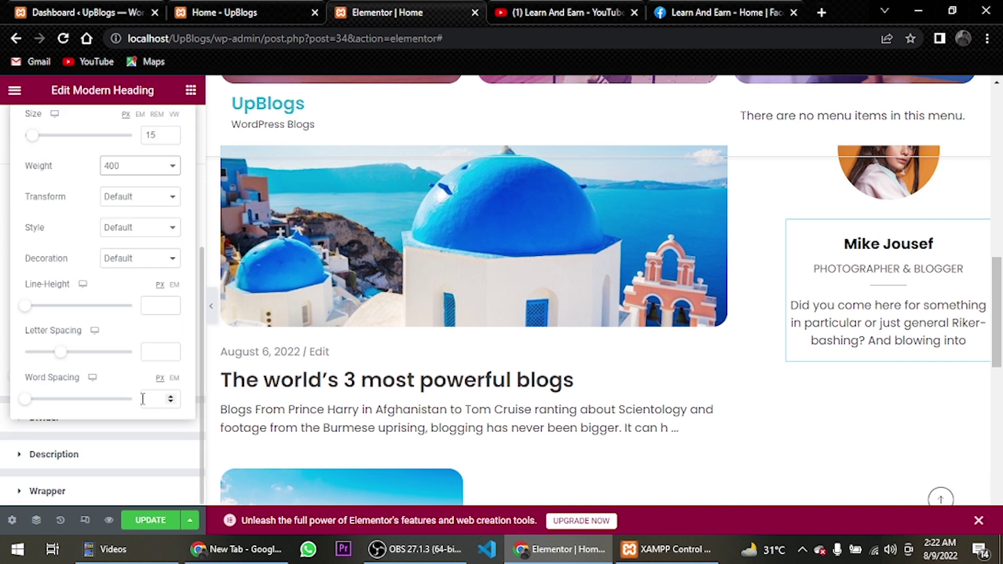
click(175, 286)
click(163, 307)
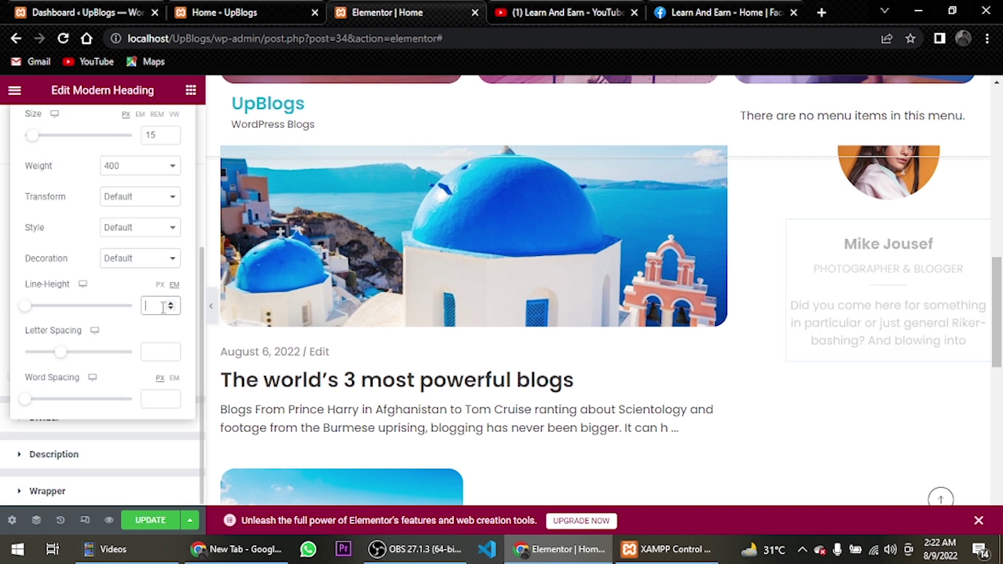
text(1.5)
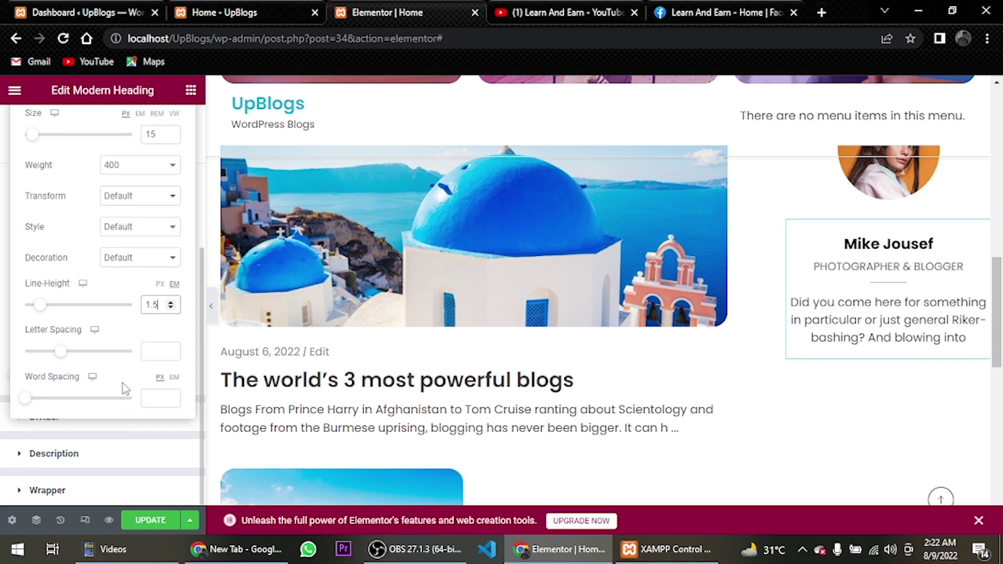
click(155, 350)
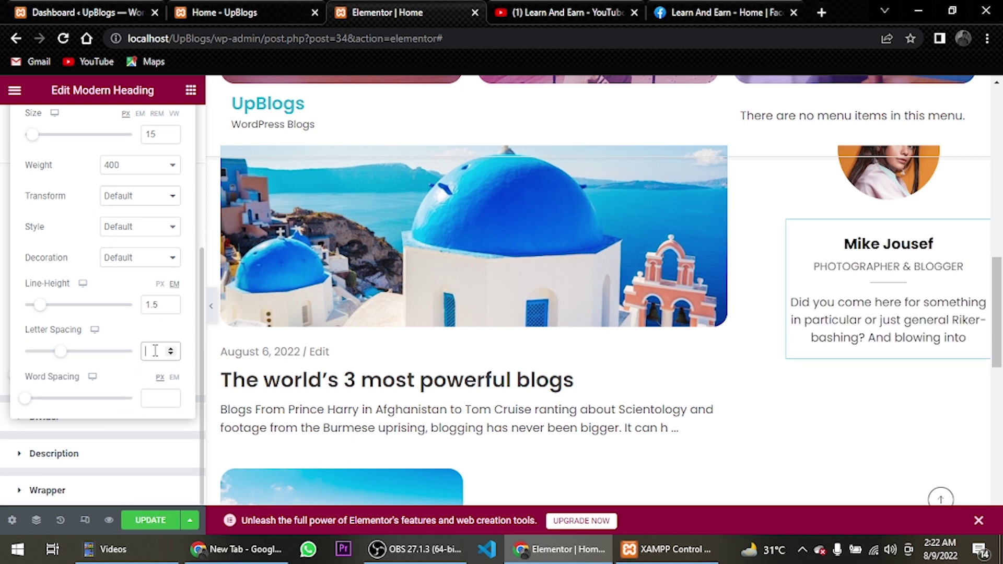
text(1)
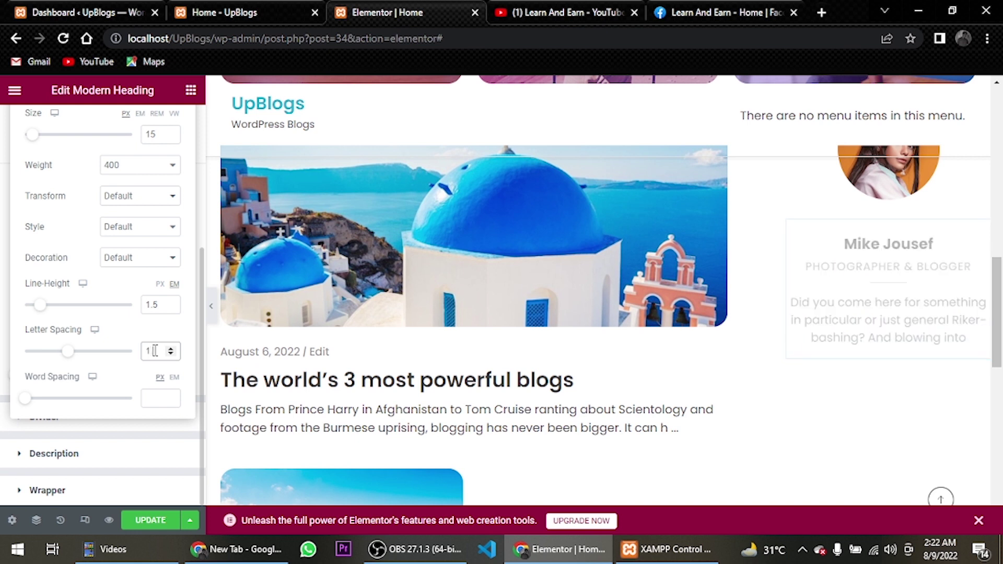
text(.8)
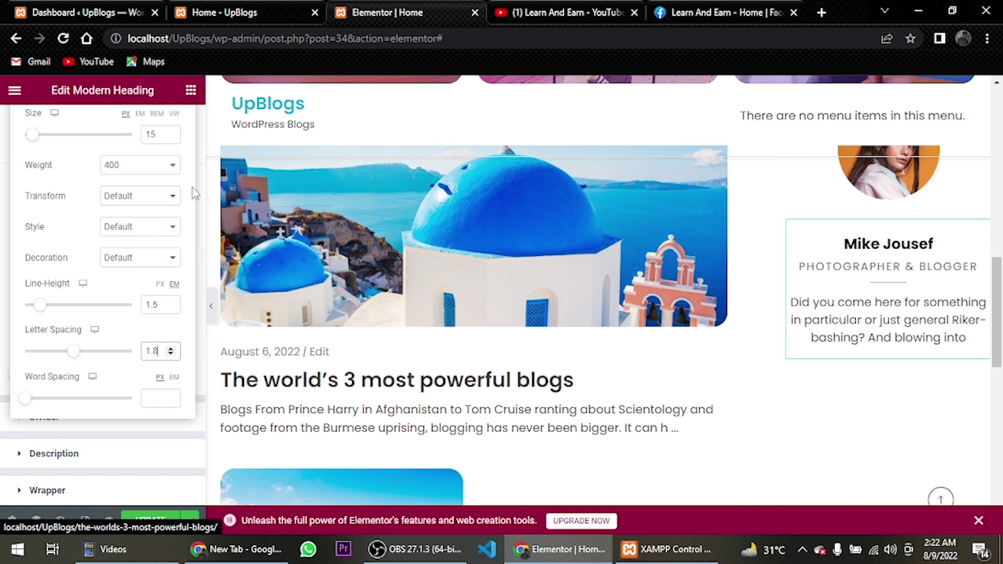
scroll(116, 272, up, 3)
click(181, 167)
Apply the global Text colour to the subtitle
scroll(181, 179, up, 2)
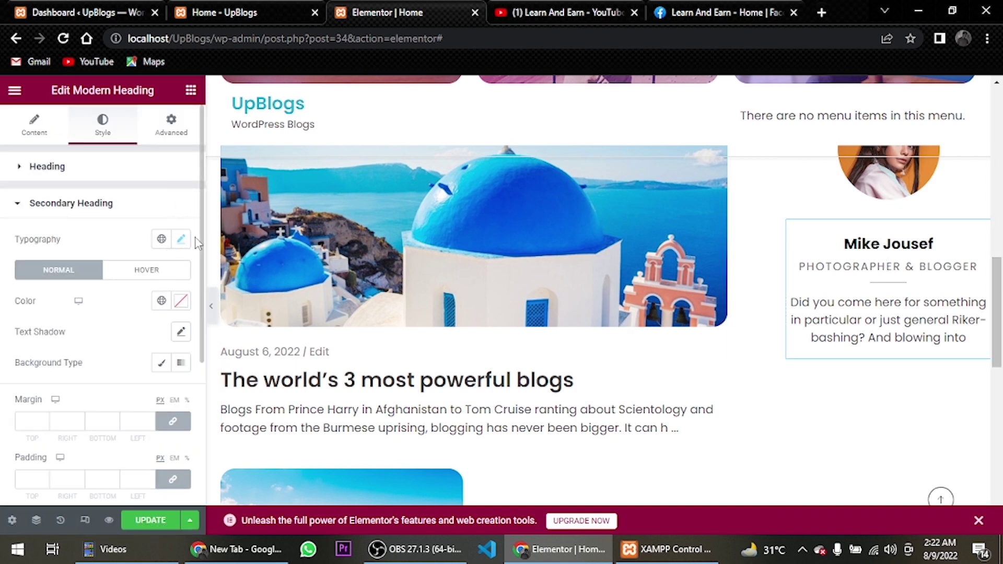
click(181, 304)
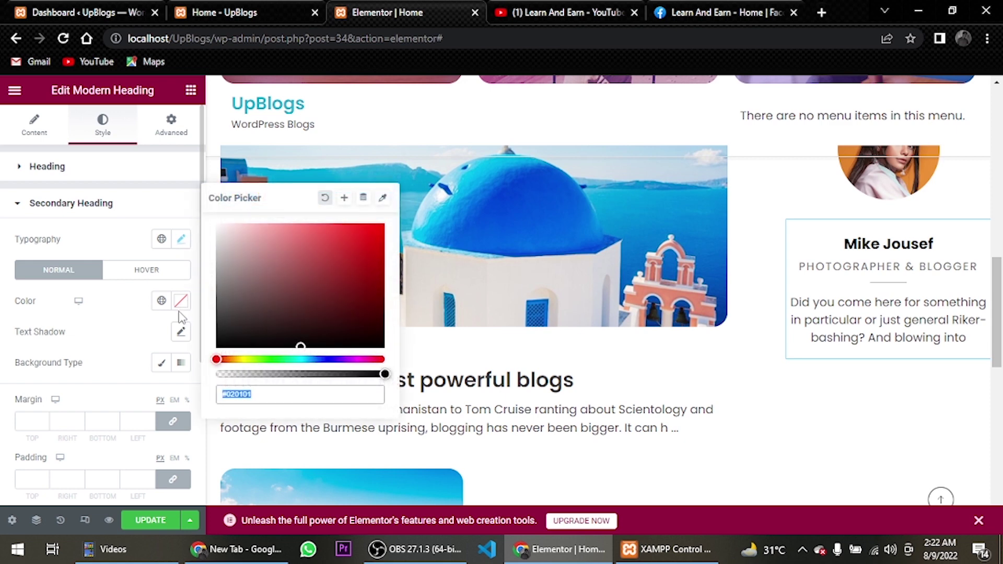
click(161, 301)
click(116, 423)
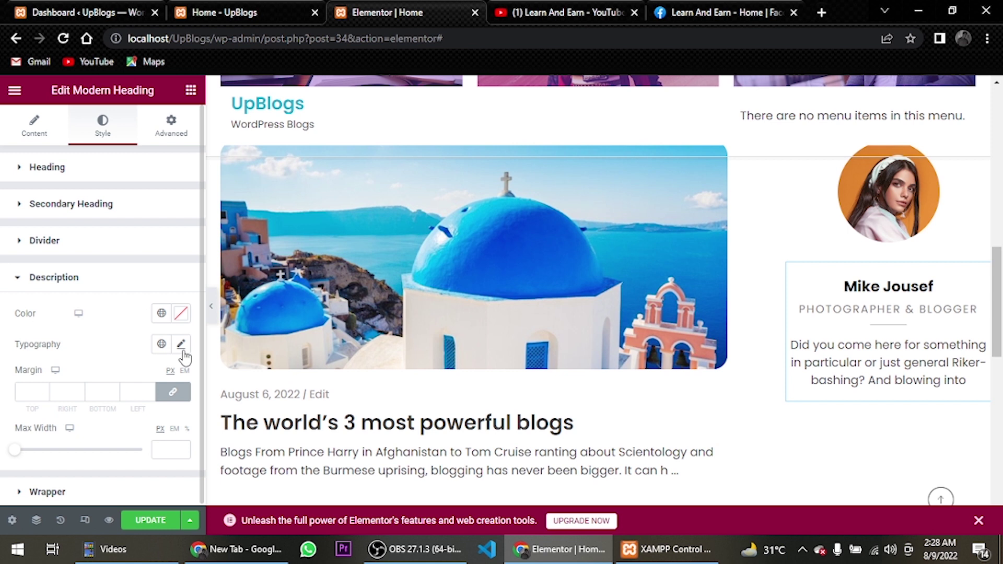
Give the profile card description 16px font size, weight 400 and a 1.6 em line height
click(183, 350)
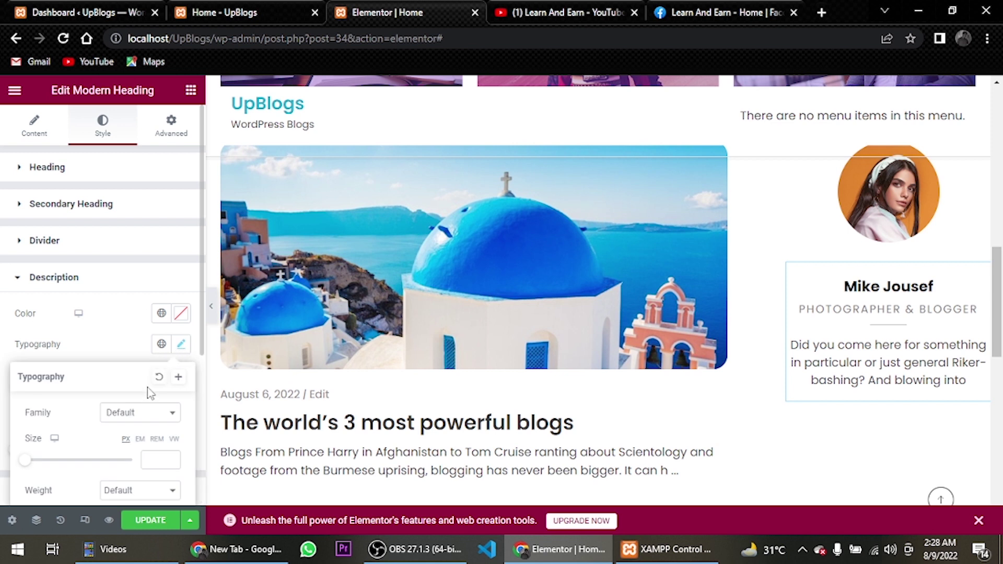
scroll(145, 410, down, 1)
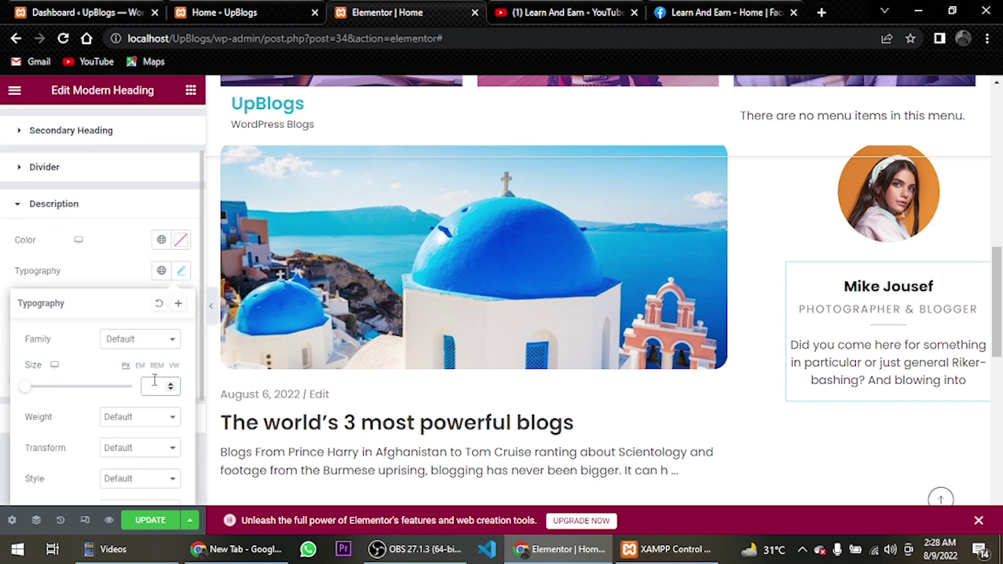
click(155, 384)
text(16)
scroll(155, 384, down, 2)
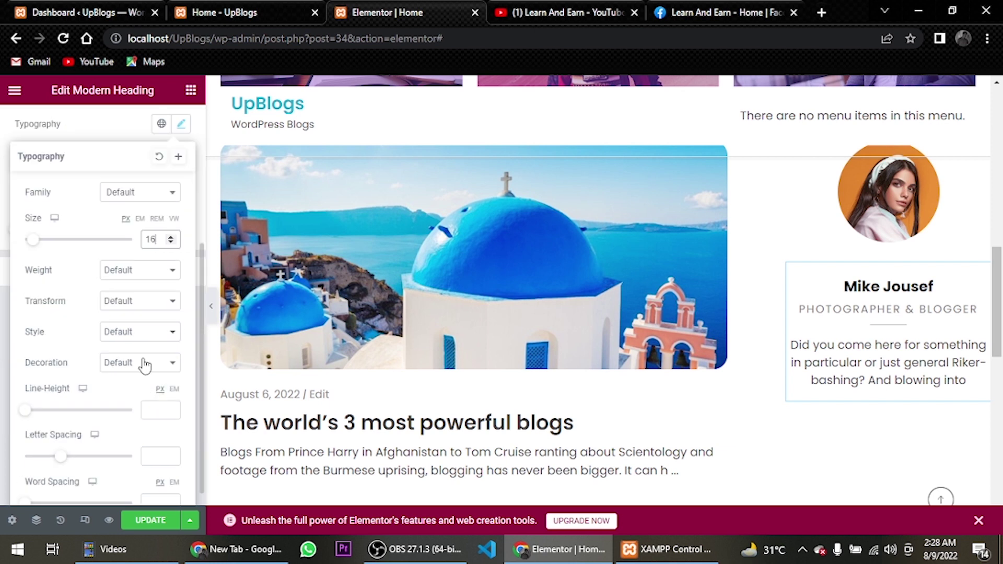
click(144, 272)
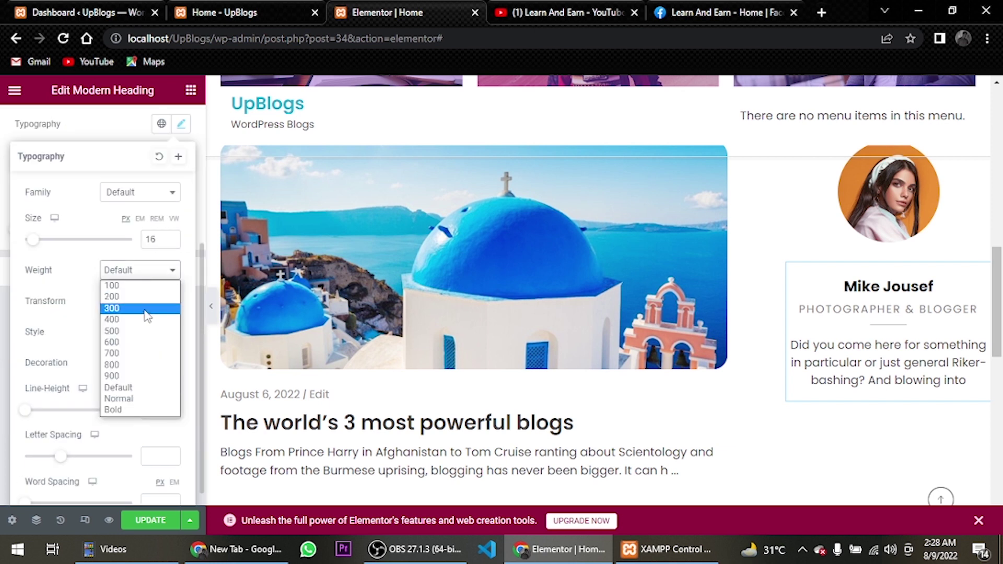
click(145, 312)
click(146, 271)
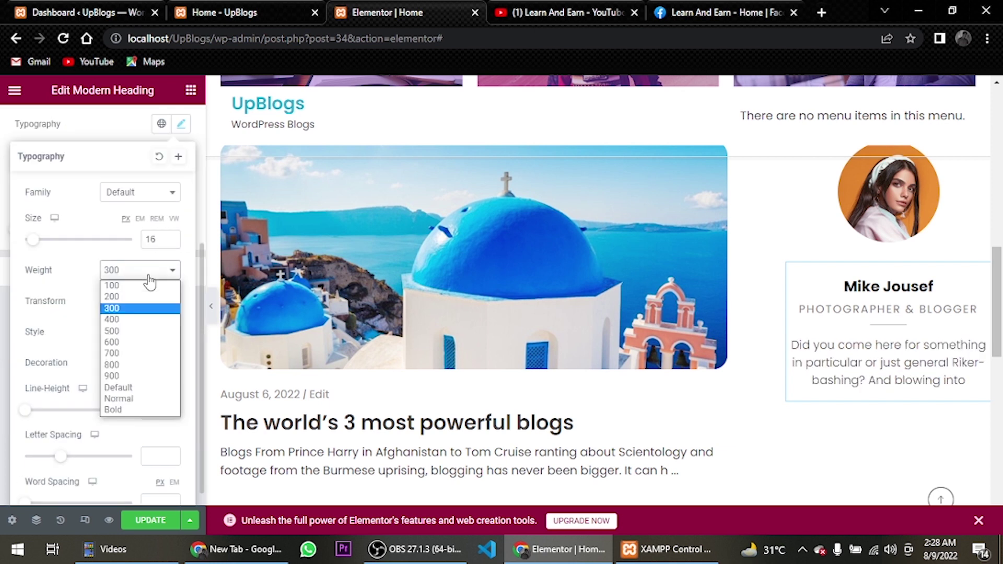
click(148, 320)
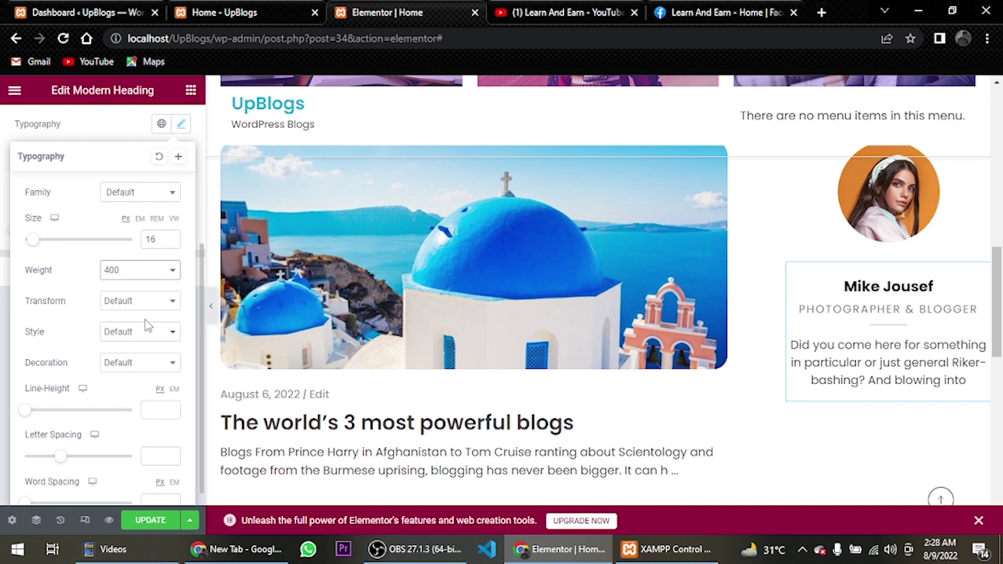
scroll(146, 344, down, 1)
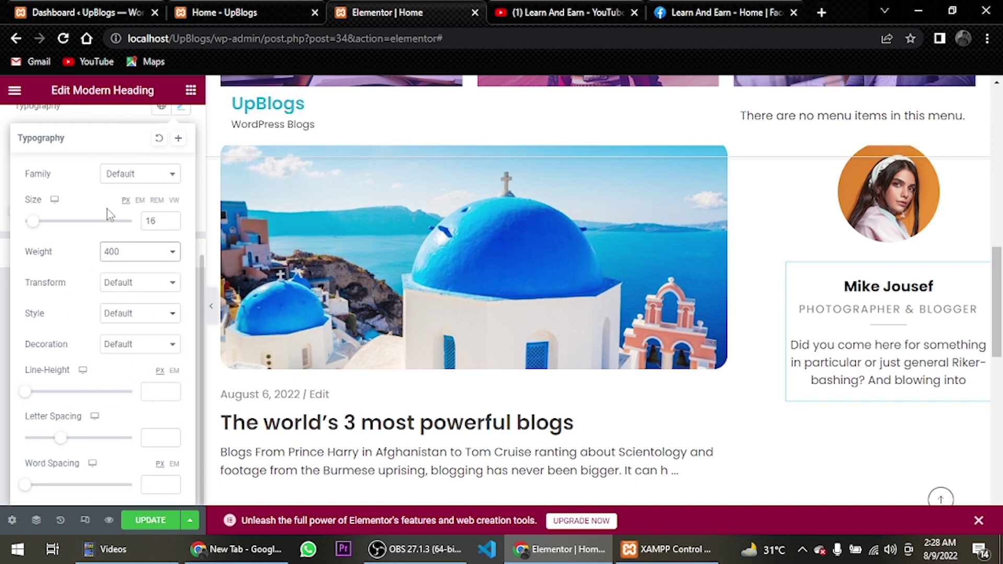
click(174, 370)
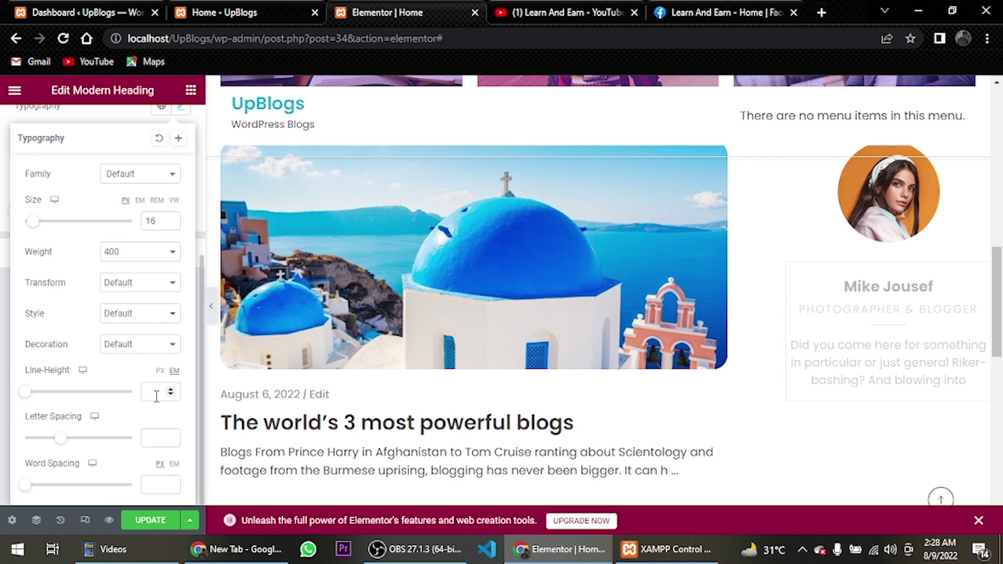
click(152, 396)
text(1.6)
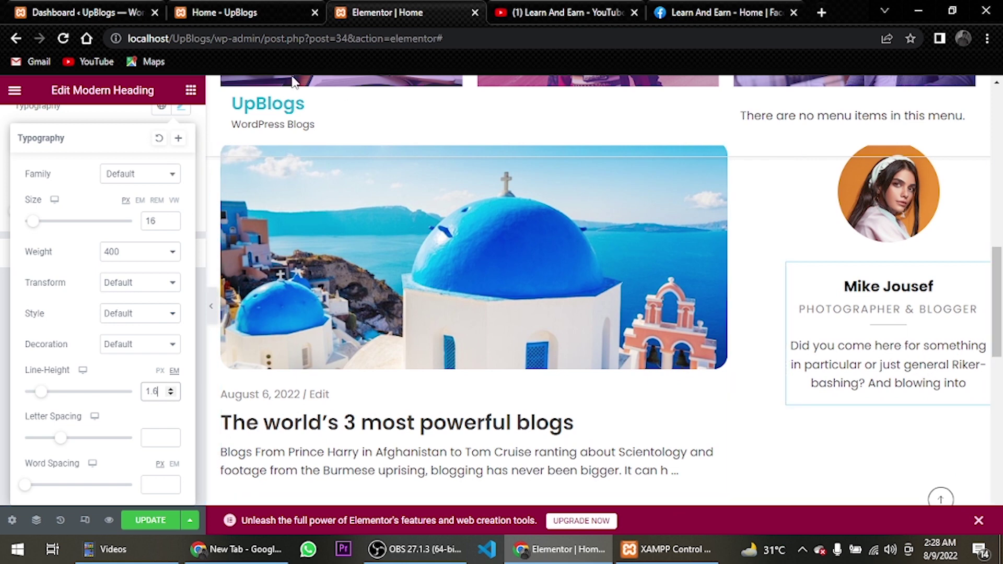
click(191, 90)
Add a single-column inner section beneath the profile card with Columns Gap set to No Gap
drag(31, 288, 886, 218)
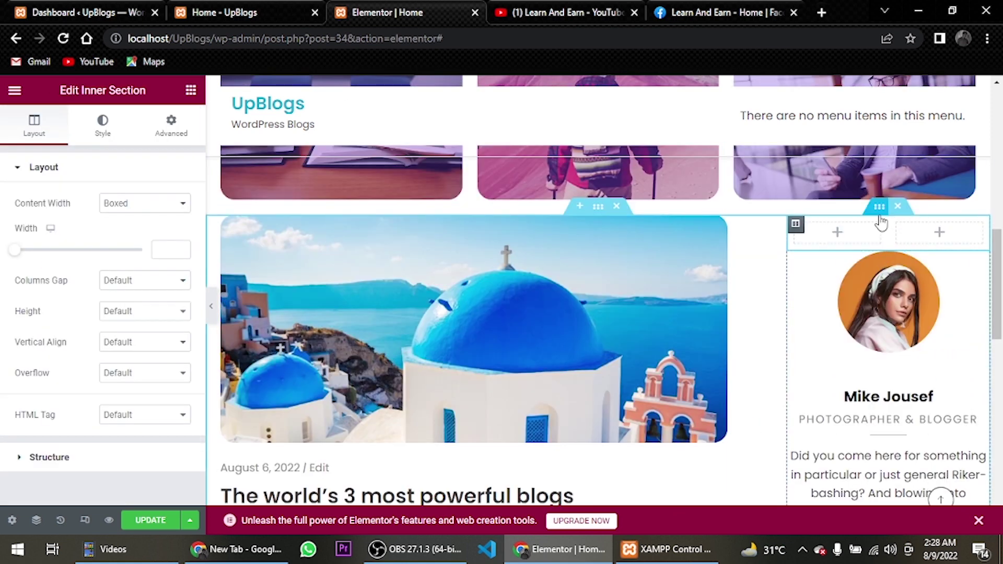
click(897, 206)
drag(892, 374, 895, 381)
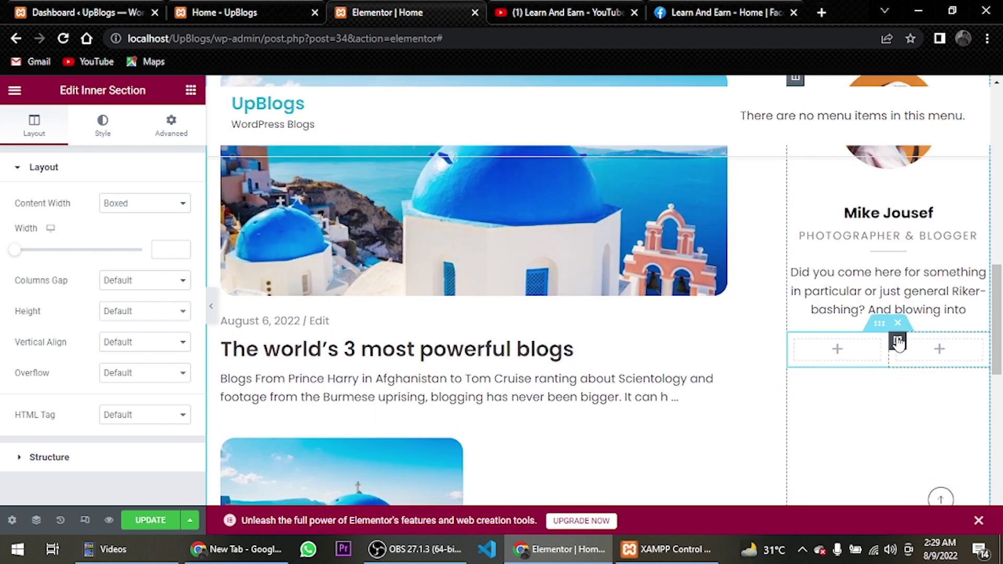
right_click(898, 342)
click(889, 520)
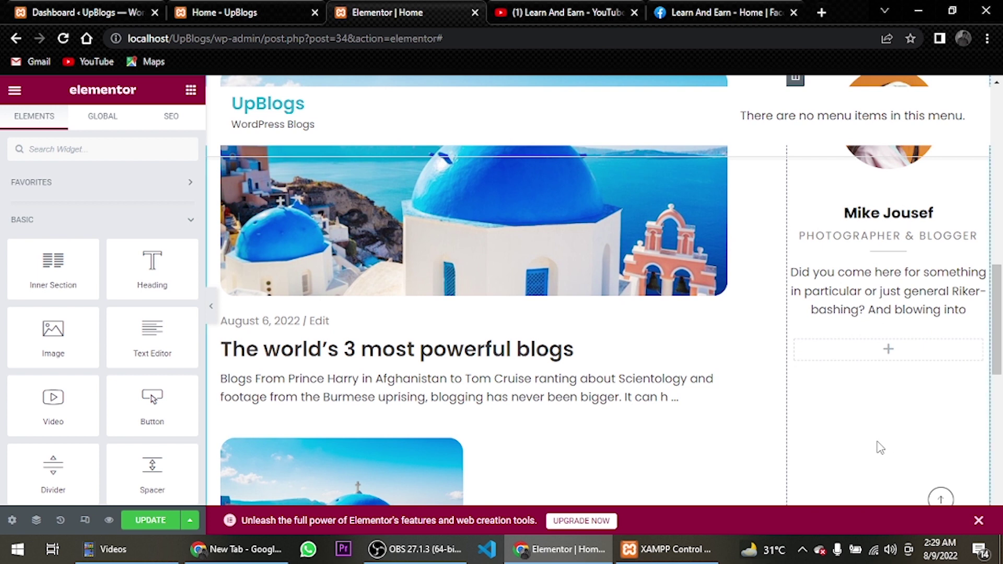
click(879, 324)
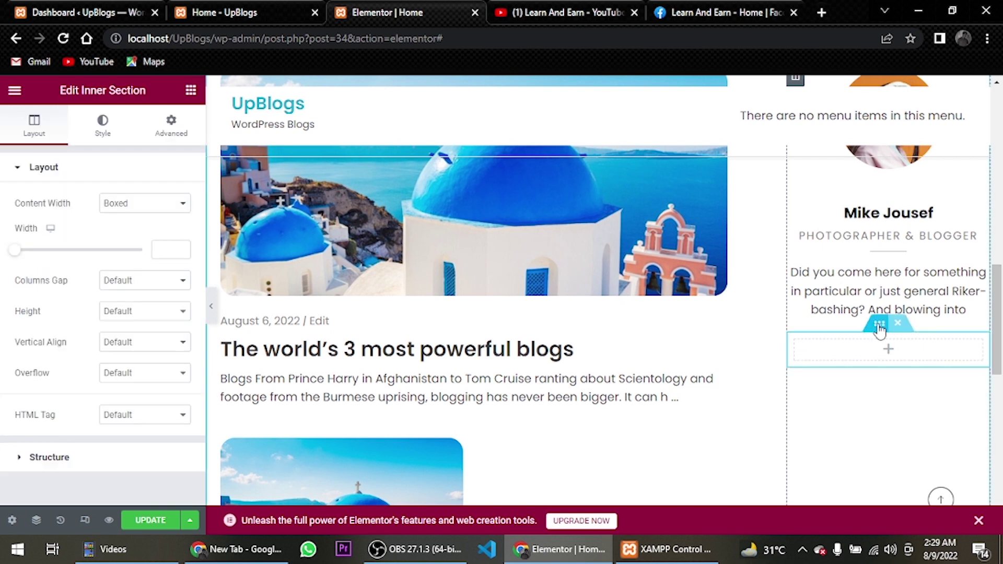
click(131, 283)
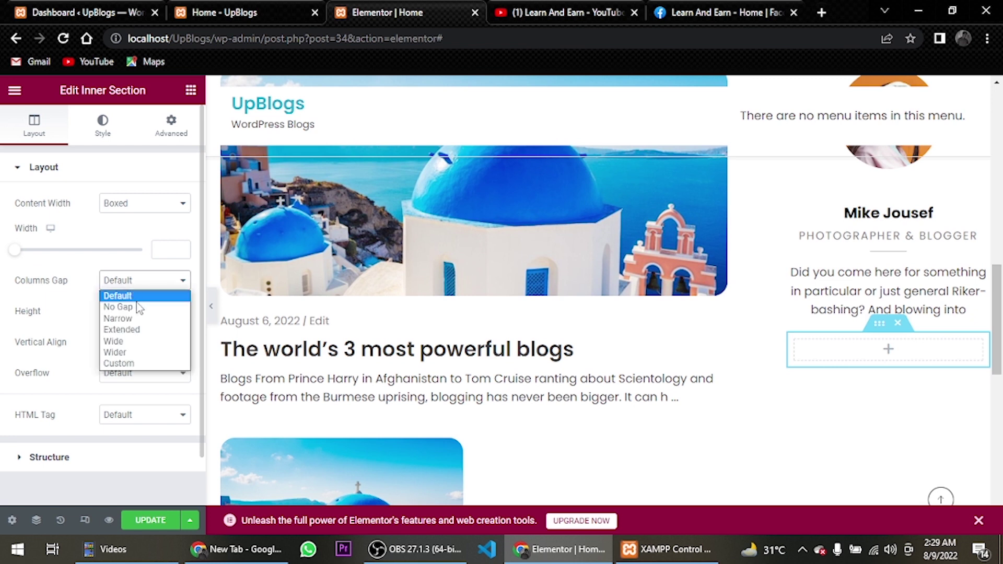
click(119, 308)
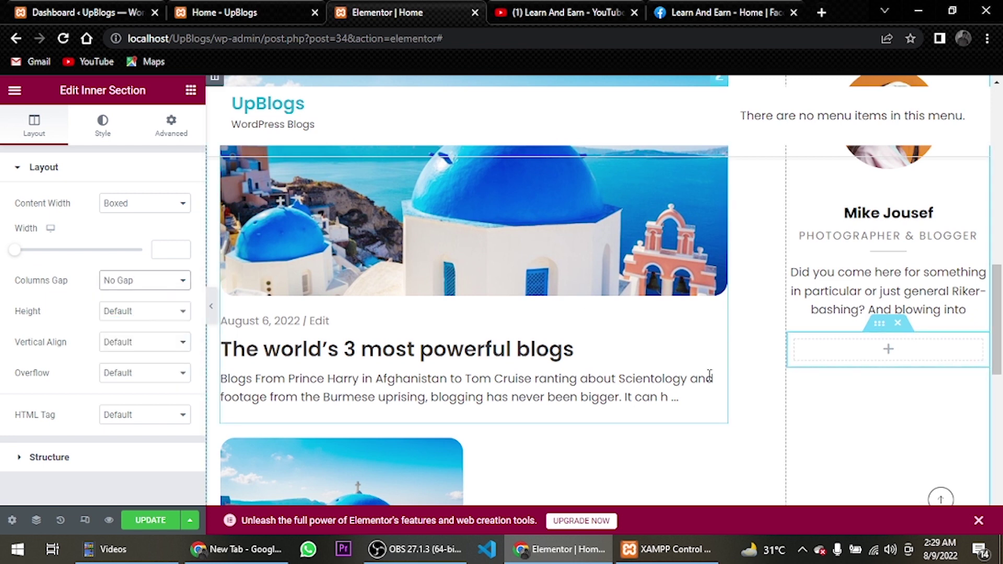
click(191, 91)
Add a centred heading titled 'SubScribe & Follow' below the author bio
drag(150, 264, 862, 359)
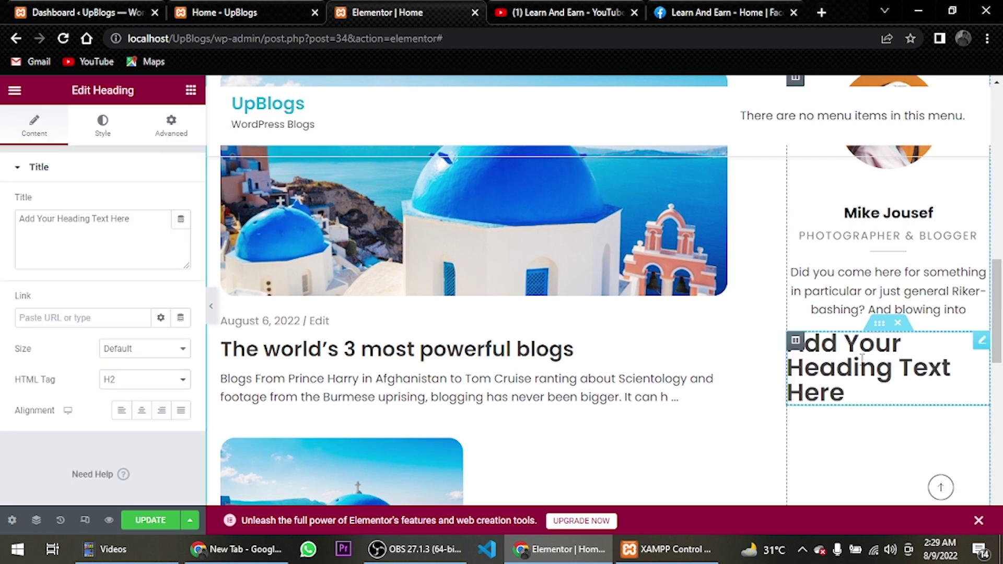
drag(133, 218, 2, 220)
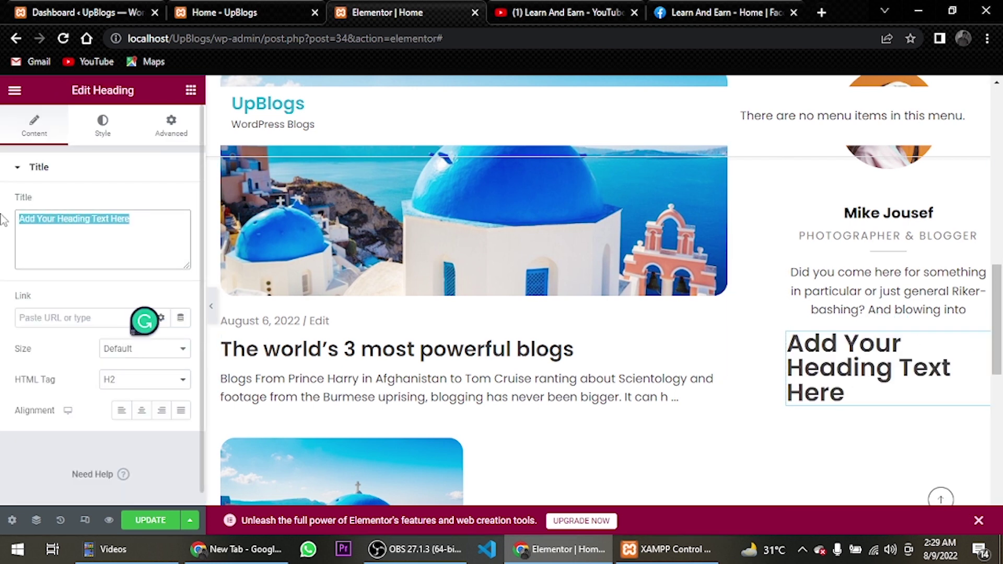
text(SubScr)
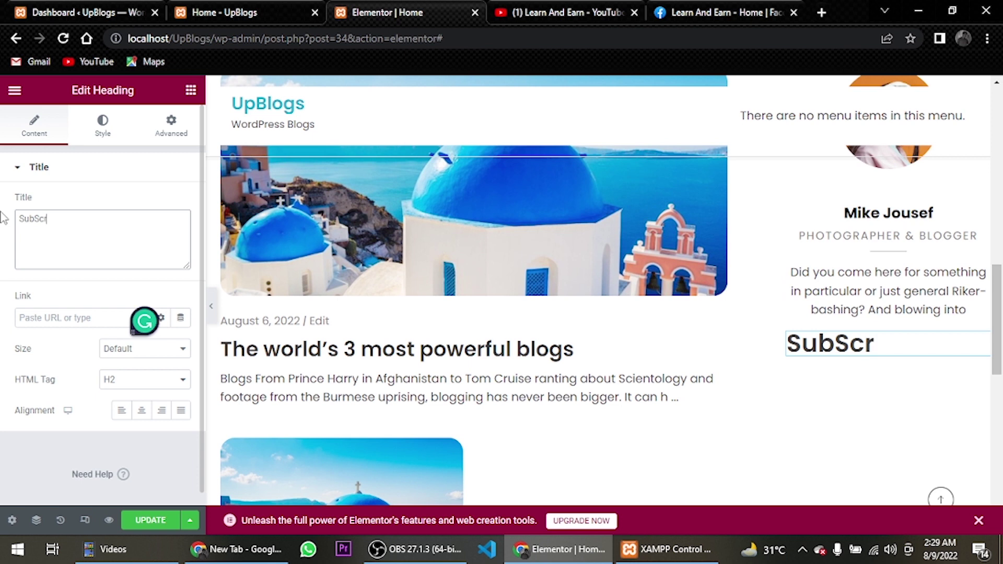
text(ibe & Follow)
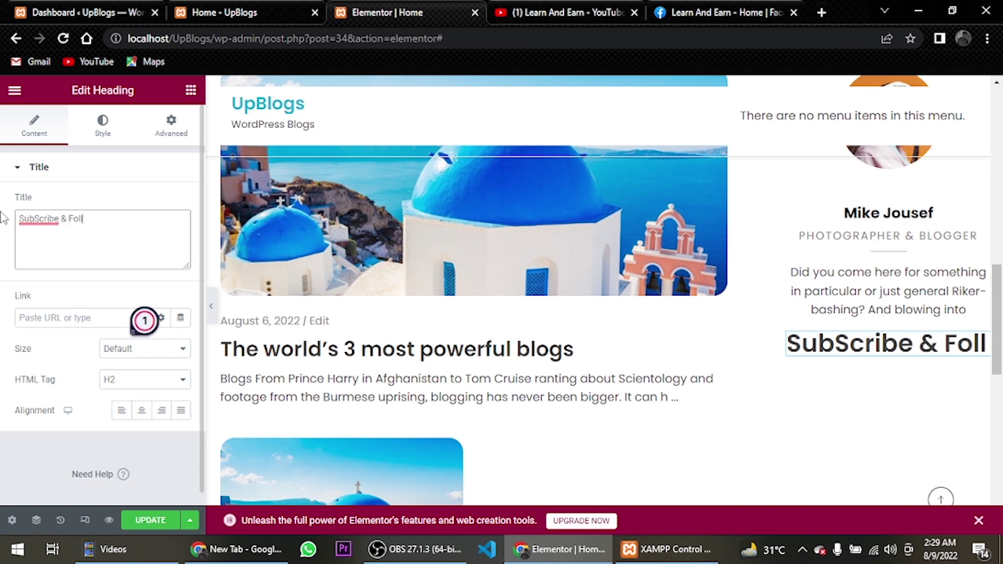
click(141, 410)
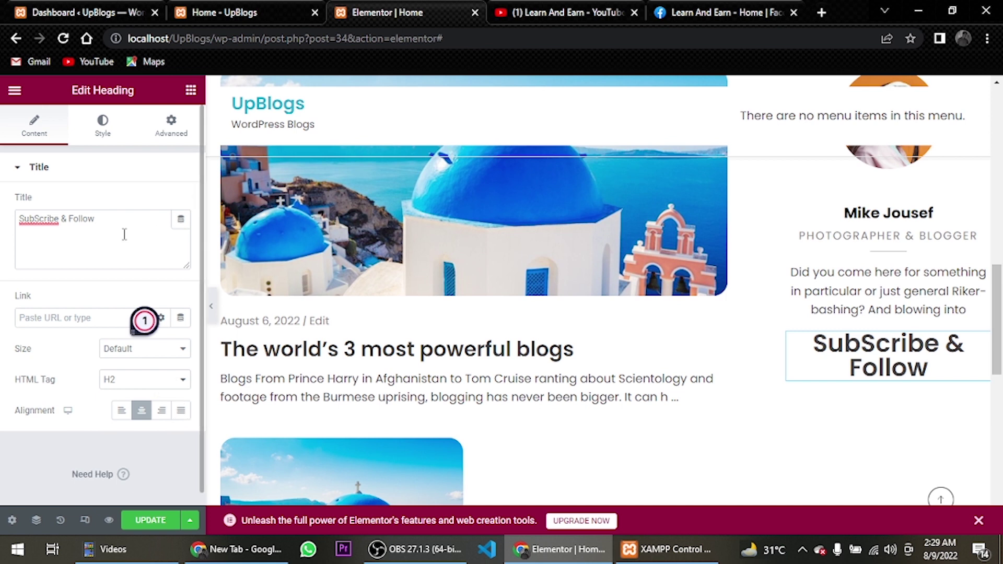
Style the heading in black (#0E0E0E), 20px, bold, with a 1.3 em line height
click(99, 125)
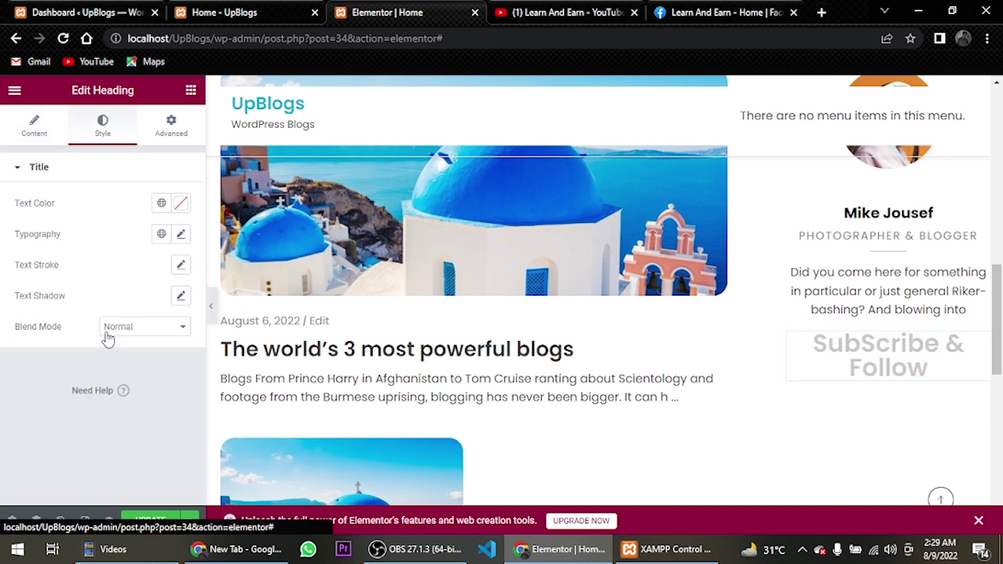
click(181, 203)
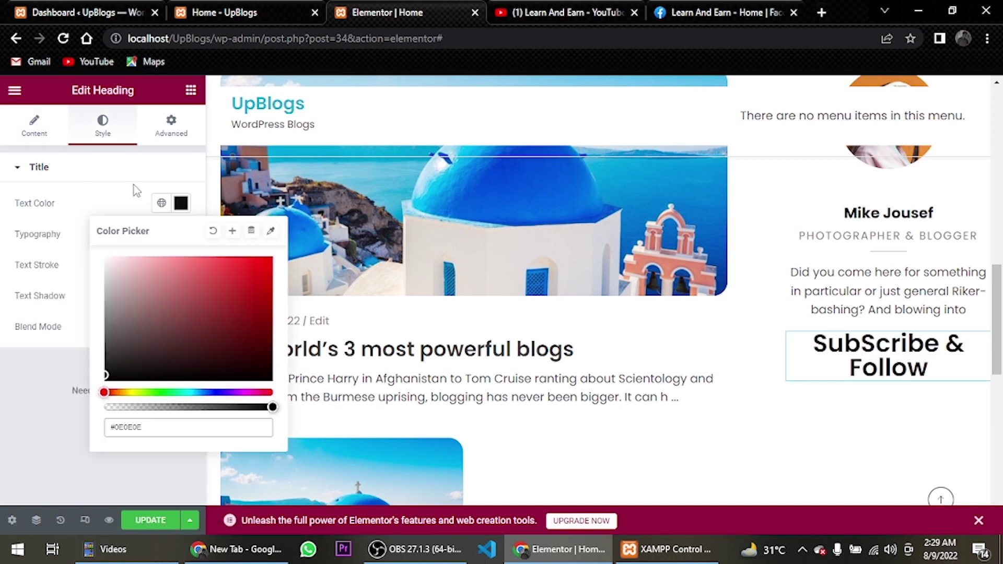
click(181, 205)
click(180, 236)
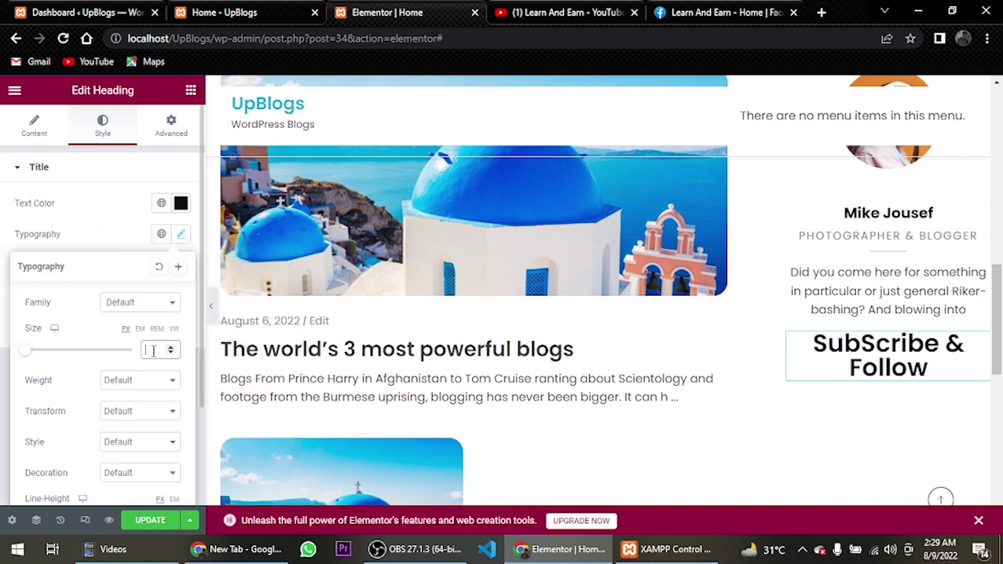
text(20)
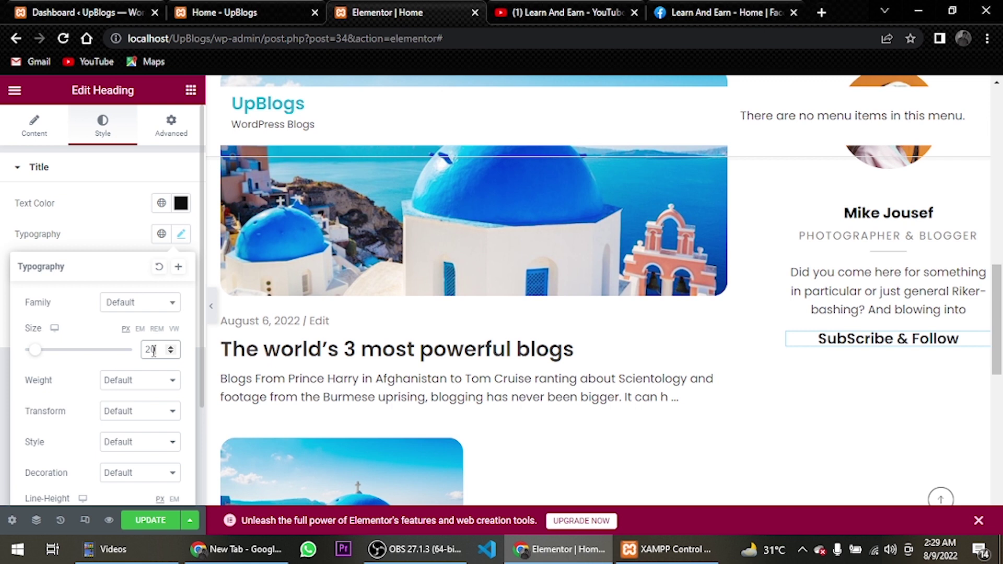
click(157, 392)
click(152, 517)
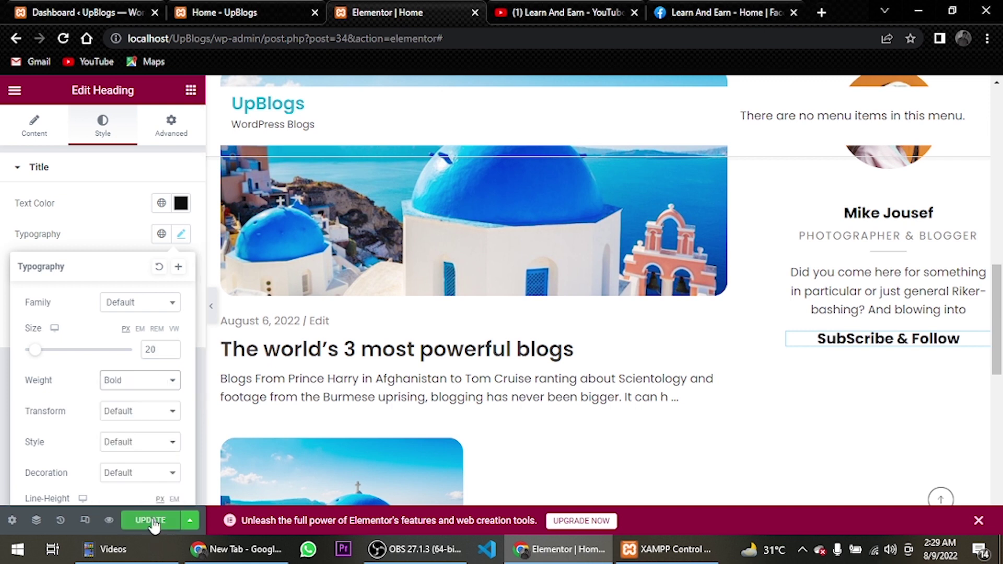
scroll(147, 465, down, 3)
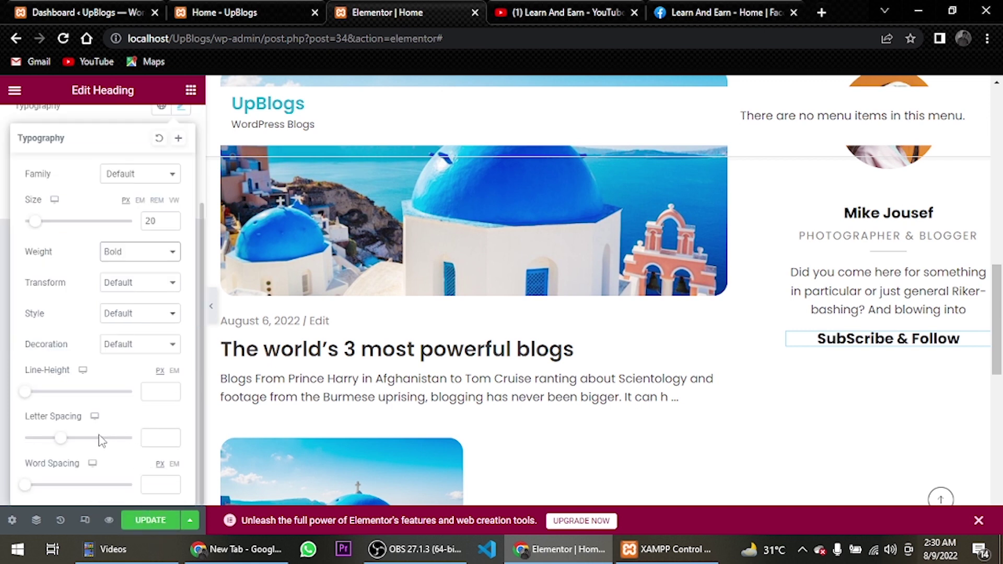
click(173, 371)
click(157, 392)
text(1.3)
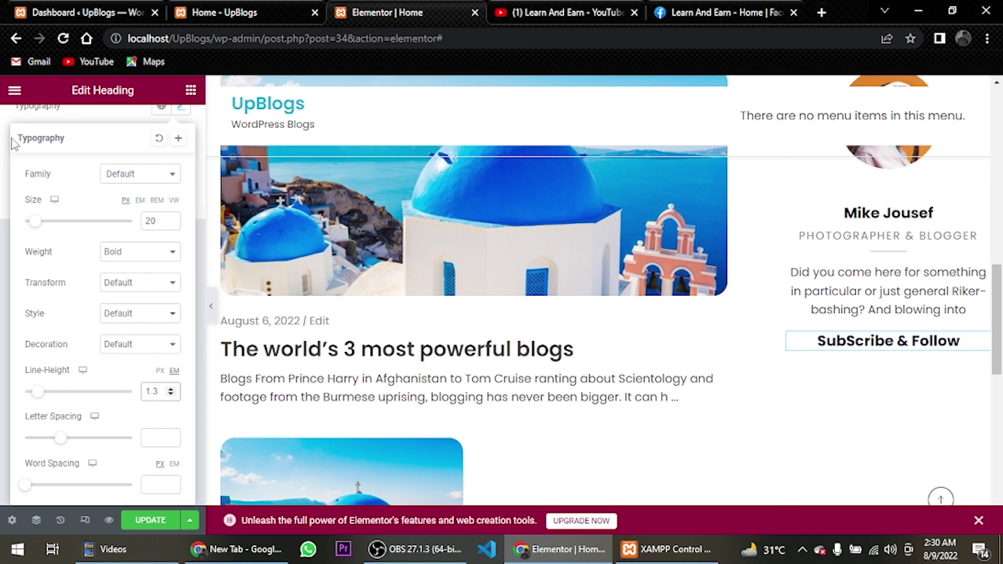
scroll(39, 139, up, 3)
Correct the heading title's capitalisation to 'Subscribe & Follow'
click(42, 140)
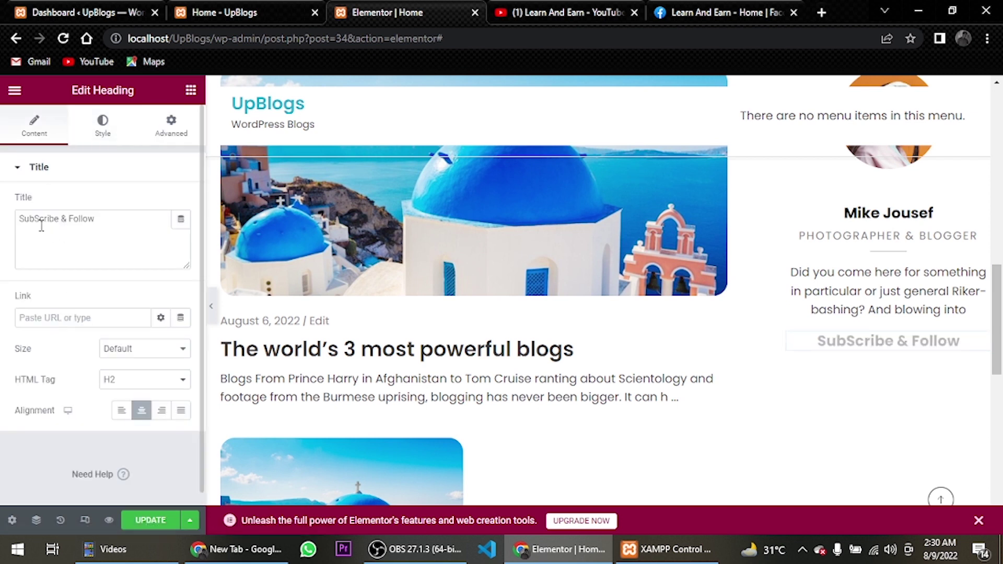
click(60, 228)
key(BackSpace)
text(s)
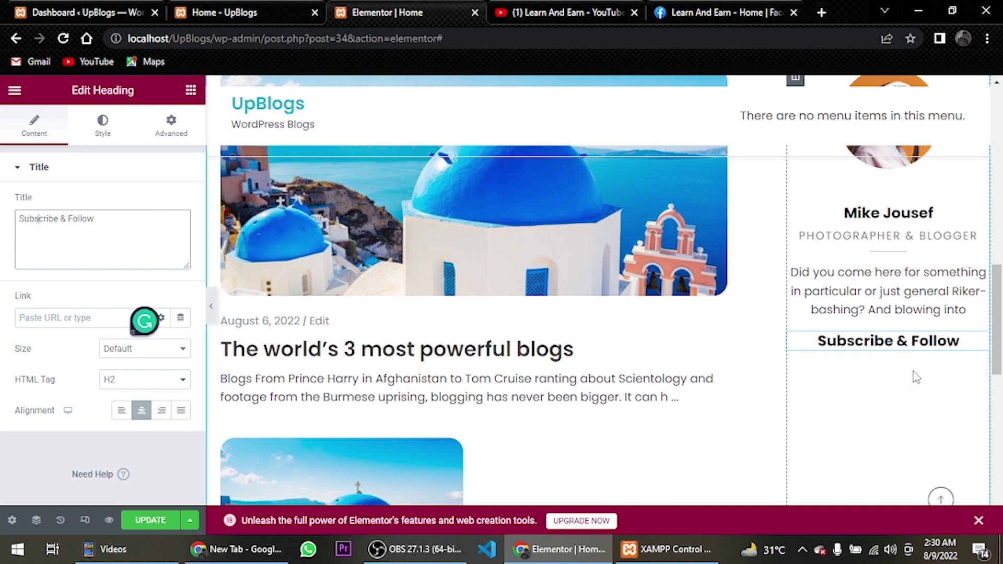
Place an Advanced Image widget under the Subscribe & Follow heading
click(191, 92)
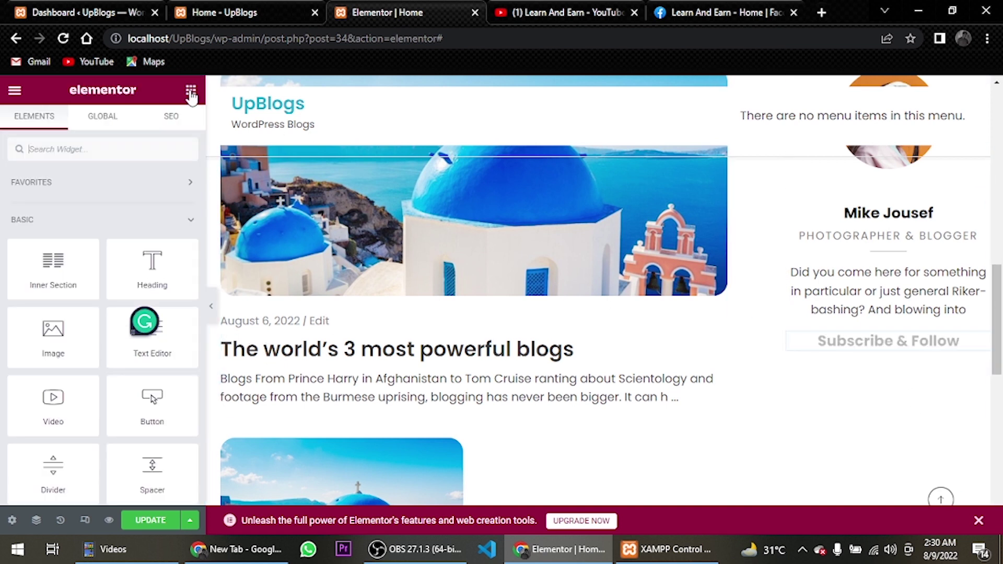
click(137, 151)
text(adva)
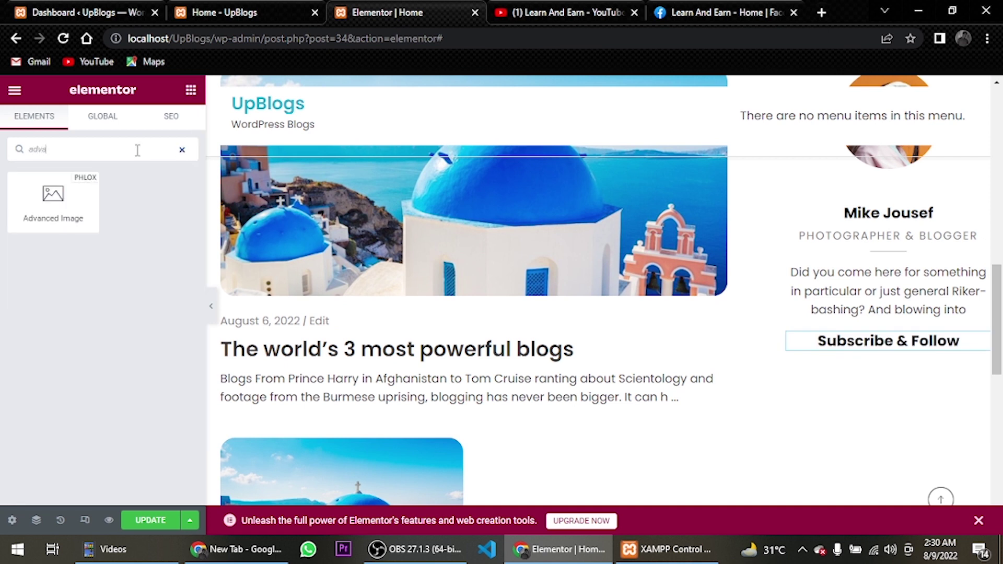
drag(82, 226, 908, 342)
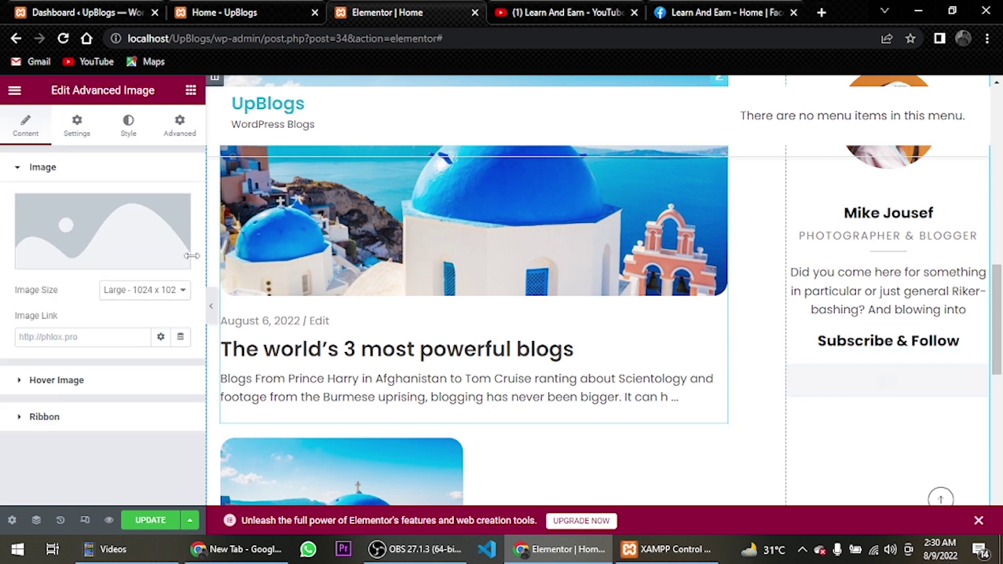
Upload the Group-1471 to Group-1475 social icon files and insert the YouTube icon into the image block
click(103, 256)
click(207, 150)
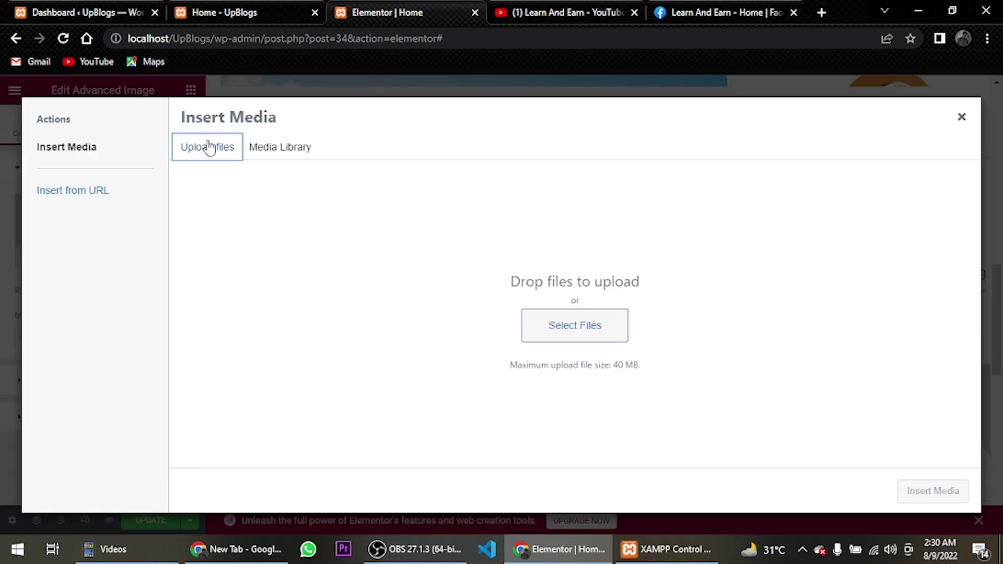
click(596, 336)
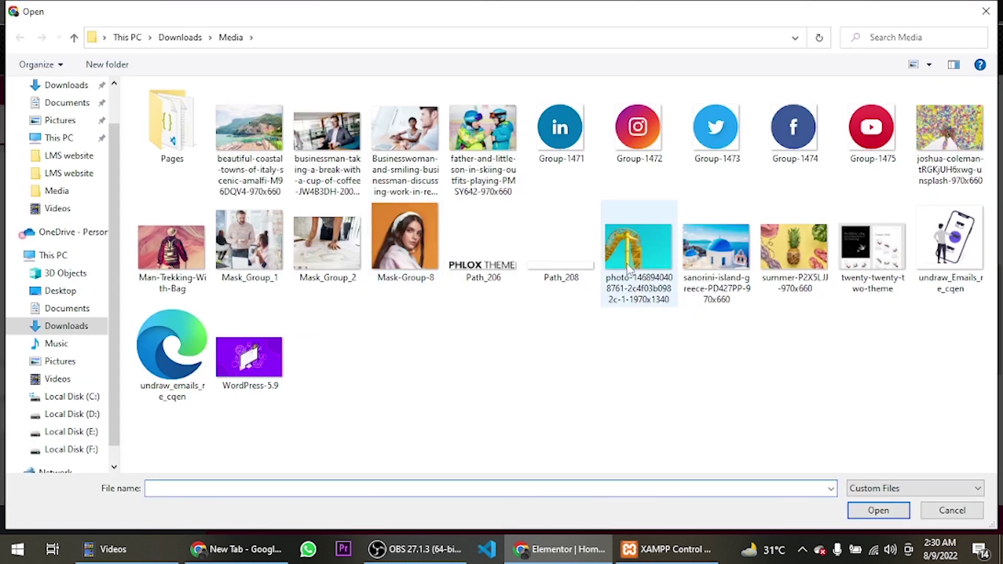
click(577, 136)
ctrl+click(640, 141)
ctrl+click(726, 133)
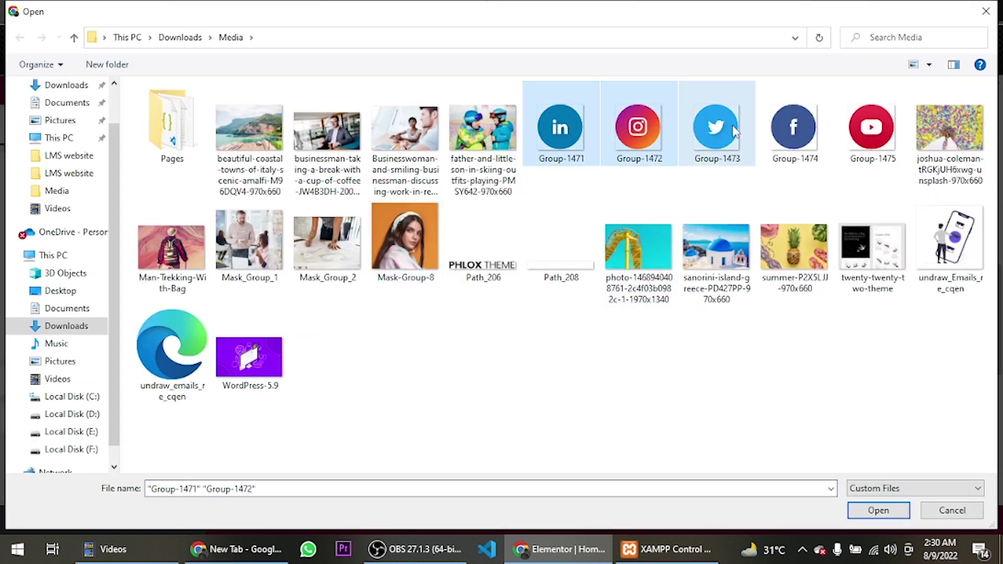
ctrl+click(820, 136)
ctrl+click(870, 134)
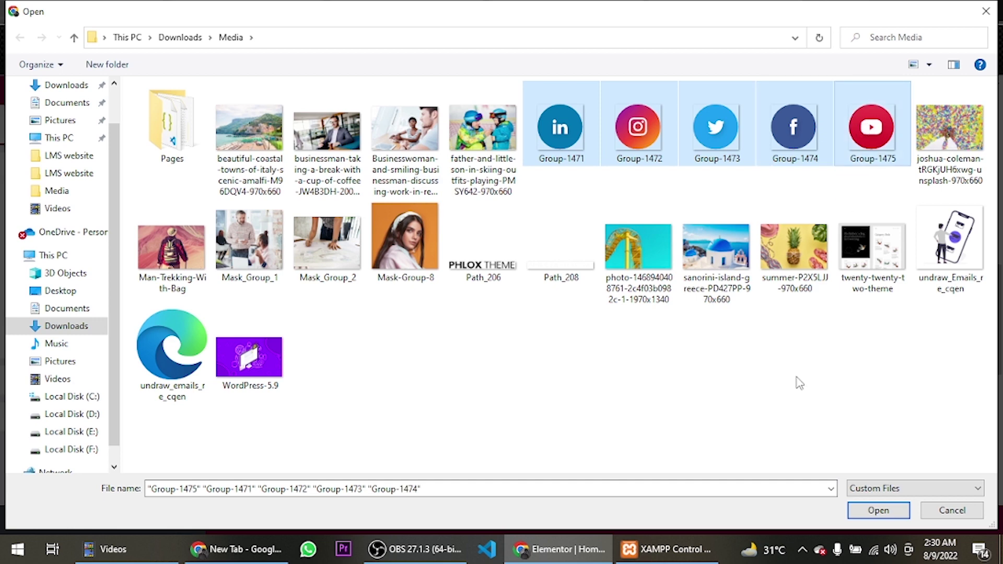
click(896, 506)
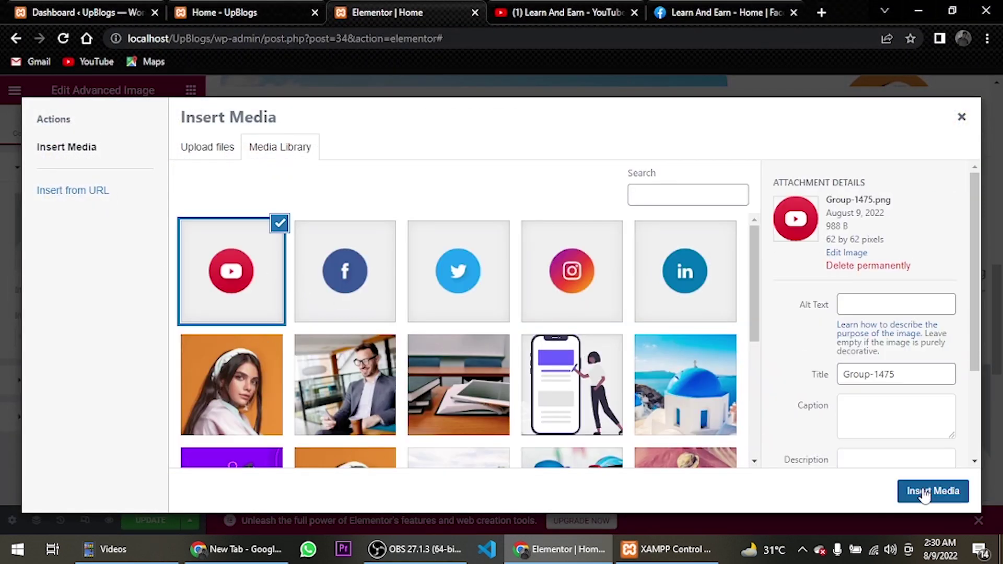
click(925, 493)
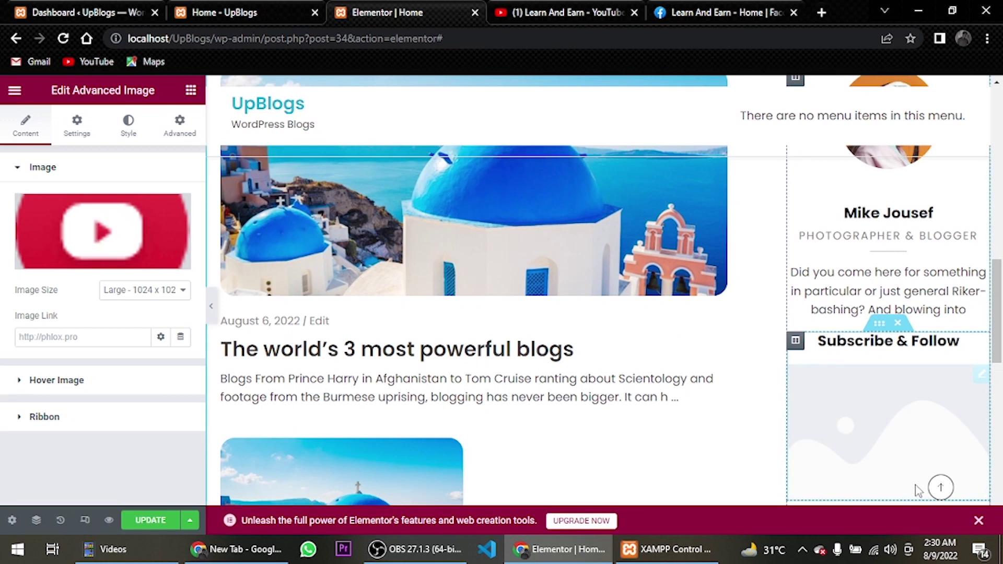
Use the full-size YouTube icon and cap its maximum width at 50px
click(147, 294)
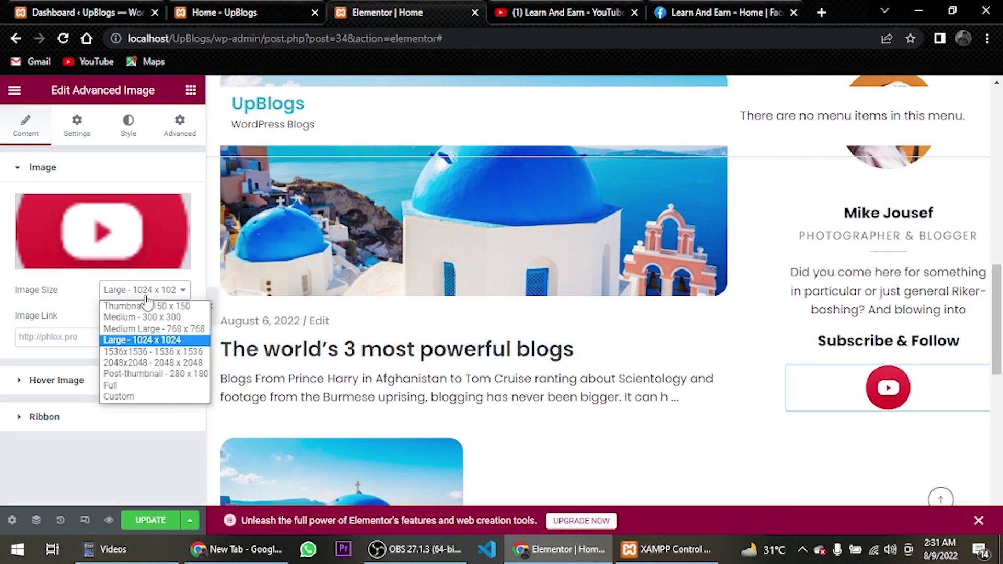
click(149, 385)
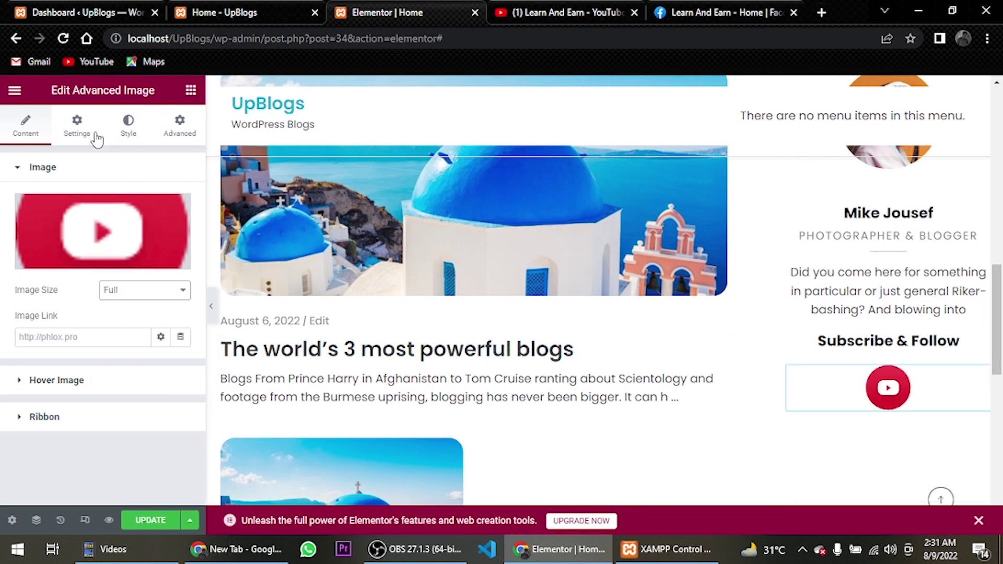
click(127, 139)
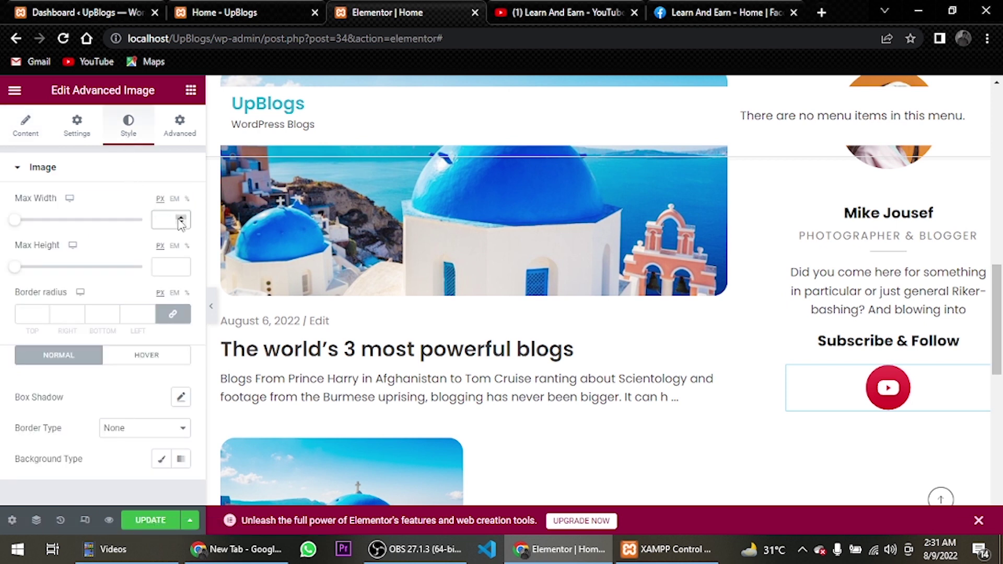
drag(180, 222, 180, 222)
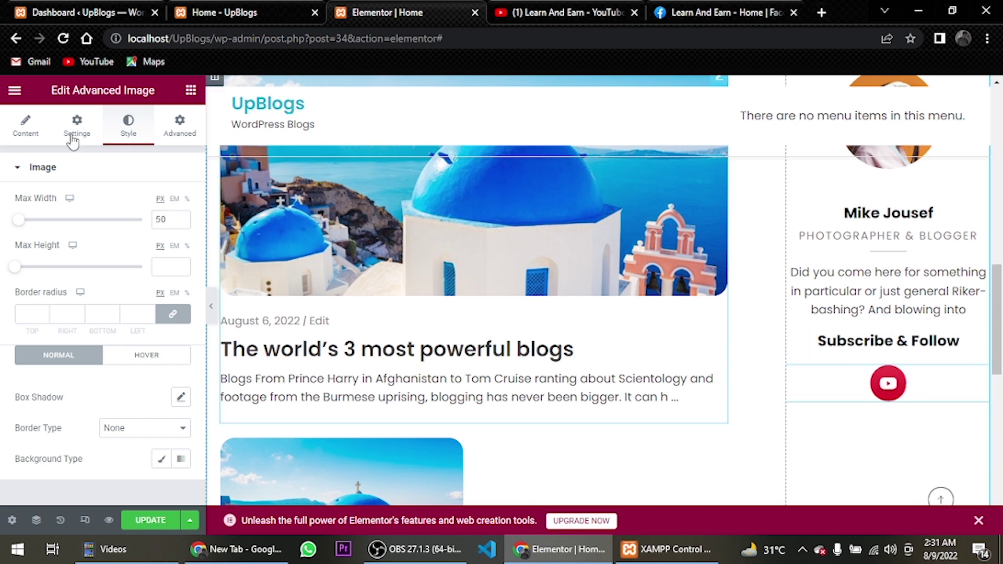
Link the icon to the YouTube channel address copied from the channel page
click(33, 134)
click(498, 8)
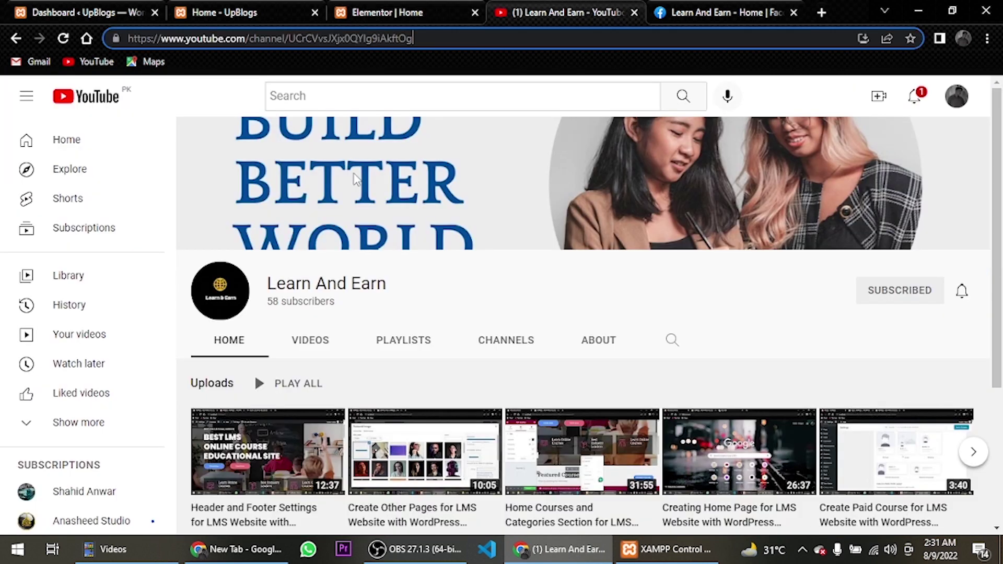
drag(413, 38, 77, 21)
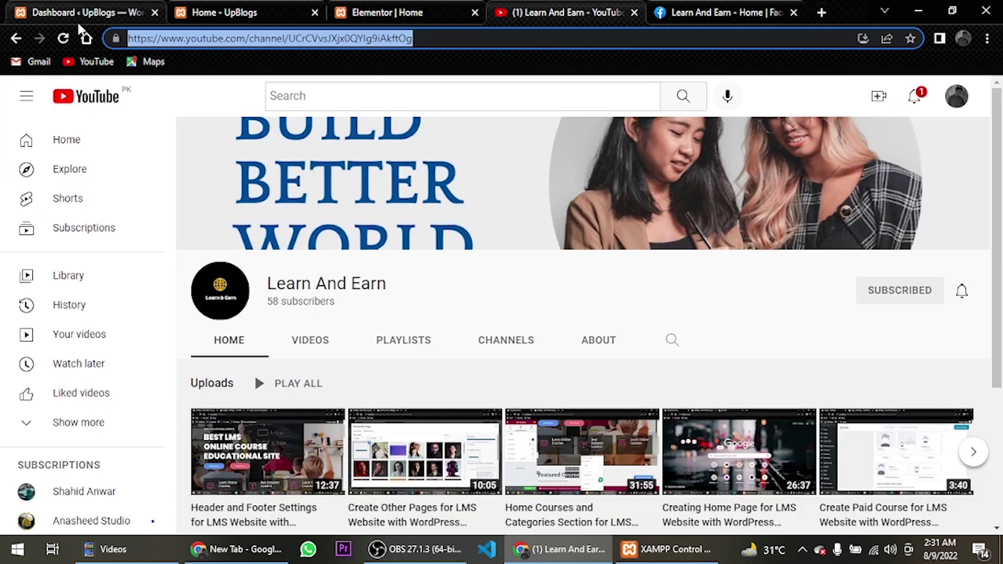
click(58, 8)
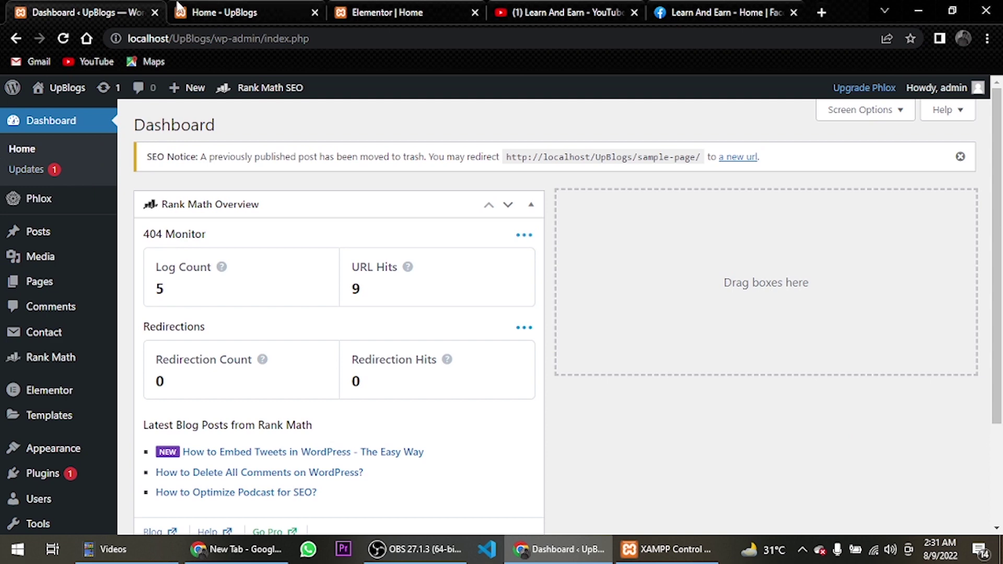
click(207, 10)
click(388, 12)
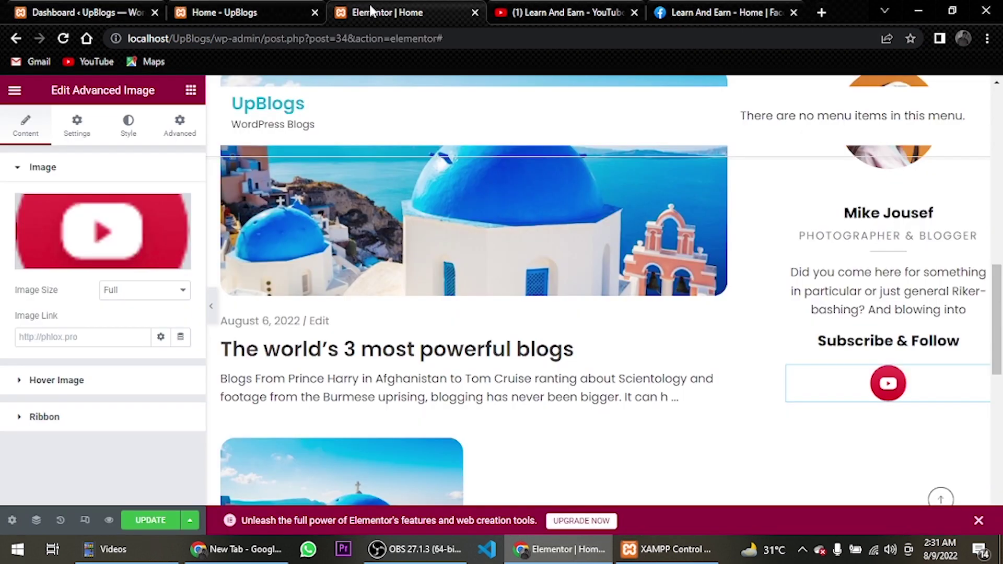
click(66, 338)
key(ctrl+v)
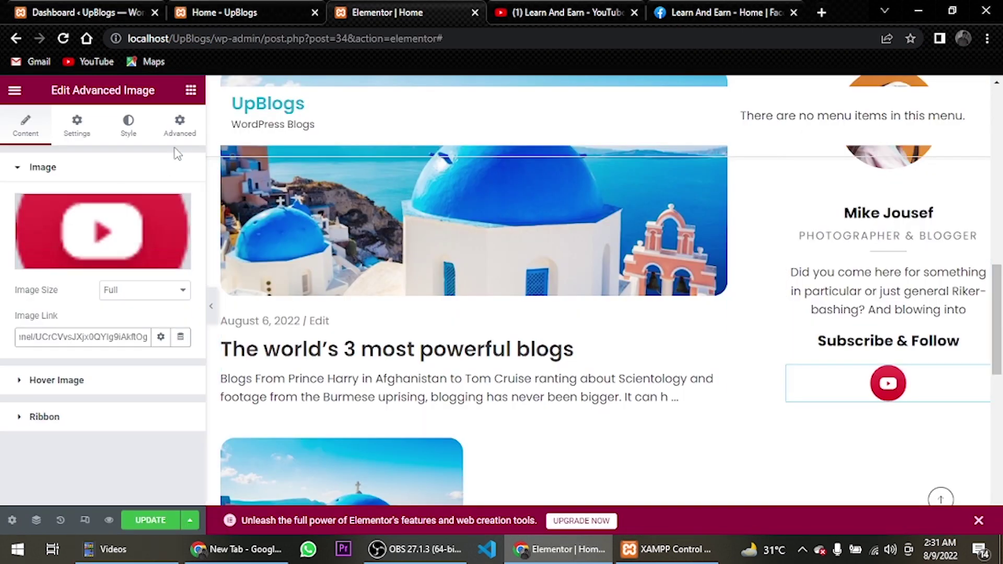
click(177, 128)
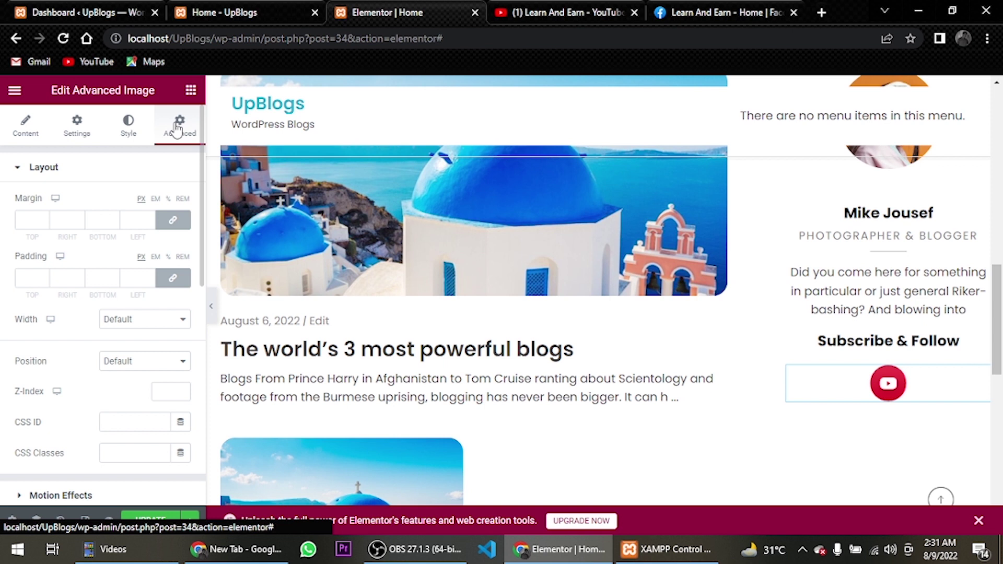
Make the YouTube icon inline (auto) width with a right margin of 5
click(147, 320)
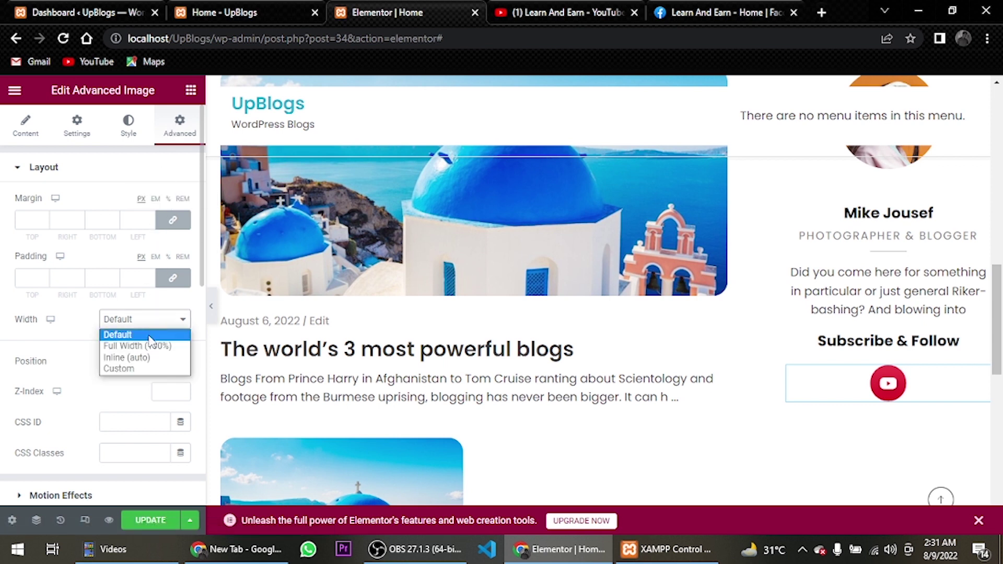
click(154, 358)
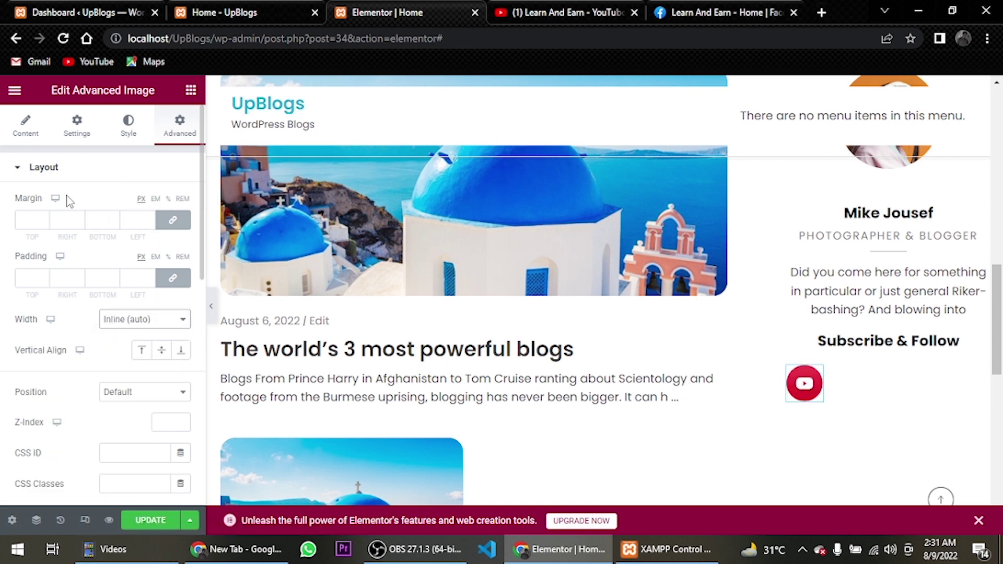
click(172, 219)
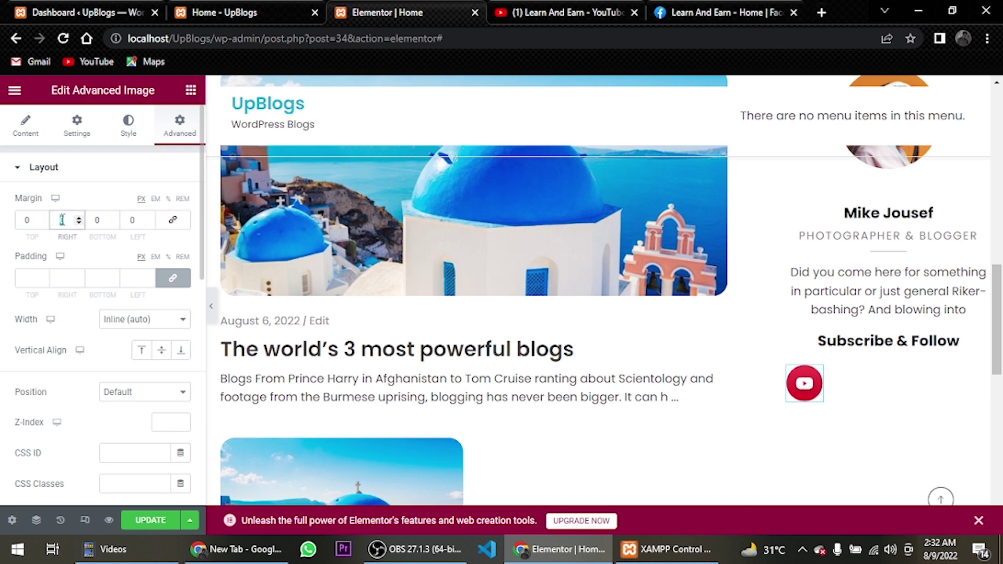
text(5)
Duplicate the YouTube icon four times to form a row of five icons
right_click(802, 382)
click(844, 294)
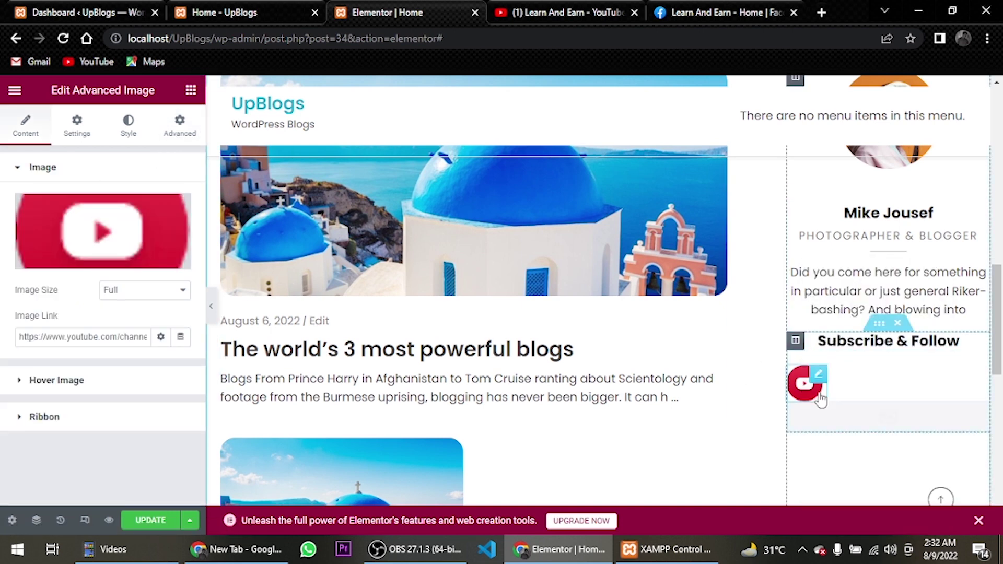
right_click(807, 387)
click(836, 294)
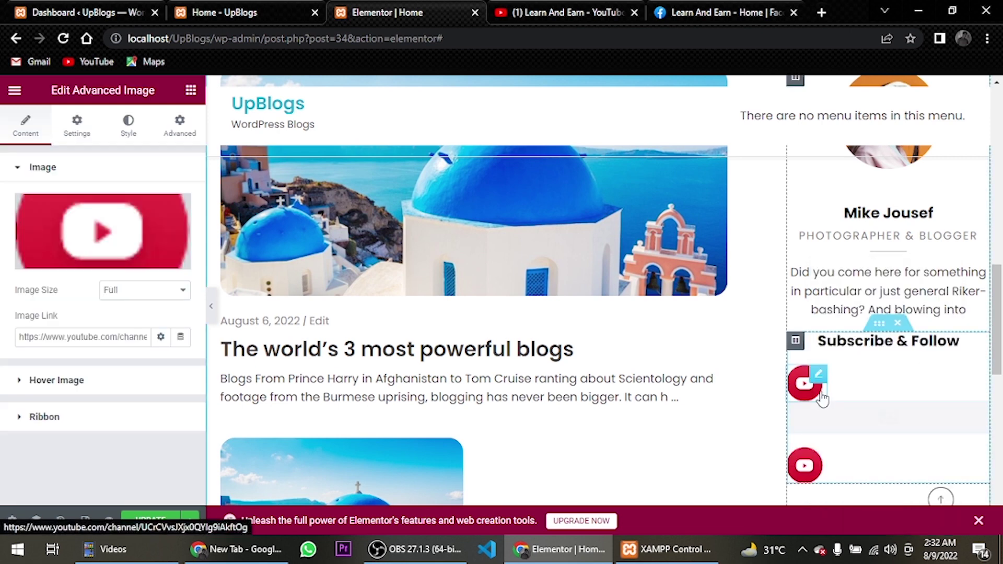
right_click(818, 397)
click(834, 294)
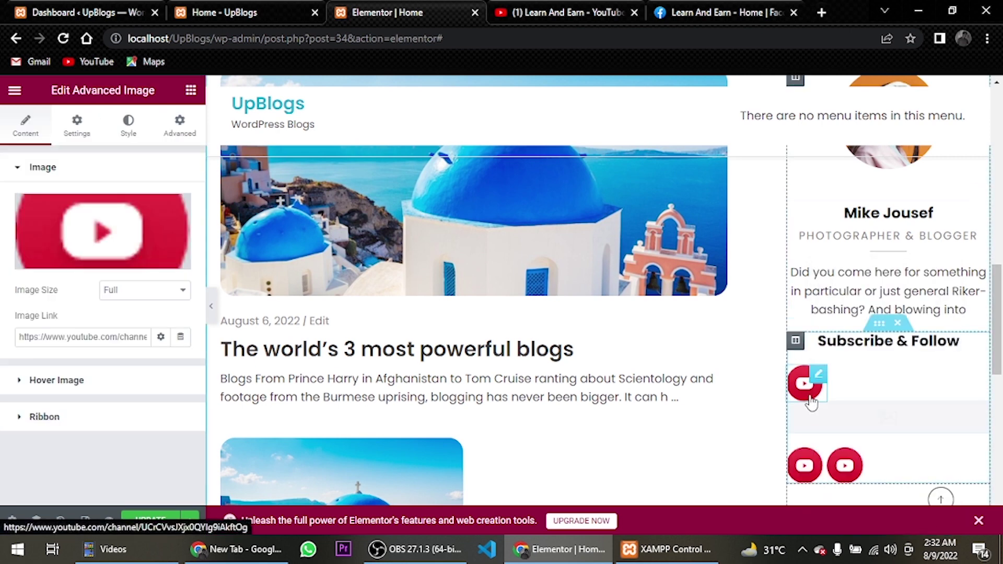
right_click(810, 397)
click(832, 301)
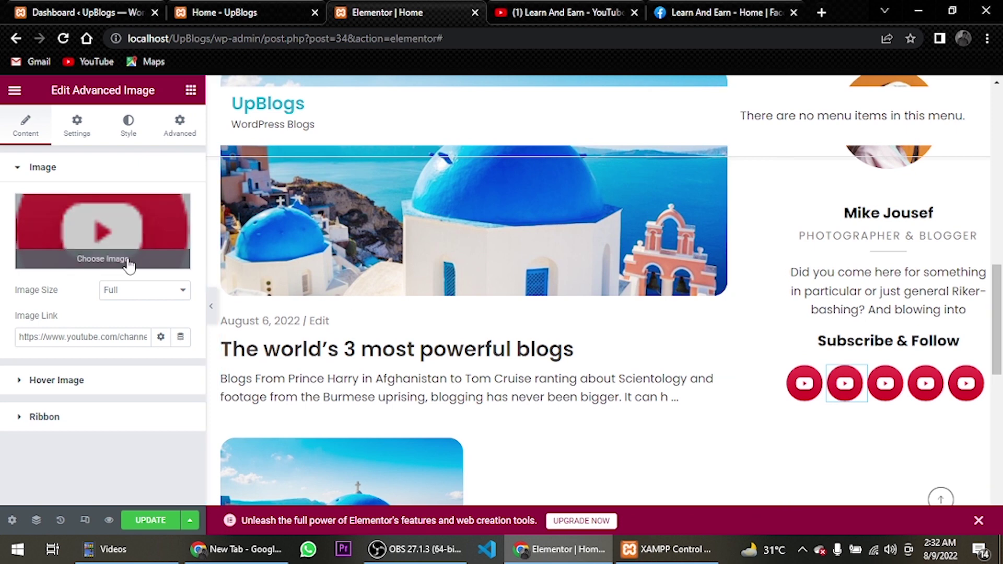
Swap the second icon's image to Facebook and replace its link with the Facebook page address
click(103, 248)
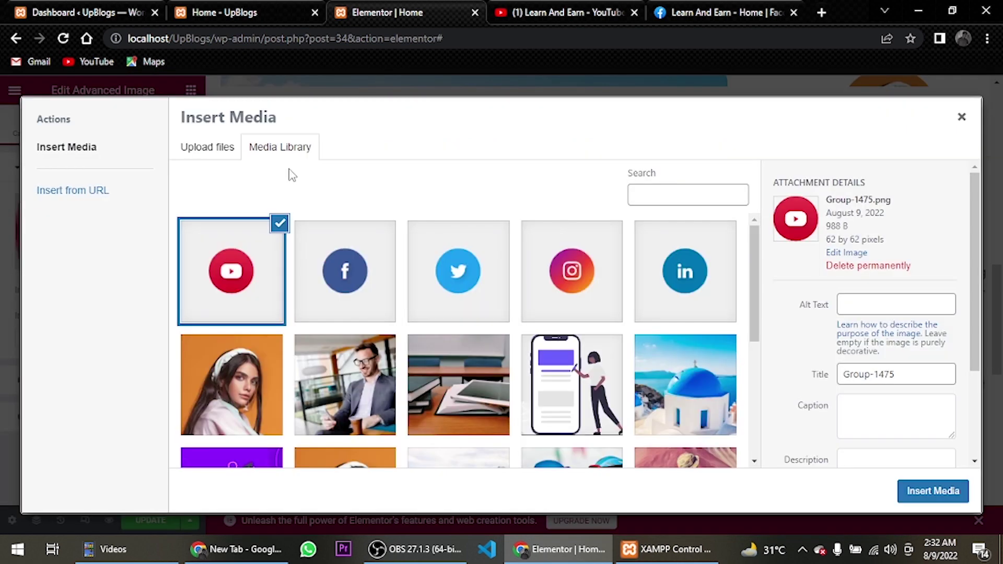
click(331, 292)
click(948, 497)
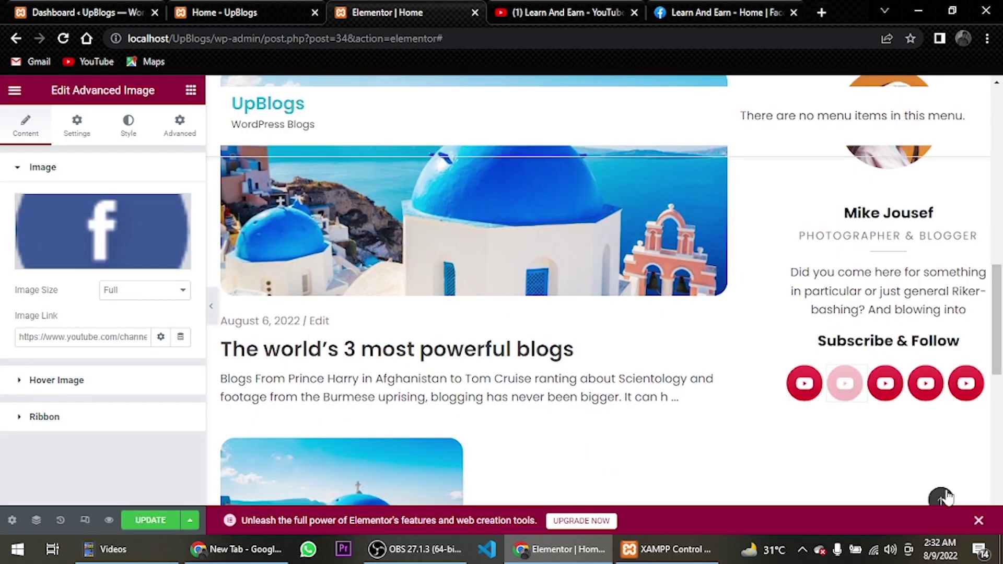
click(715, 13)
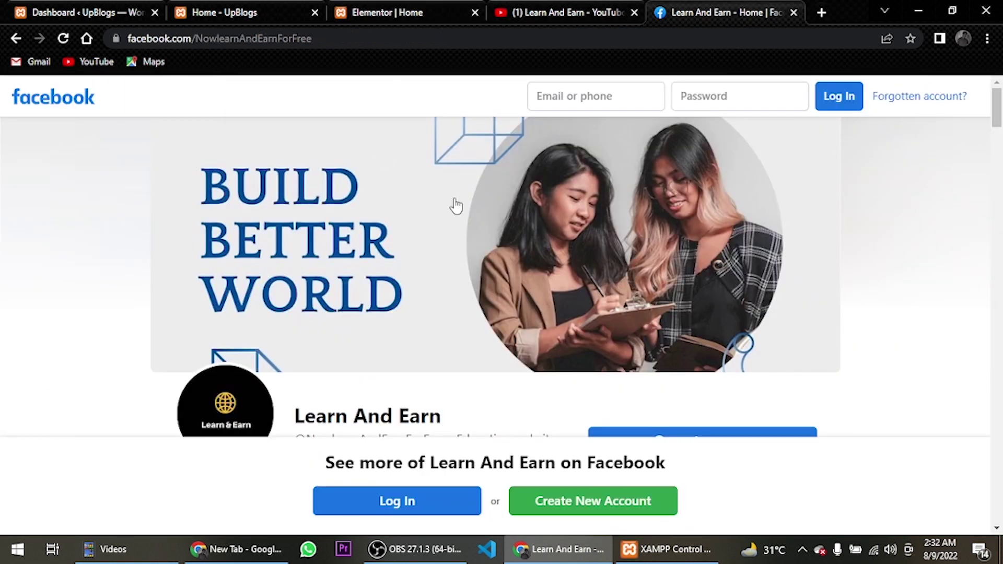
click(481, 38)
key(ctrl+w)
key(ctrl+w)
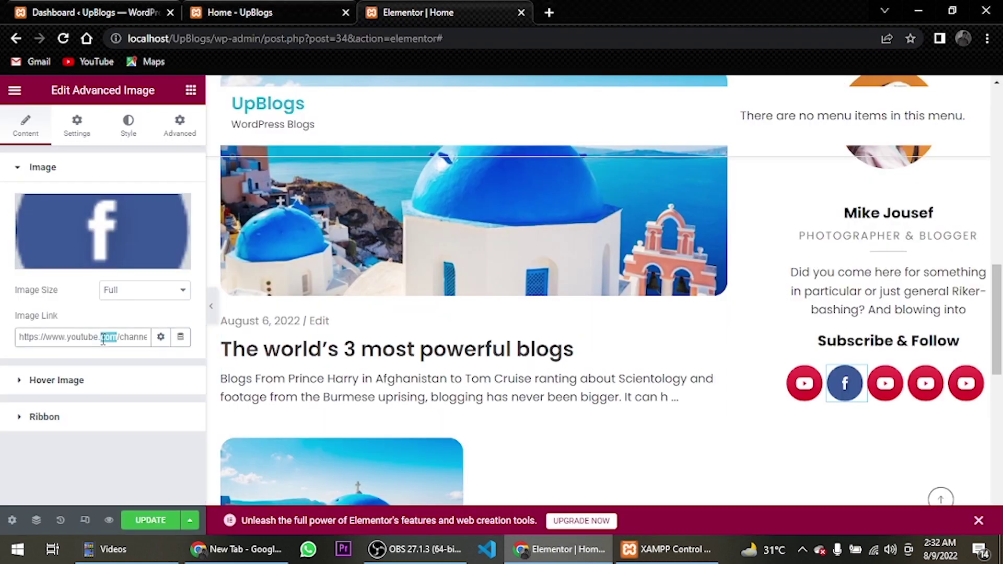
drag(143, 337, 3, 343)
key(BackSpace)
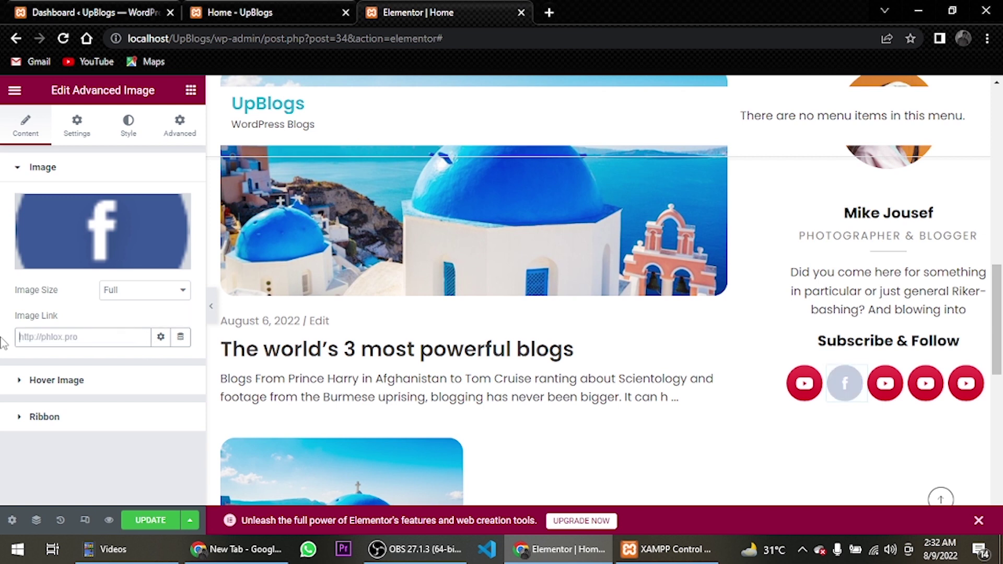
key(ctrl+v)
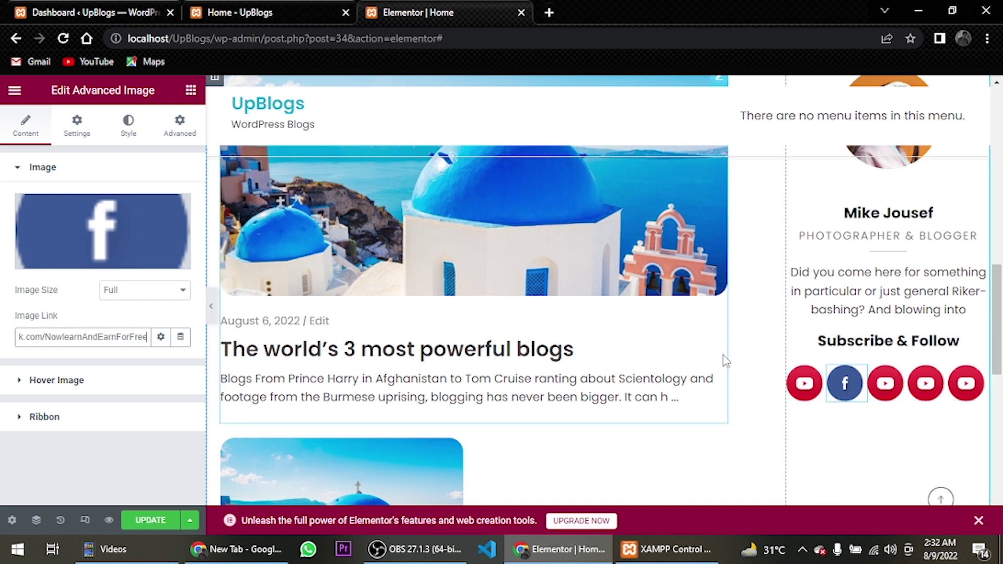
Change the third, fourth and fifth icons to the Twitter, Instagram and LinkedIn images
click(888, 383)
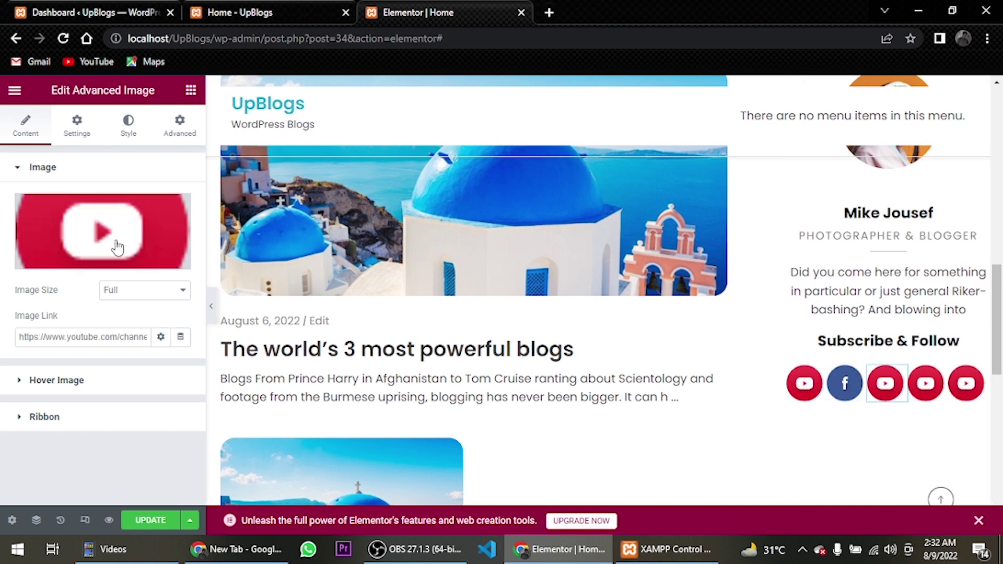
click(109, 258)
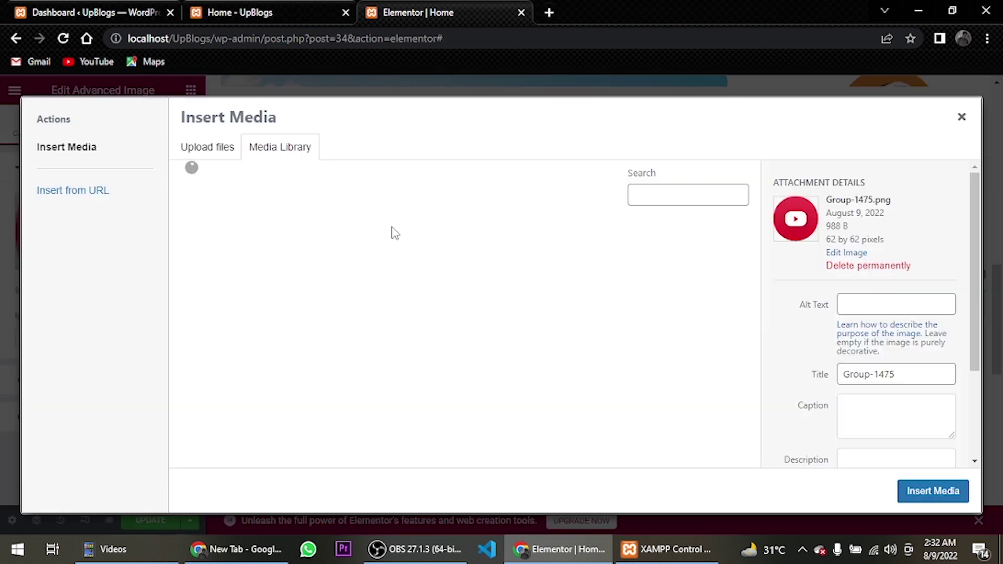
click(479, 291)
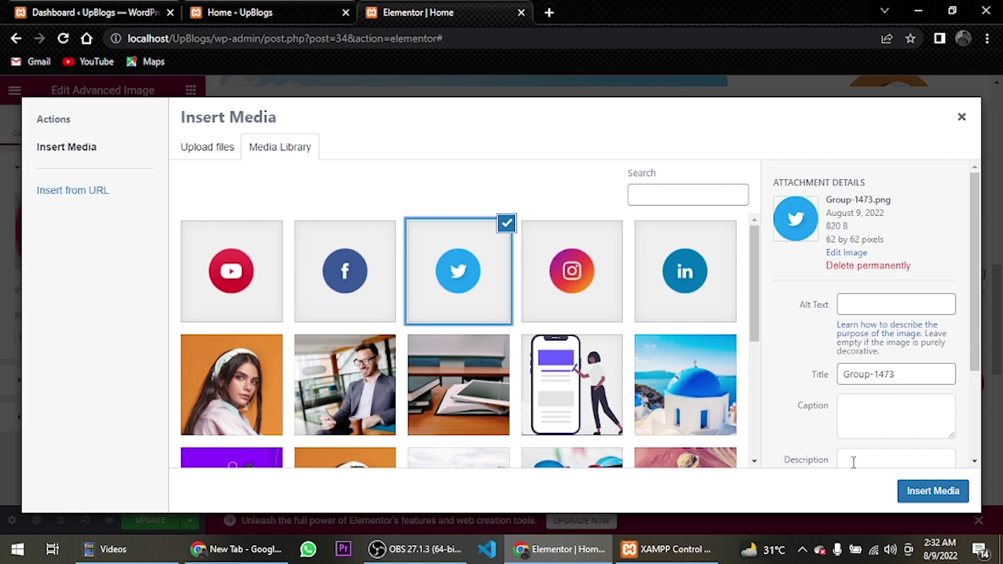
click(924, 497)
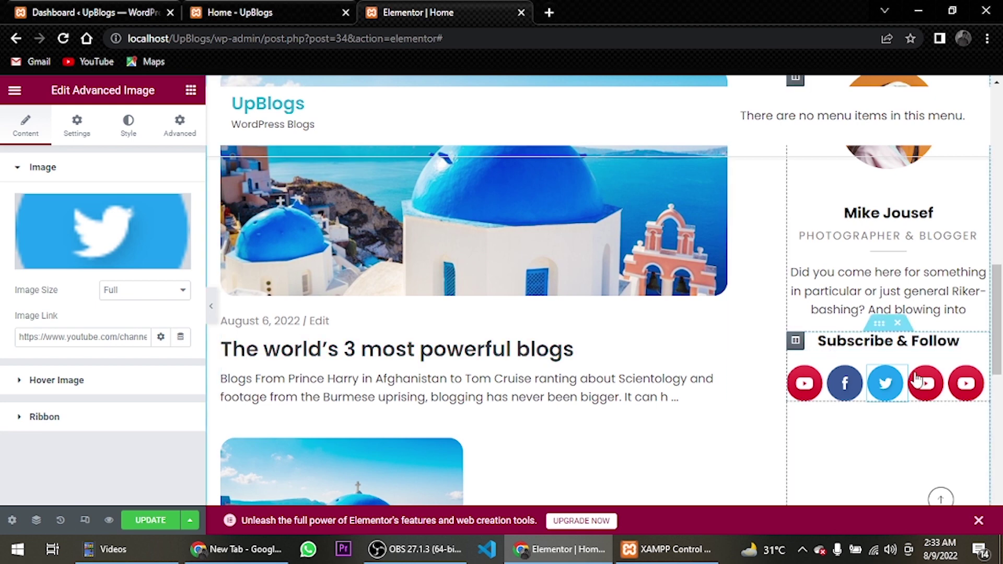
click(927, 383)
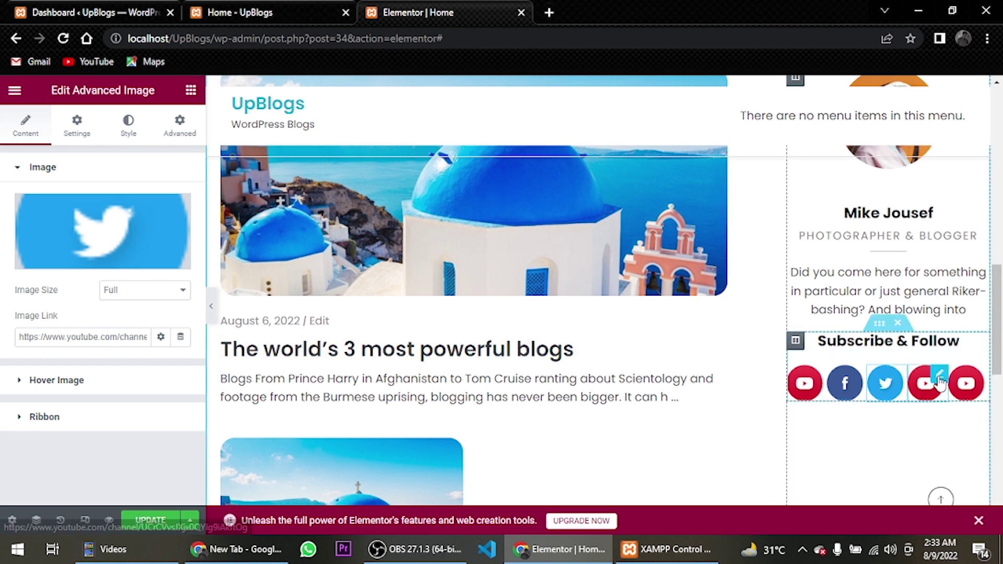
click(116, 253)
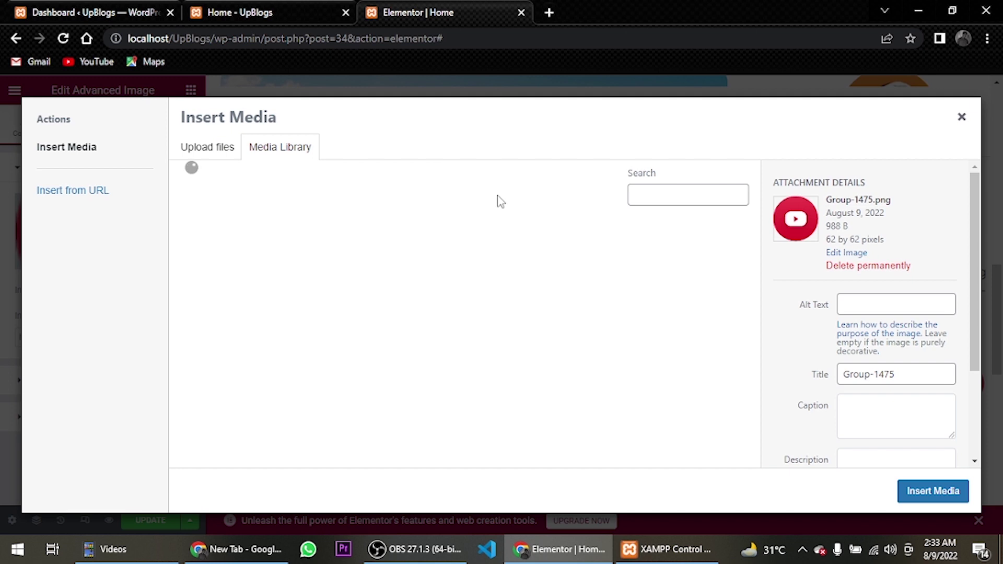
click(572, 270)
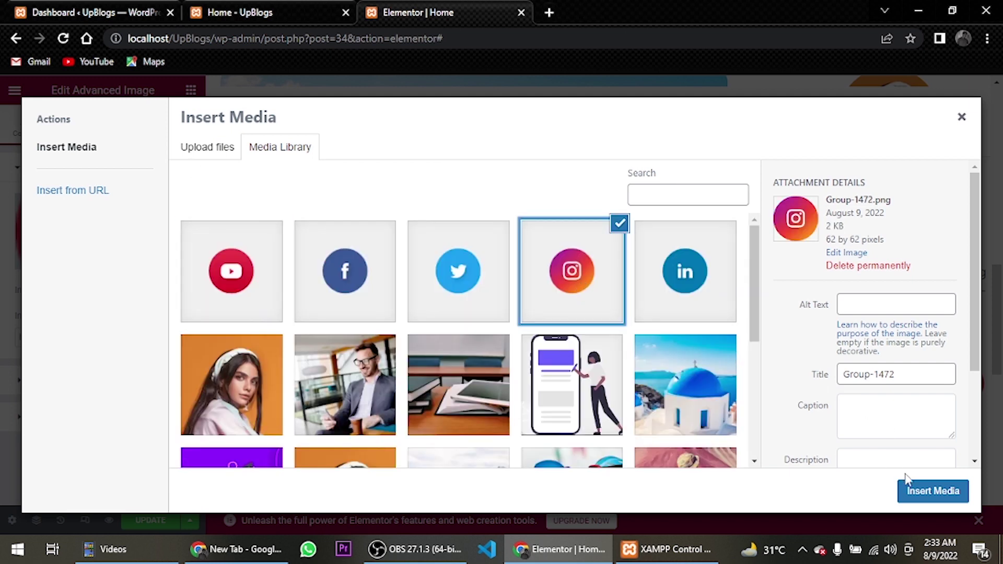
click(915, 491)
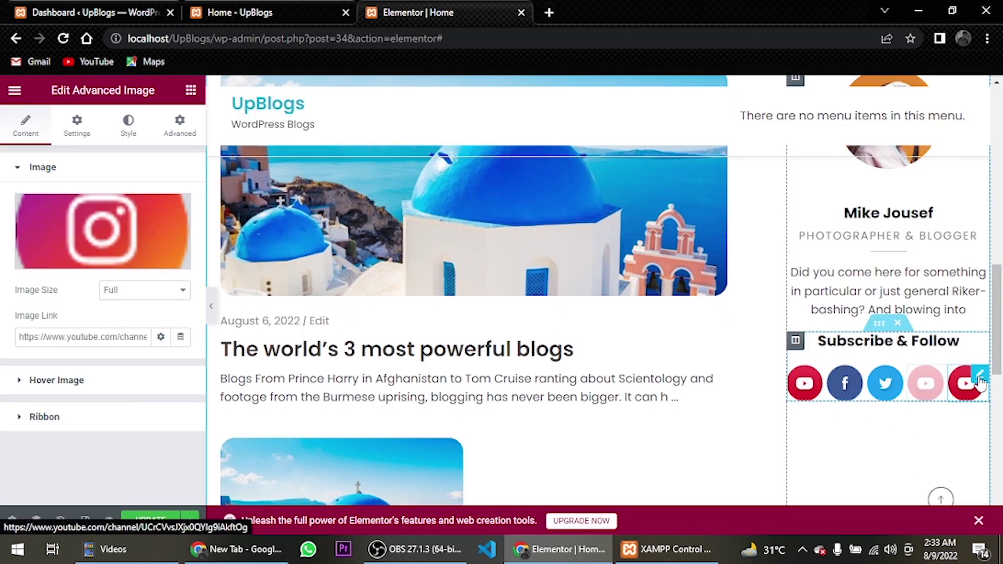
click(980, 380)
click(87, 260)
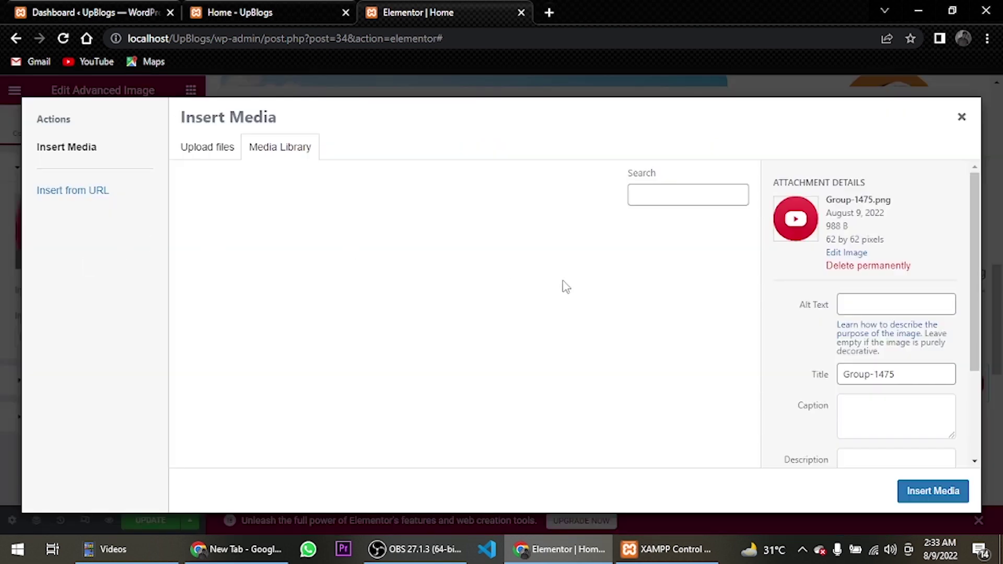
click(712, 273)
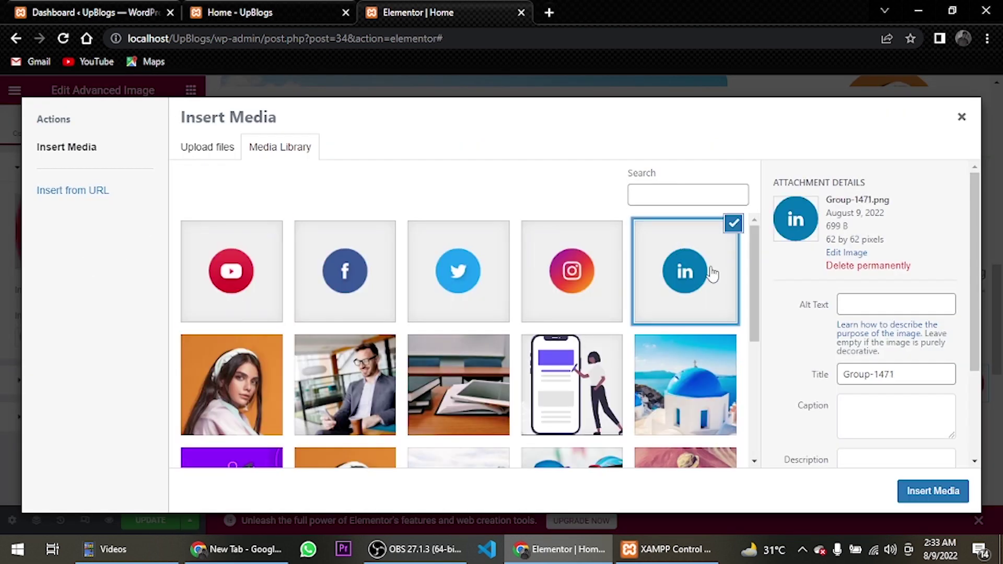
click(900, 489)
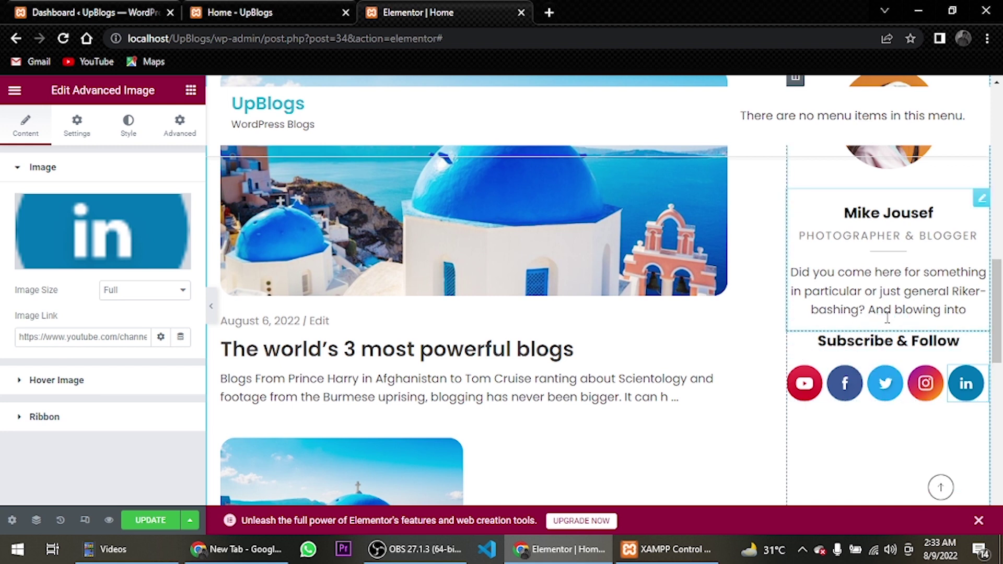
Set the icon column's horizontal alignment to Center and update the page
click(845, 408)
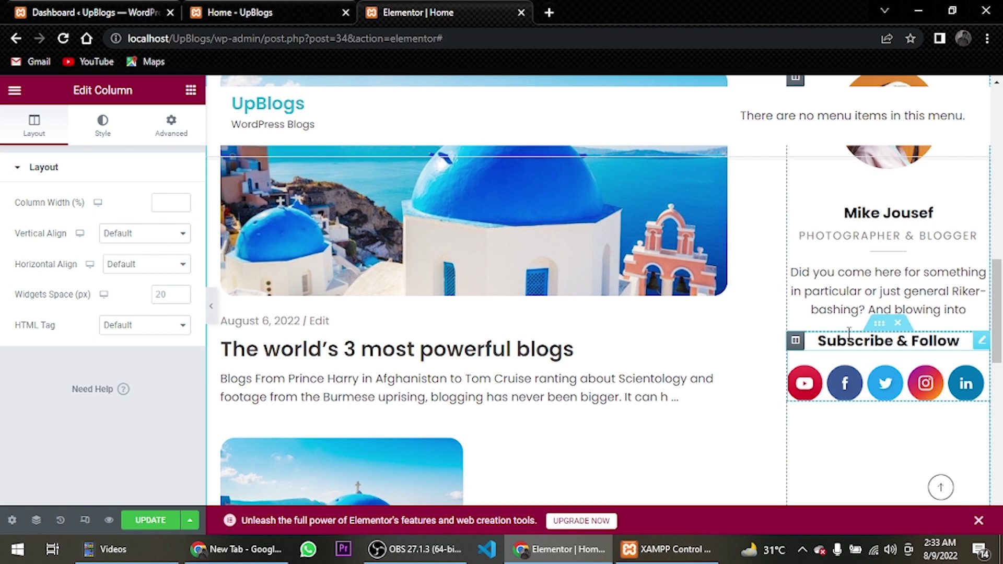
click(139, 265)
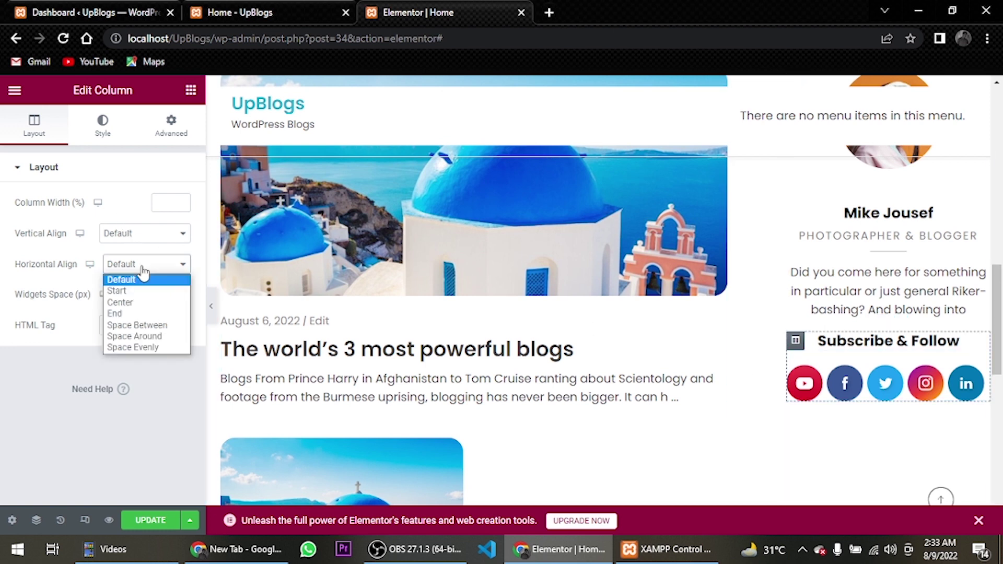
click(150, 302)
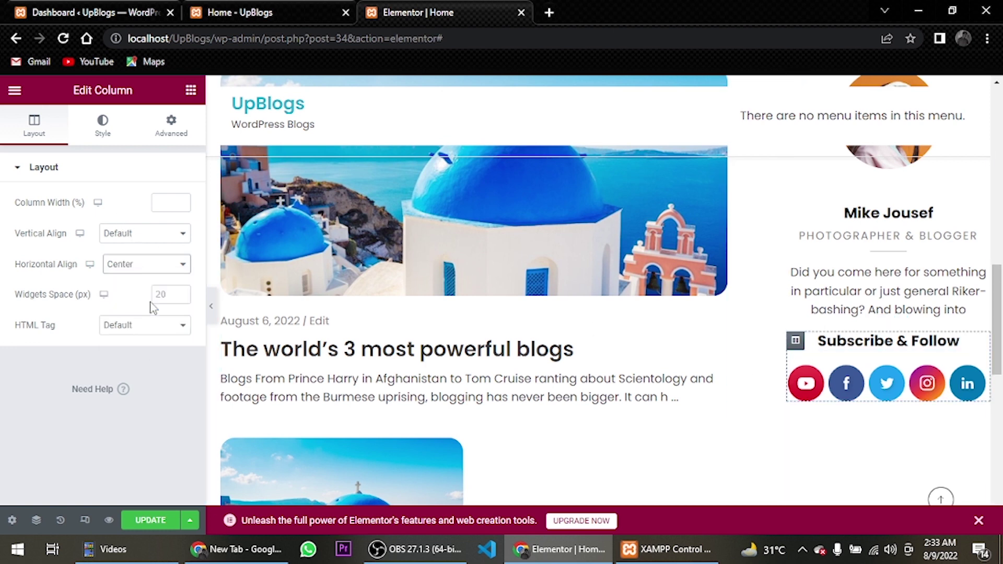
click(157, 520)
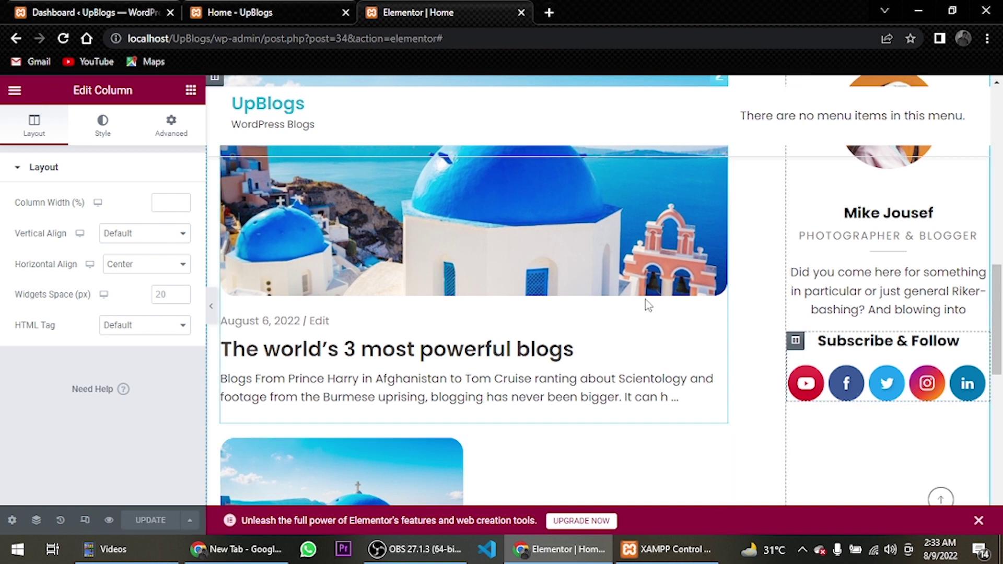
click(168, 128)
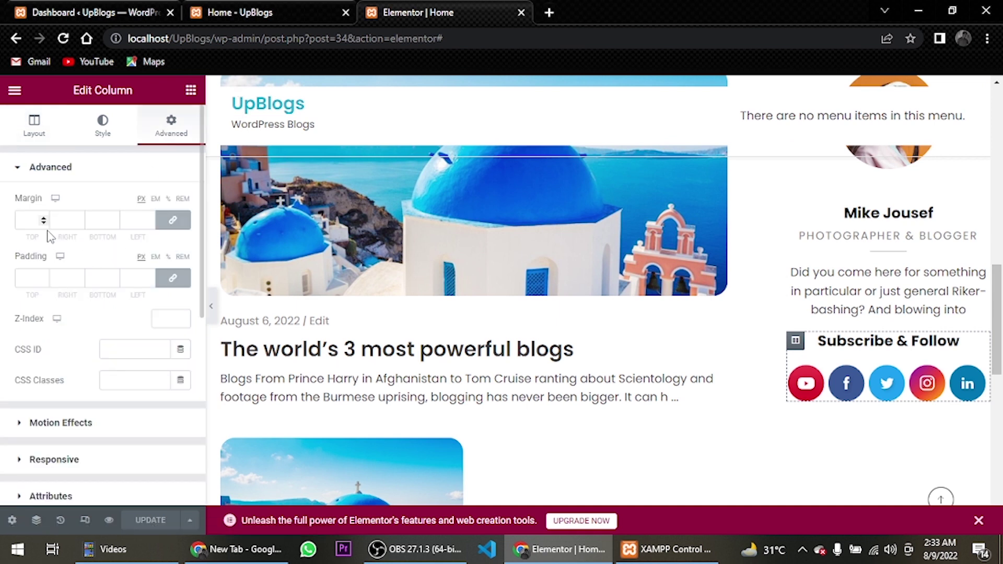